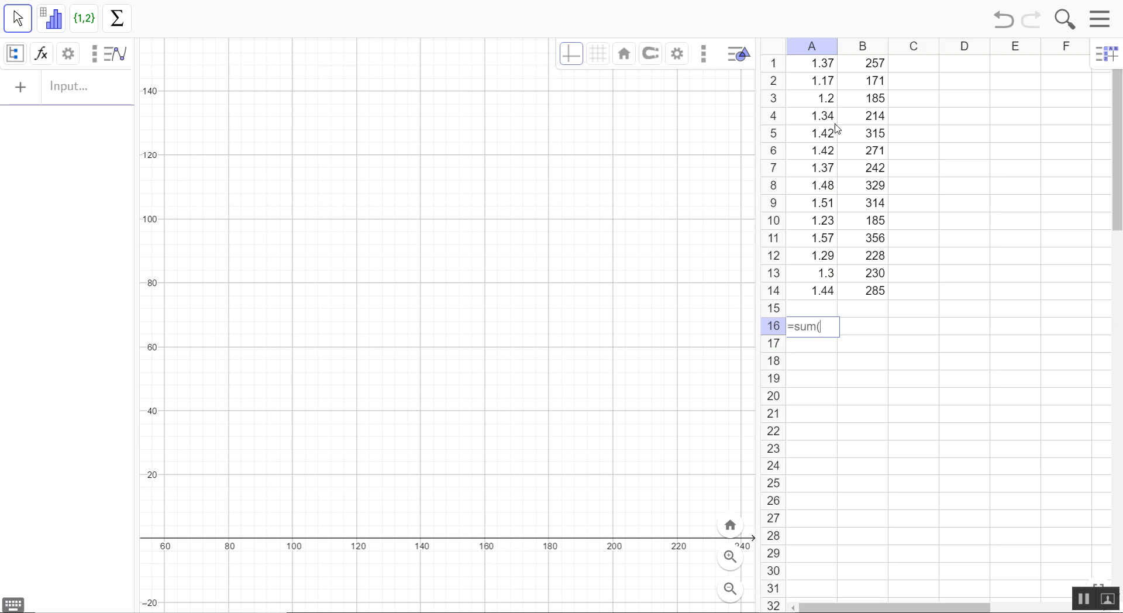
Calculate both column averages by completing A16 as =sum(A1:A14)/14 and entering =sum(B1:B14)/14 in B16.
type("A1:A14)/14")
key("Return")
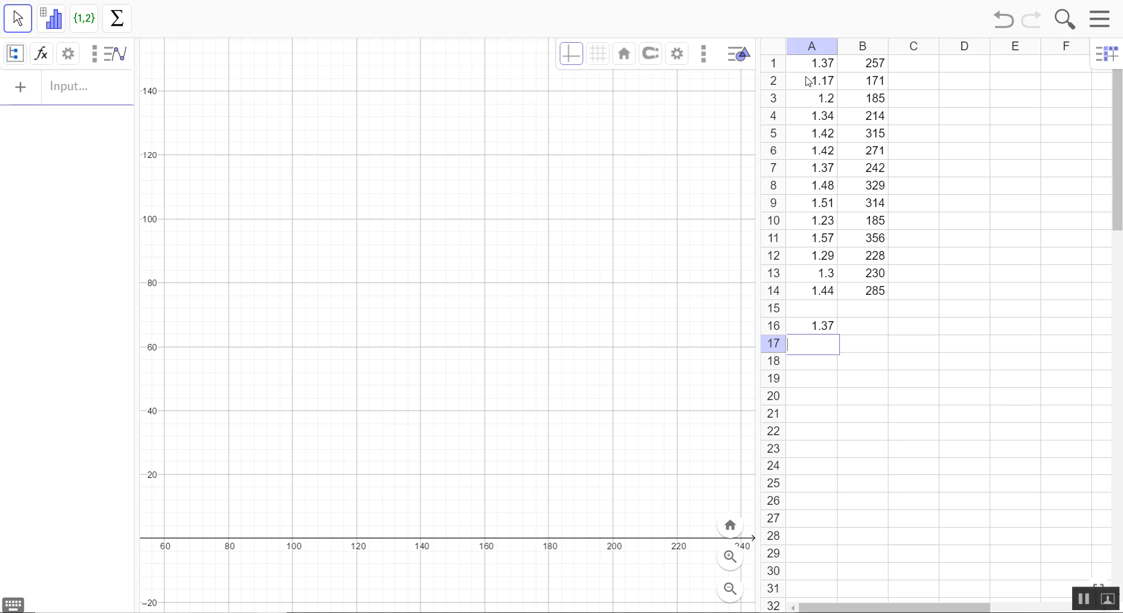
left_click(852, 331)
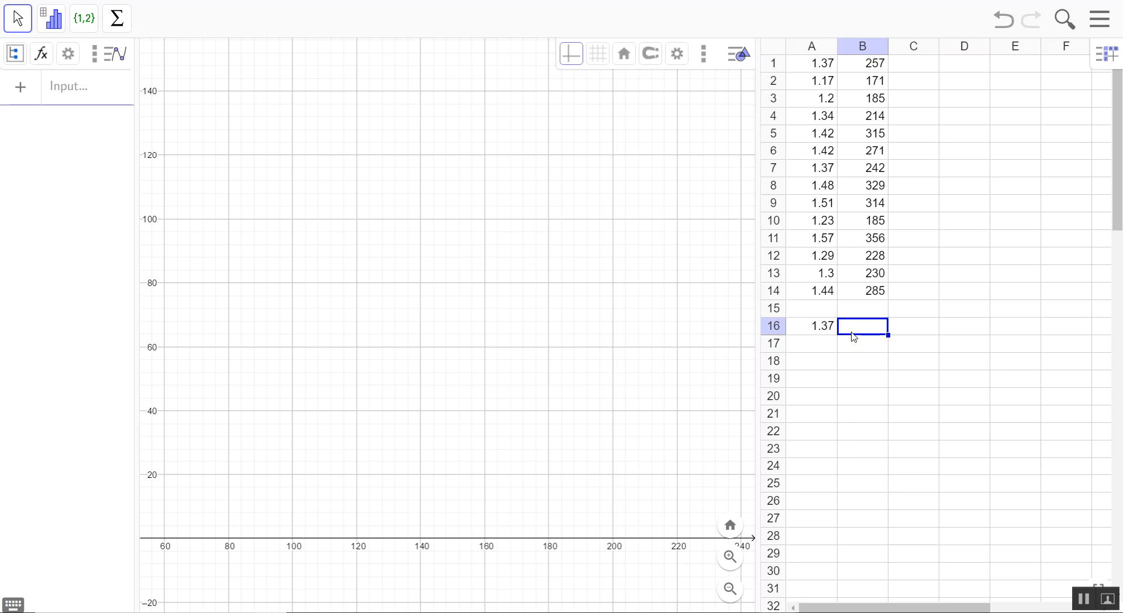
type("=sum(")
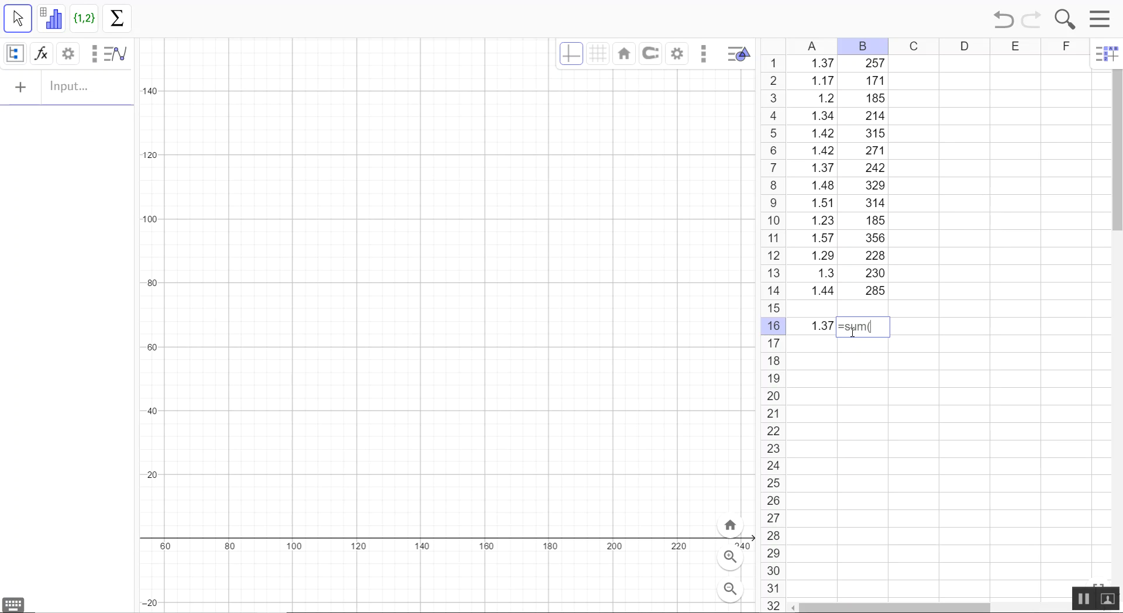
type("B1")
type("1:")
type("B14")
type(")")
type("/14")
left_click(845, 323)
left_click(875, 343)
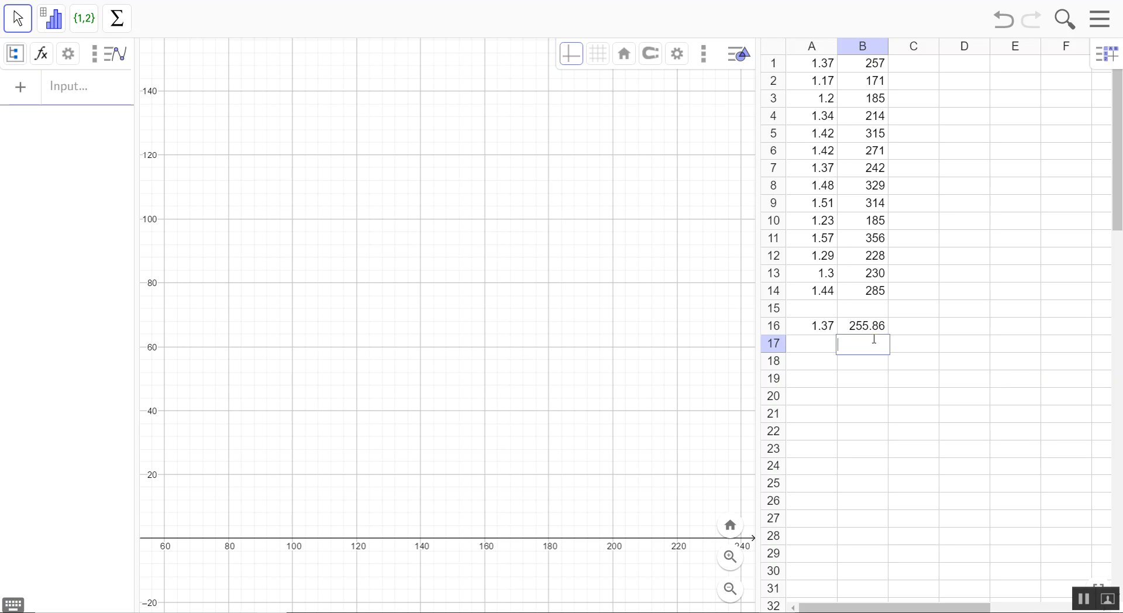
Create a list of dependent points, X to Y, from cells A1:B16.
left_click_drag(812, 64, 864, 334)
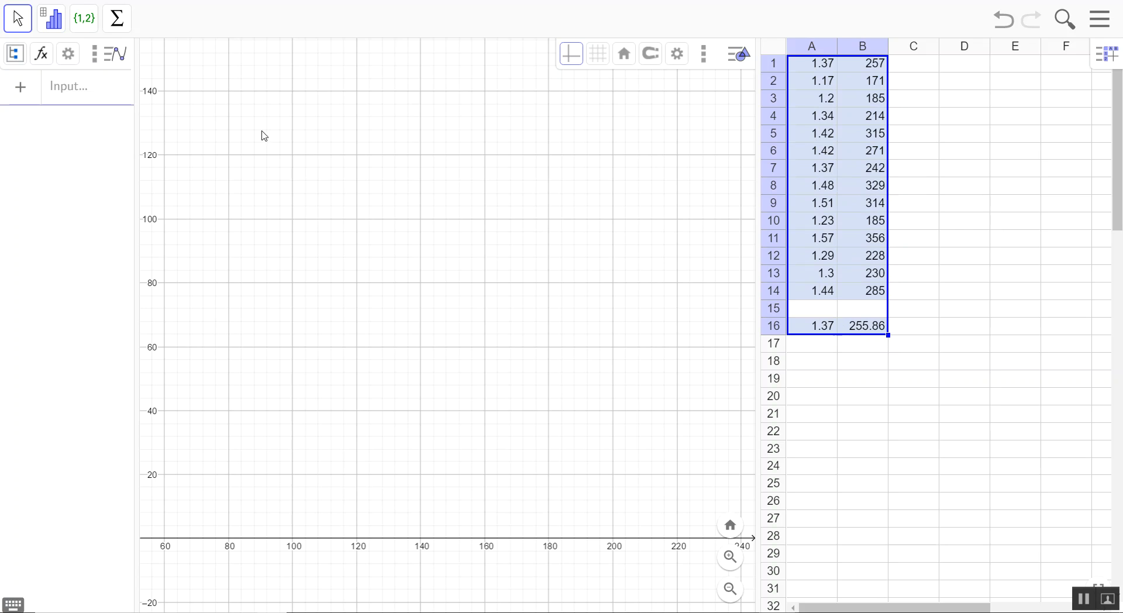
left_click(87, 24)
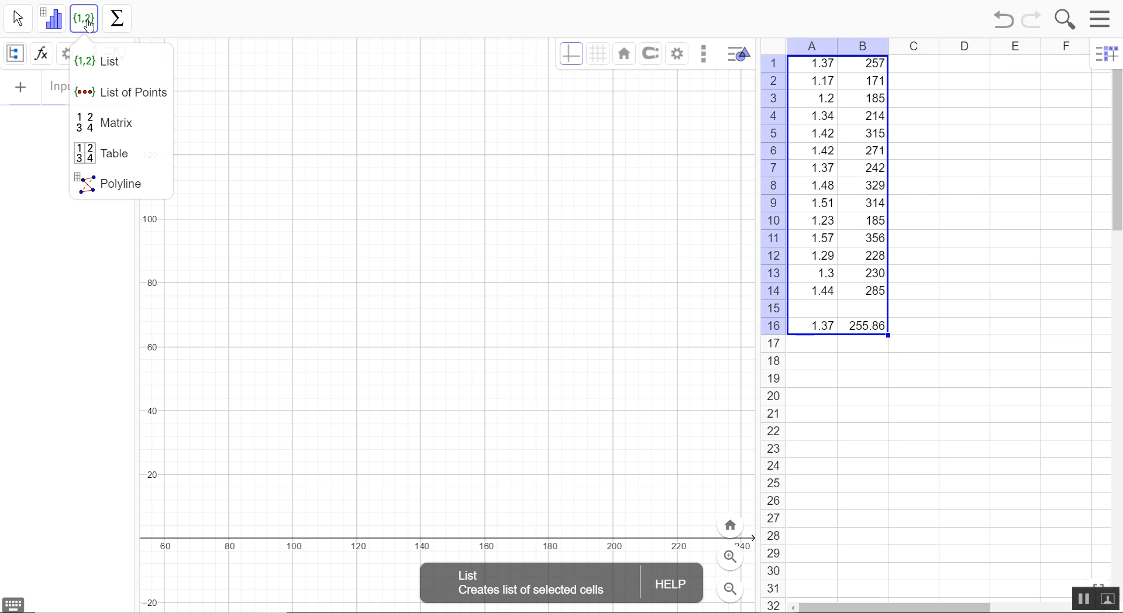
left_click(117, 93)
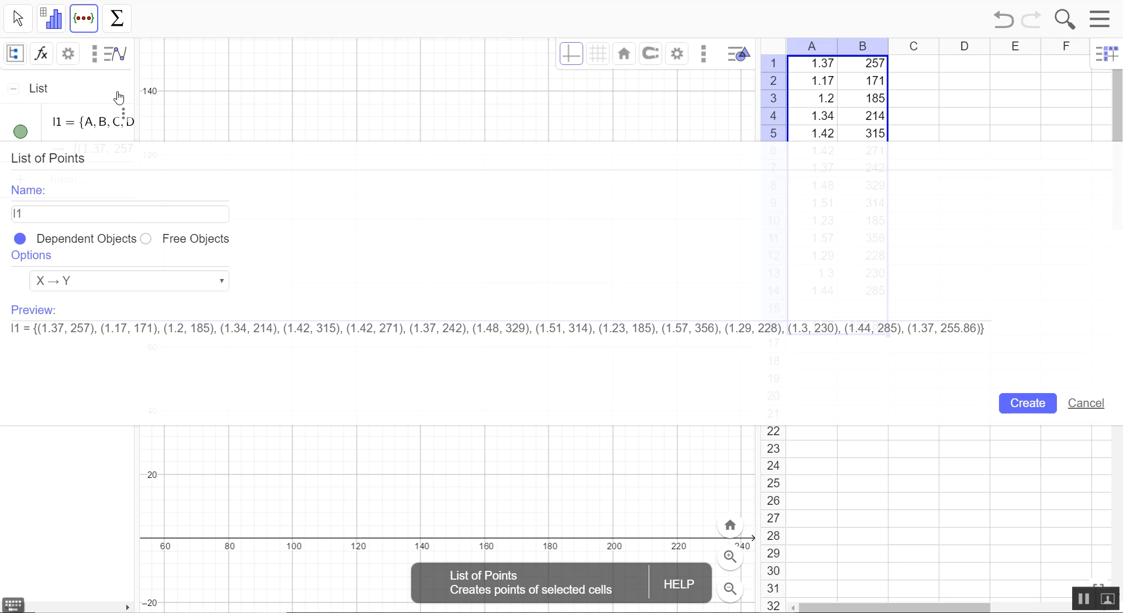
left_click(1024, 405)
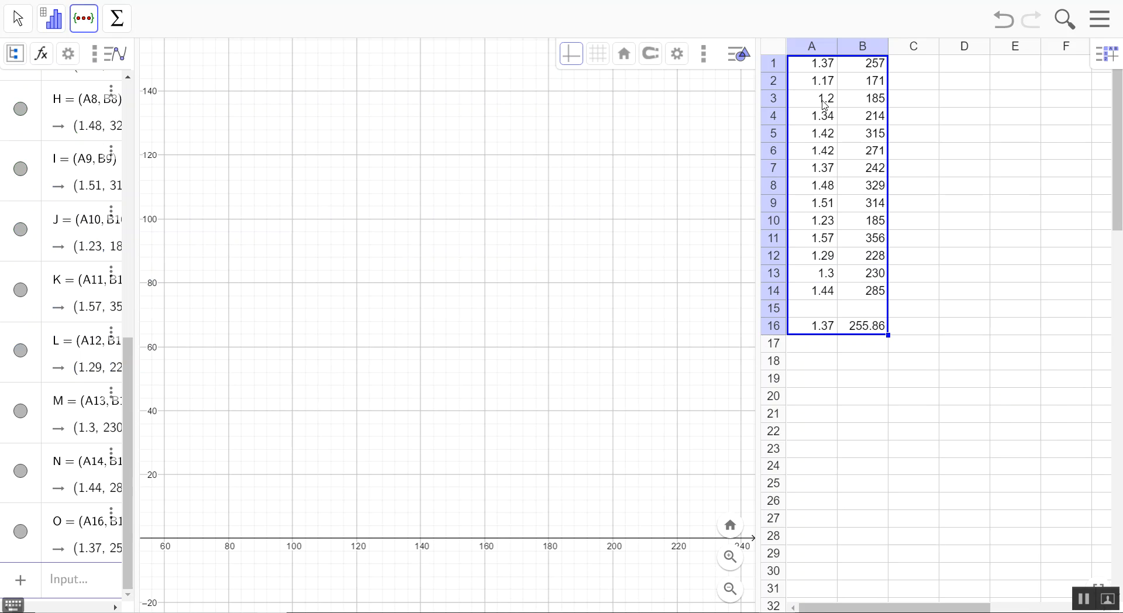
Open the graph's view settings, widen them, and set x Min to 0 and x Max to 2.
left_click(268, 429)
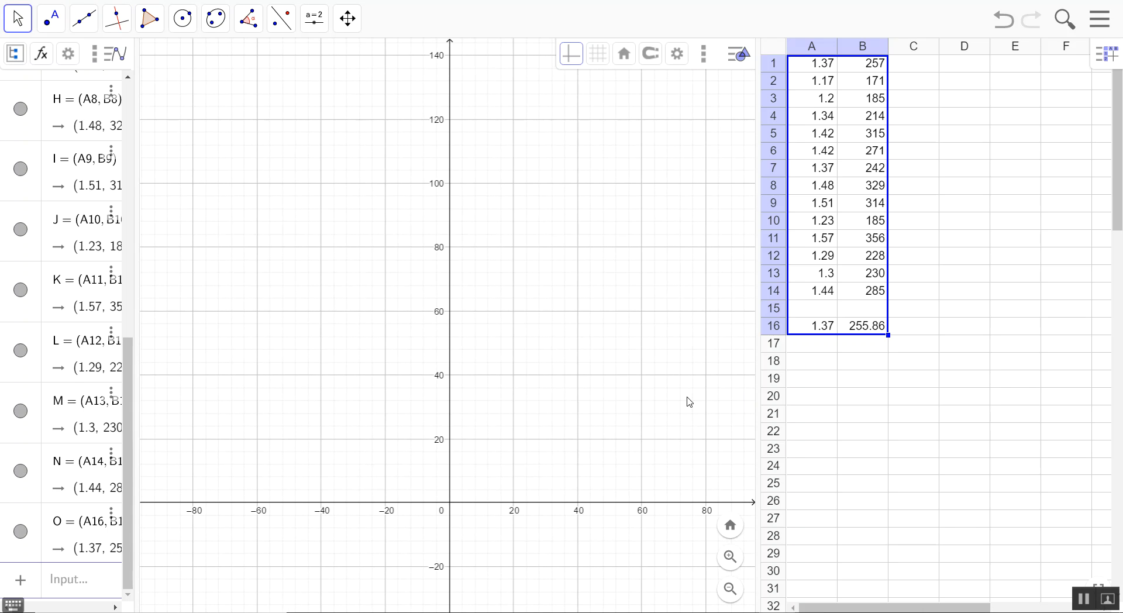
scroll(500, 407, "up", 5)
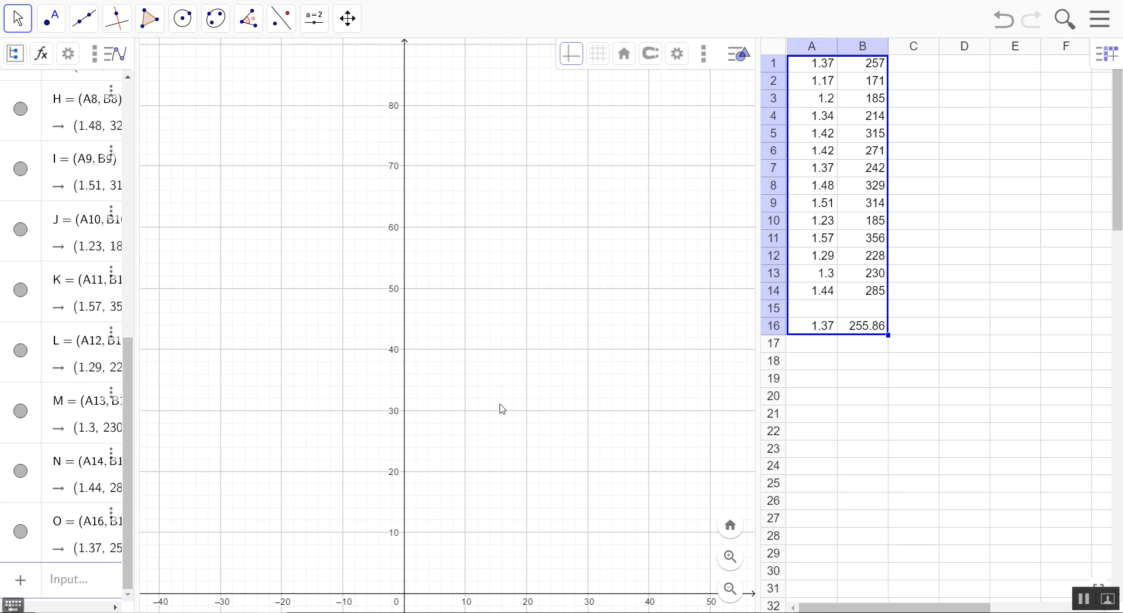
scroll(583, 377, "up", 5)
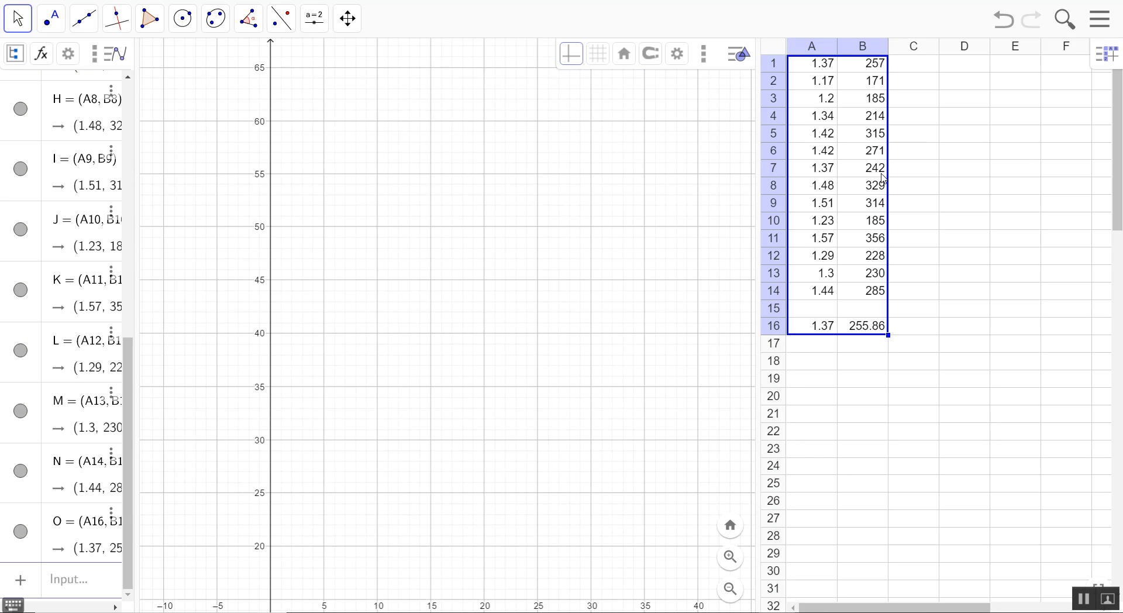
left_click(677, 54)
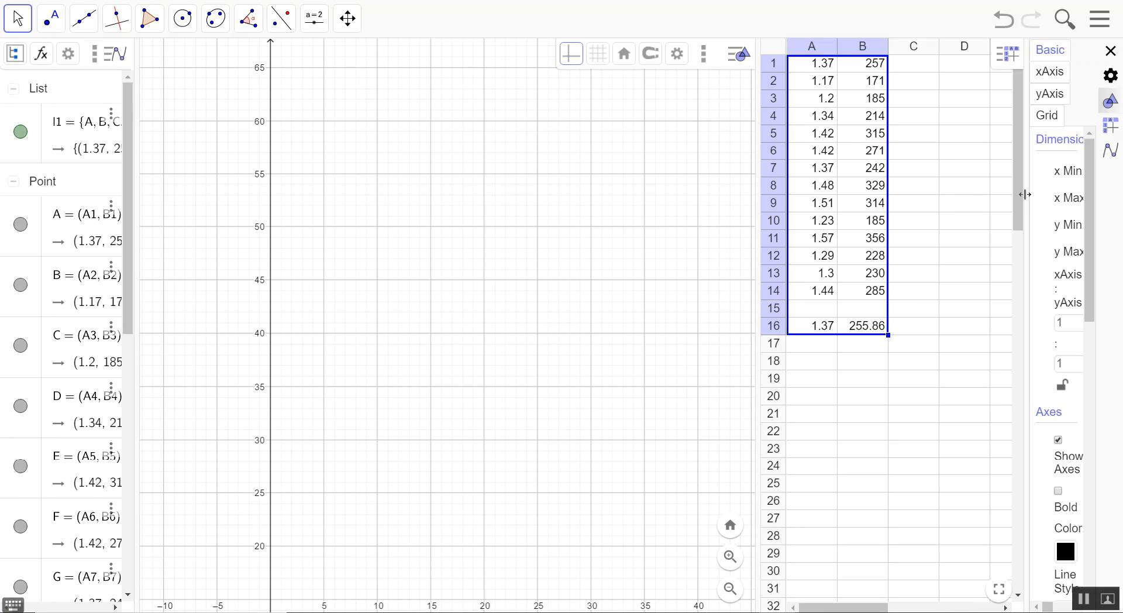
left_click_drag(1026, 195, 980, 194)
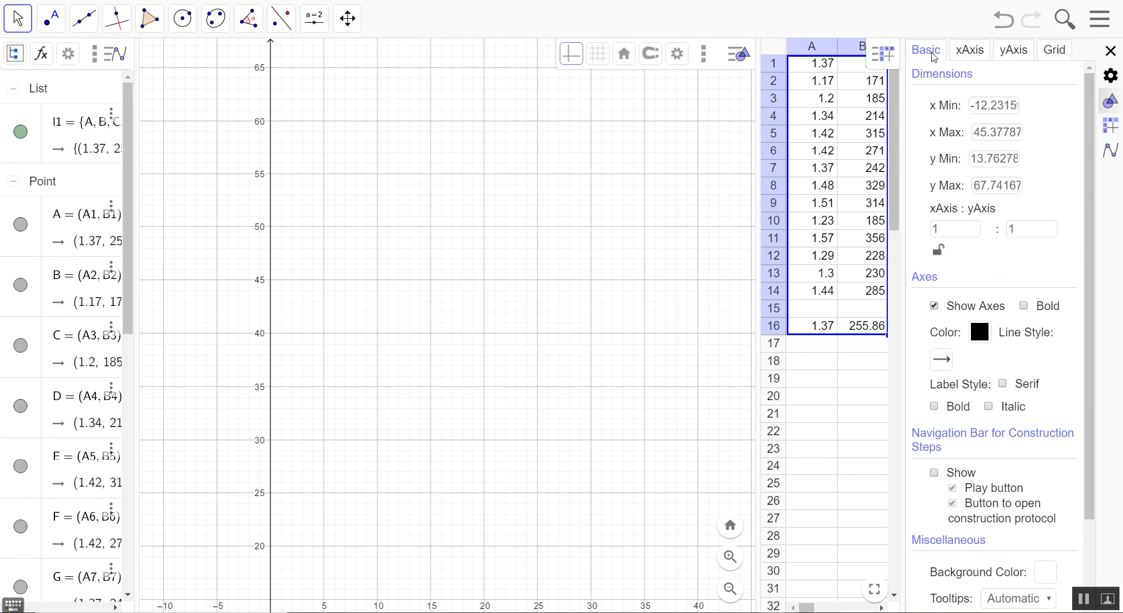
left_click(1000, 133)
double_click(999, 133)
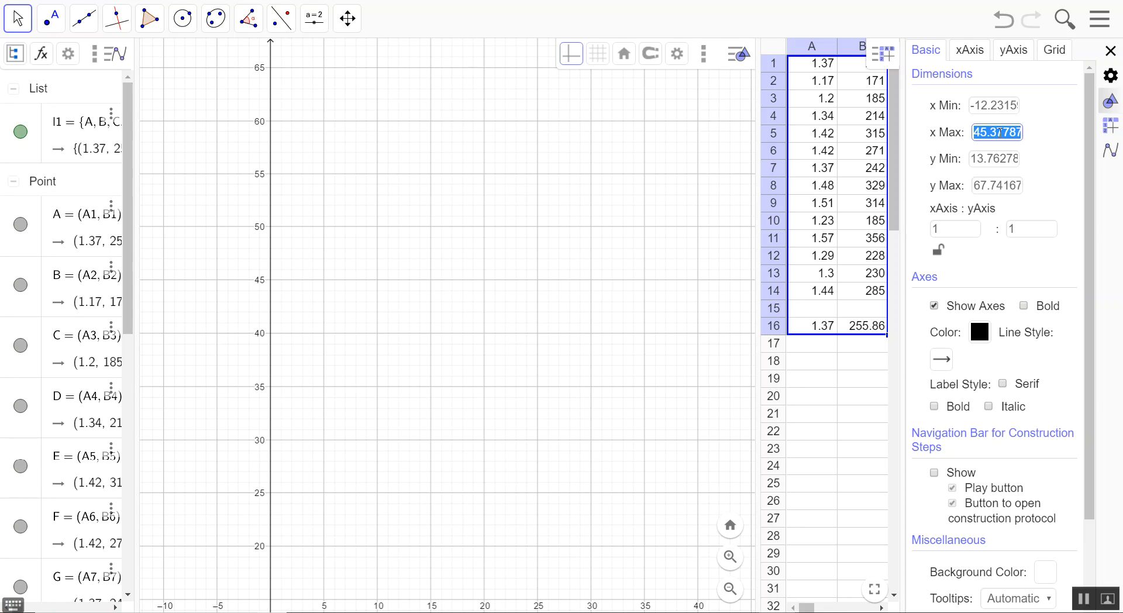
type("2")
double_click(999, 104)
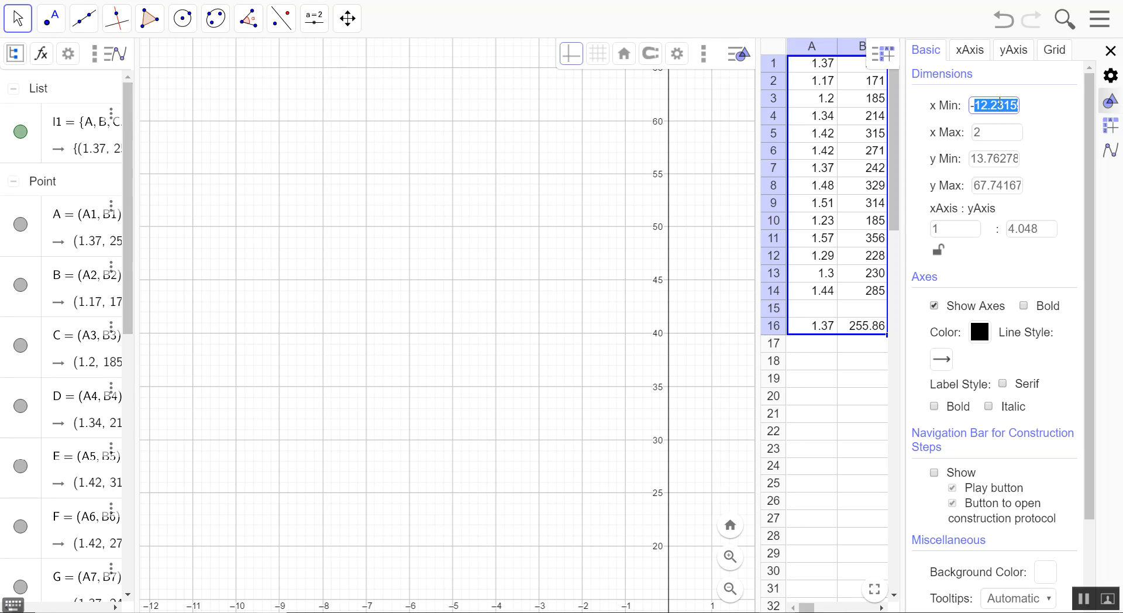
type("-0")
Set the graph's vertical range to y Min 165 and y Max 320.
double_click(995, 158)
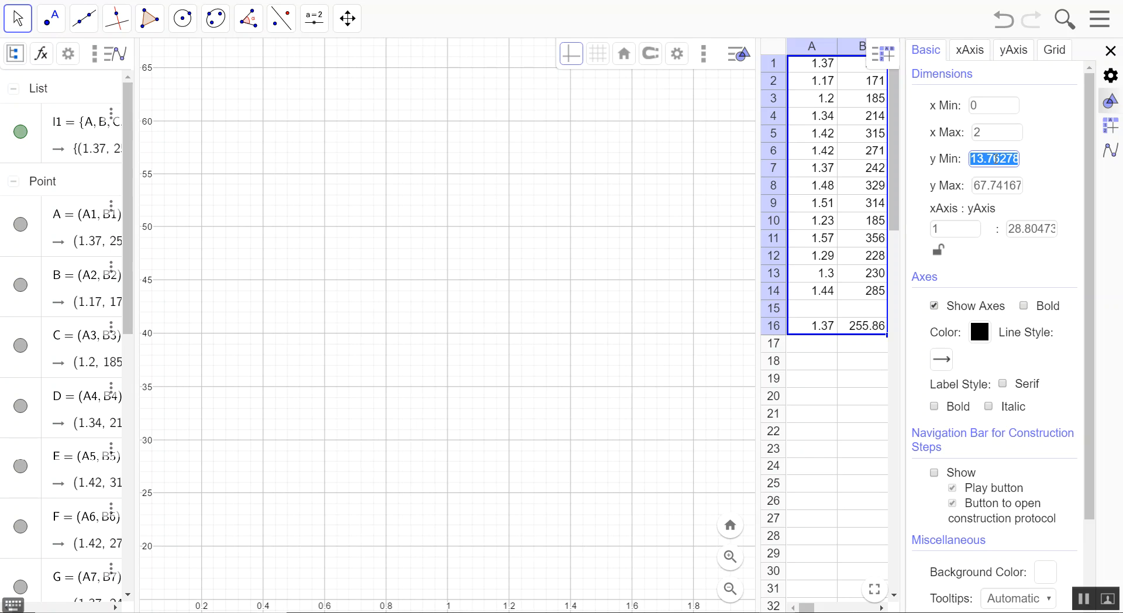
type("165")
double_click(994, 186)
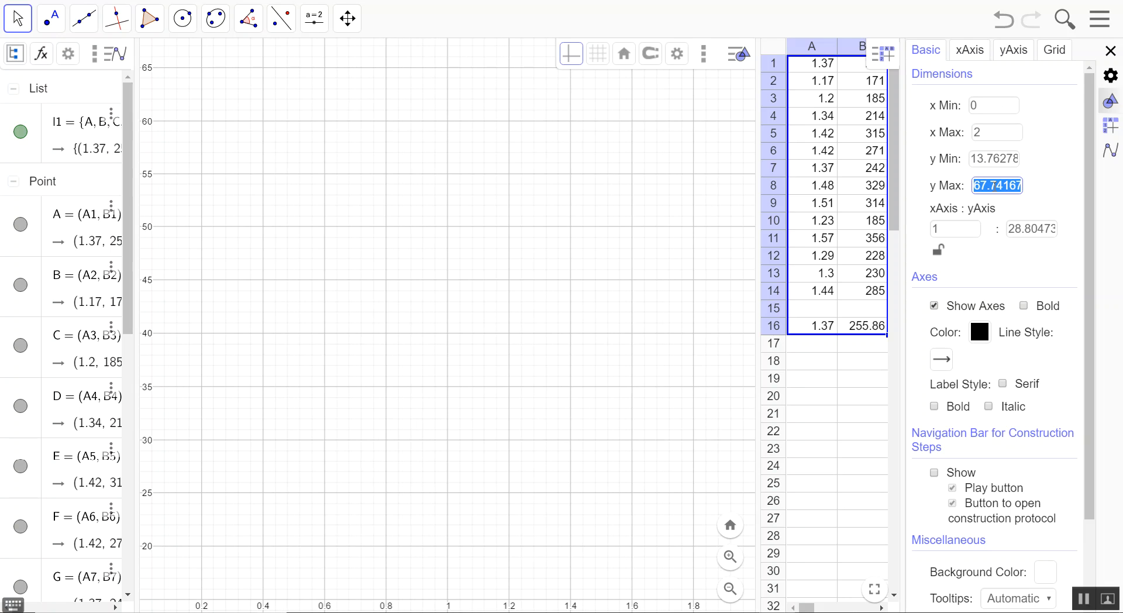
type("320")
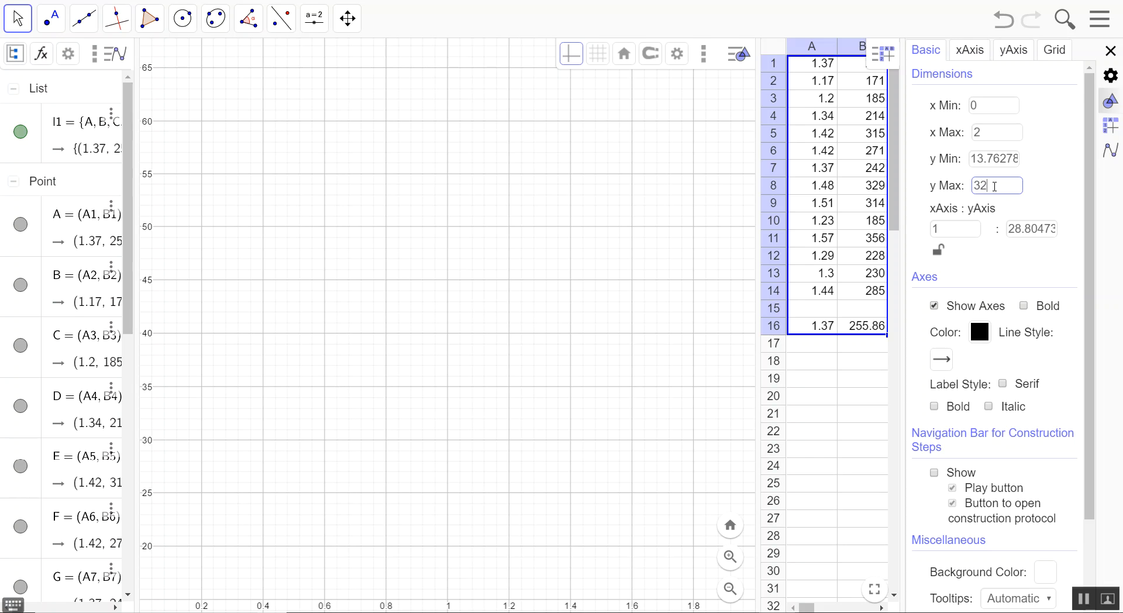
double_click(1001, 158)
type("165")
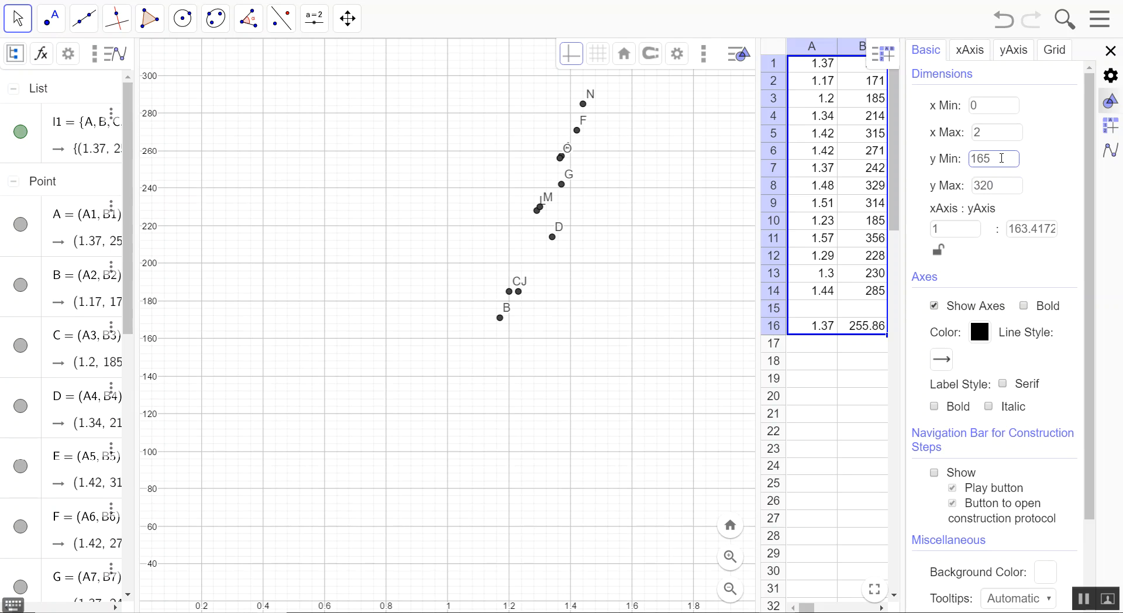
key("Return")
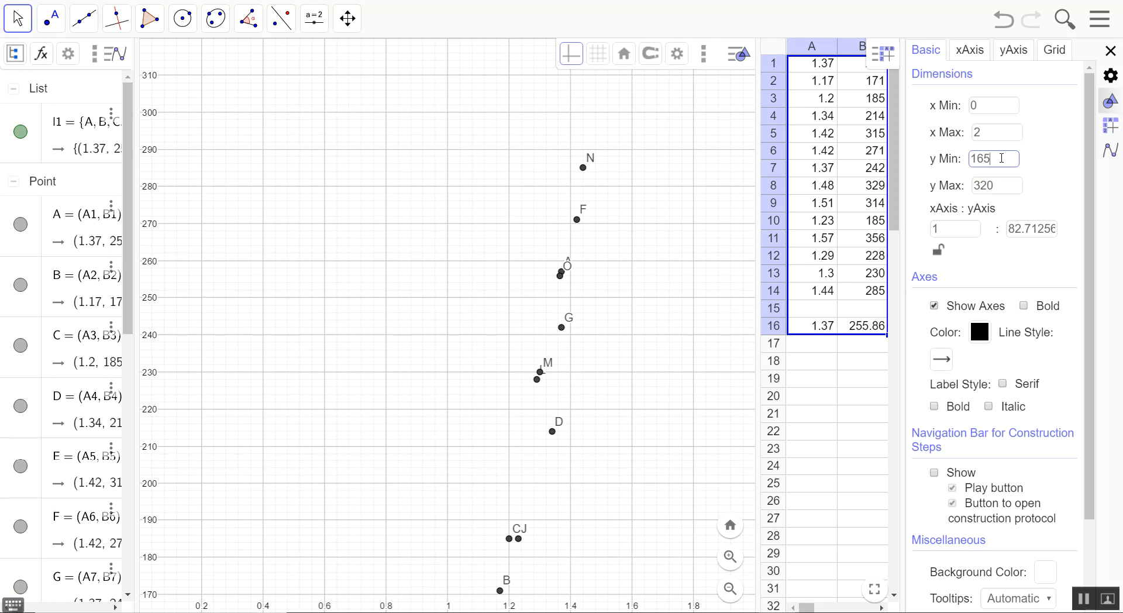
Narrow the graph's horizontal range to x Min 1.1 and x Max 1.6, and close the settings.
left_click_drag(621, 421, 563, 362)
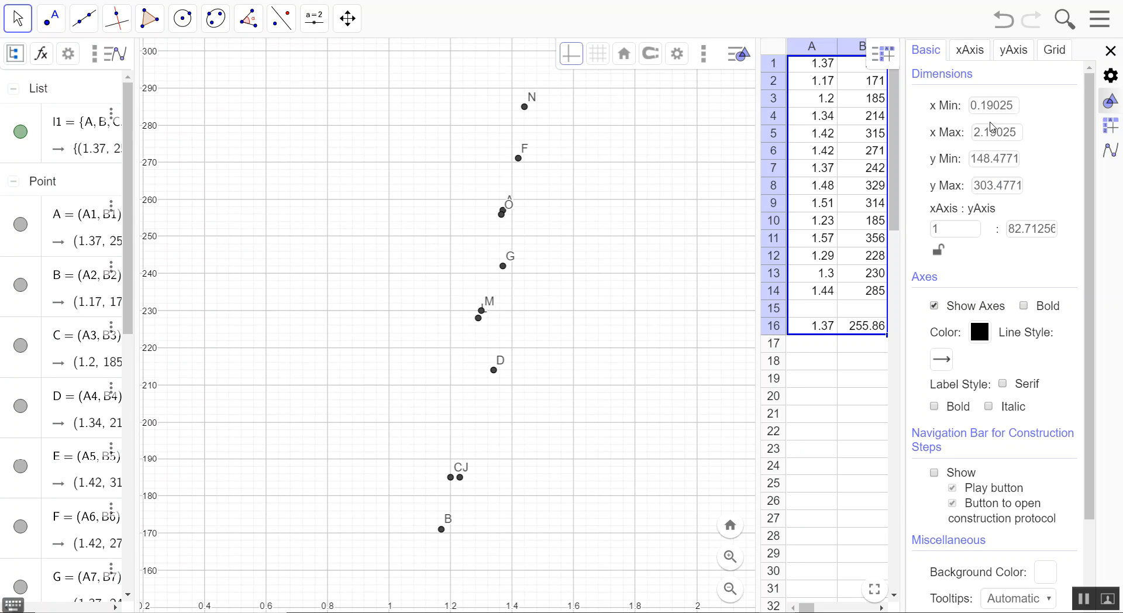
double_click(993, 132)
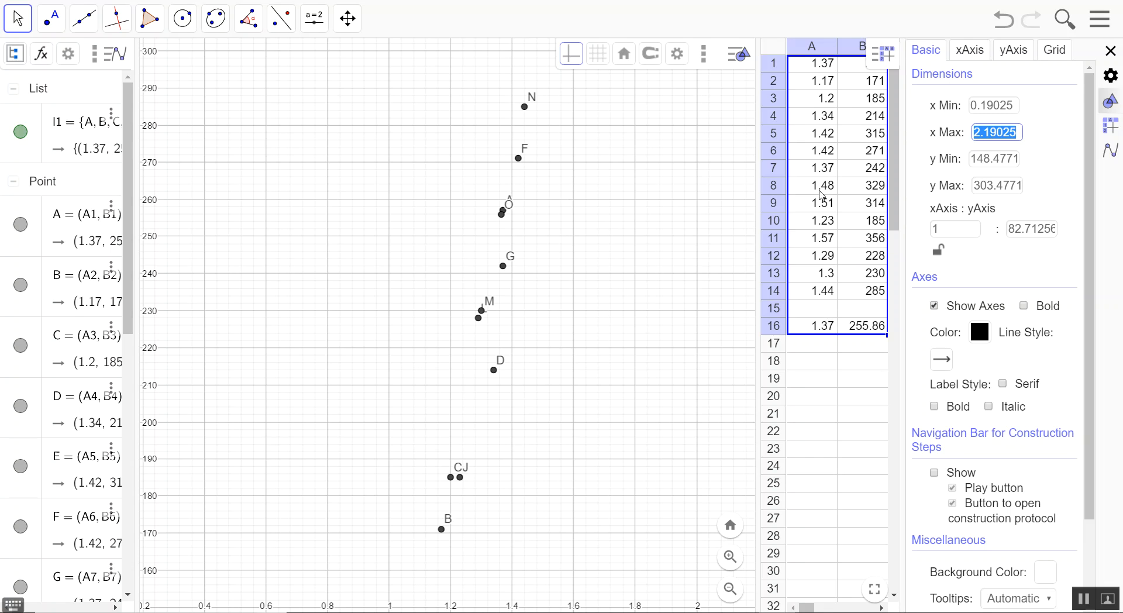
type("1.6")
key("Return")
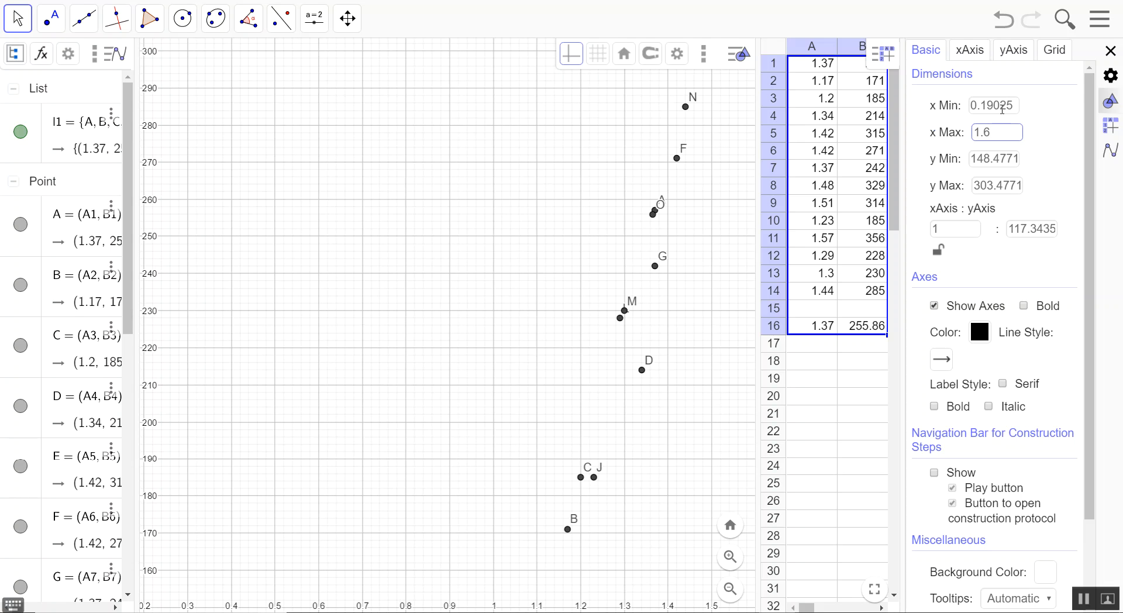
left_click(1002, 107)
type("1.1")
key("Return")
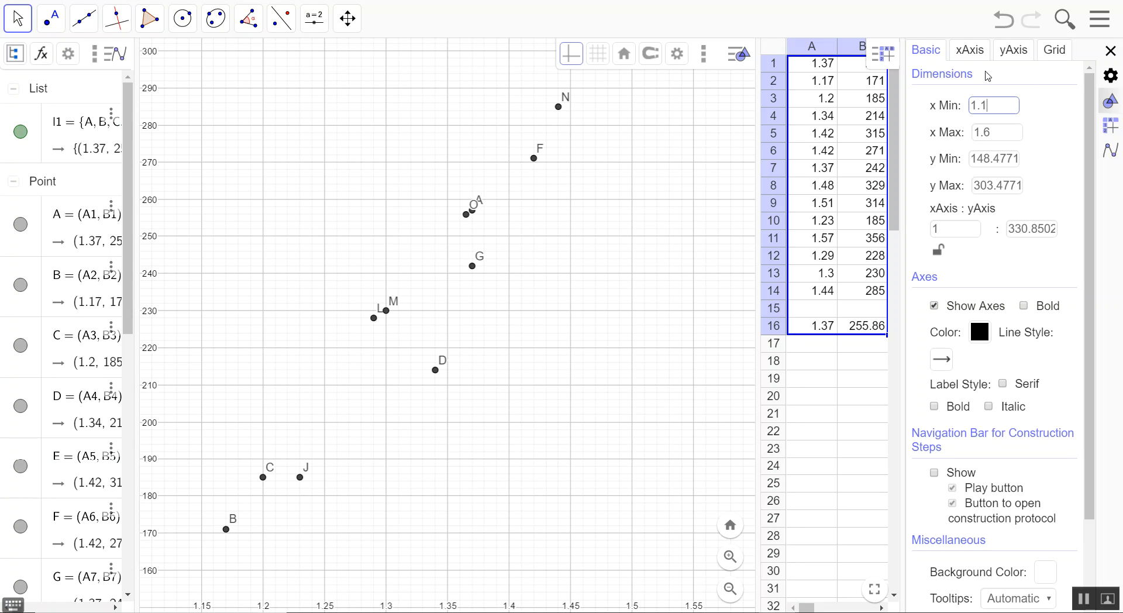
left_click(1115, 58)
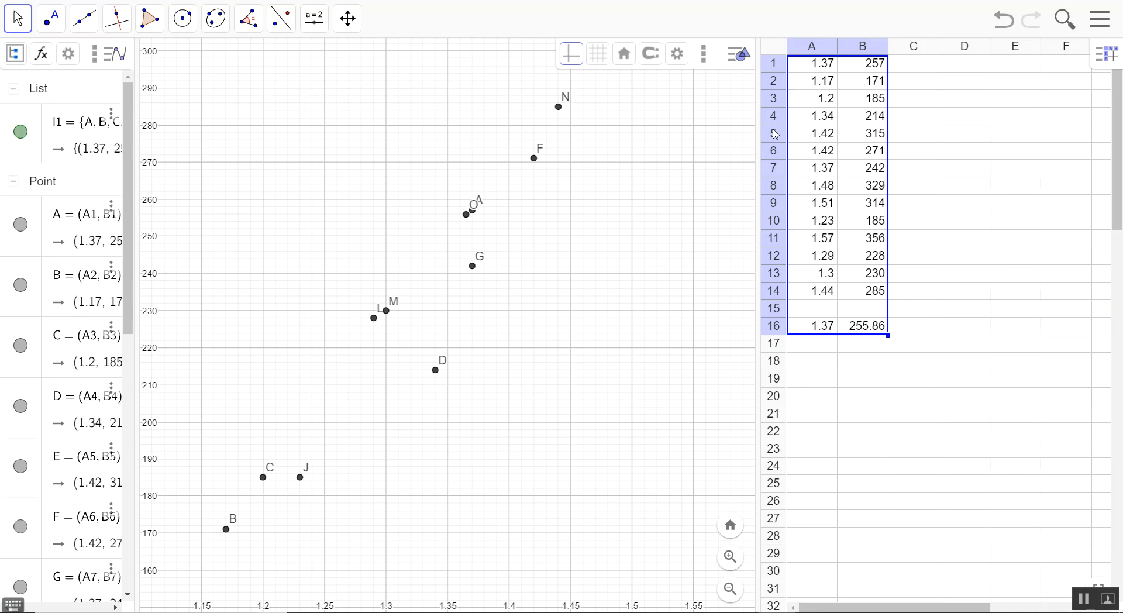
Widen the algebra list so the point coordinates fit, and recolour the mean point O pink.
left_click(677, 55)
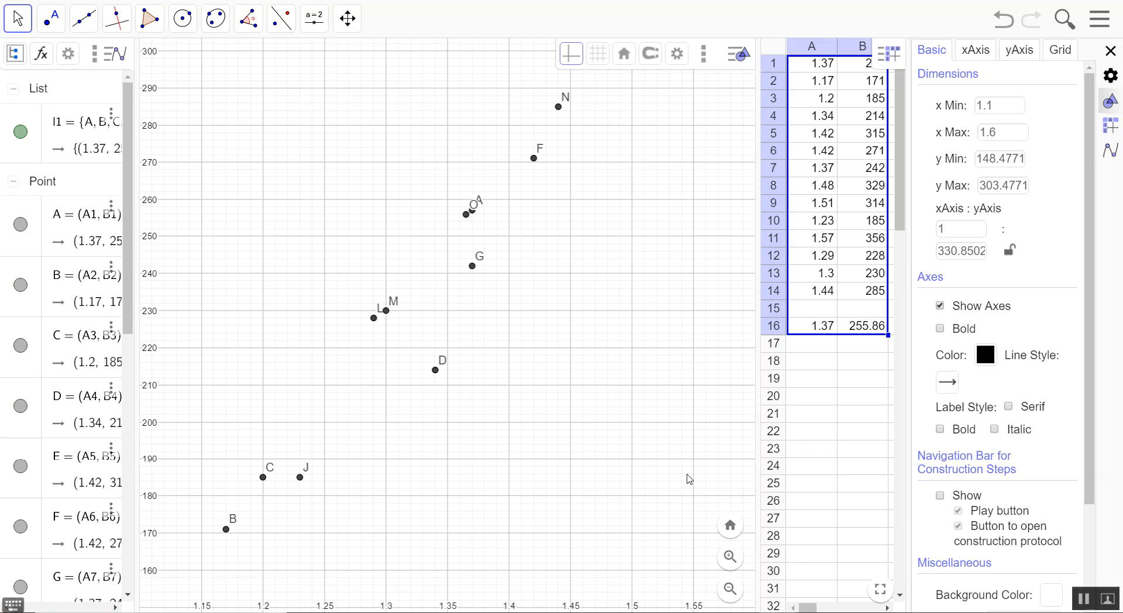
mouse_move(519, 611)
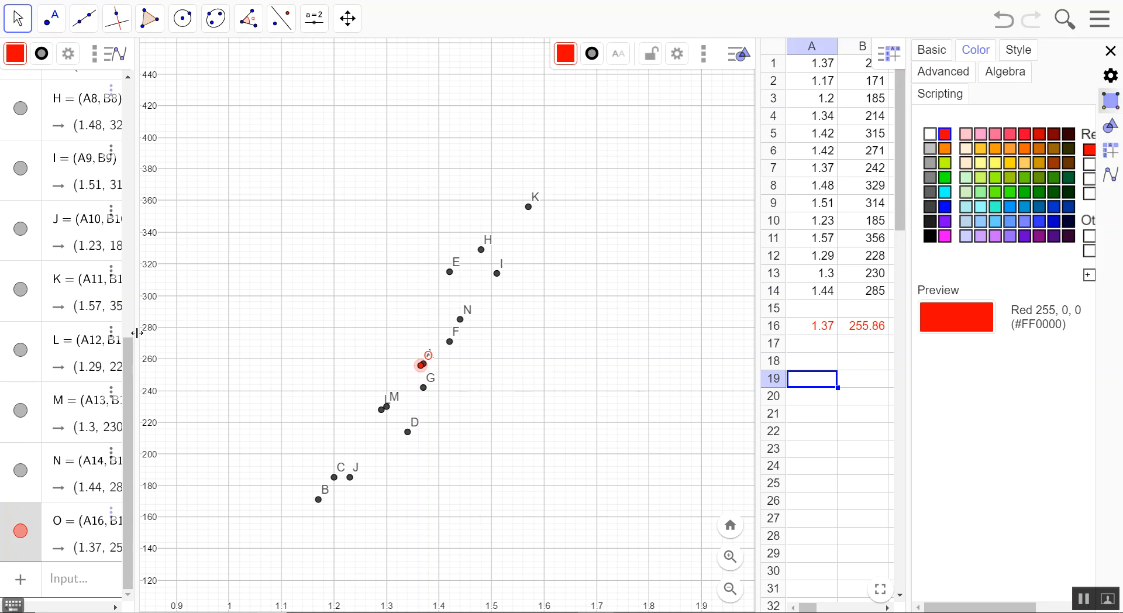
left_click_drag(136, 336, 196, 328)
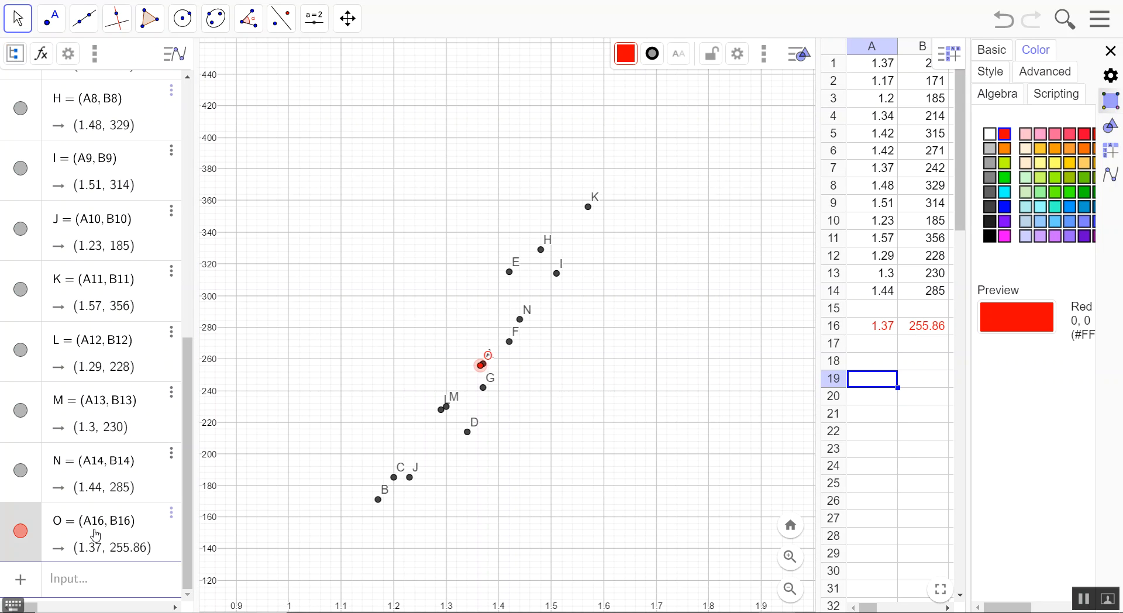
left_click(29, 515)
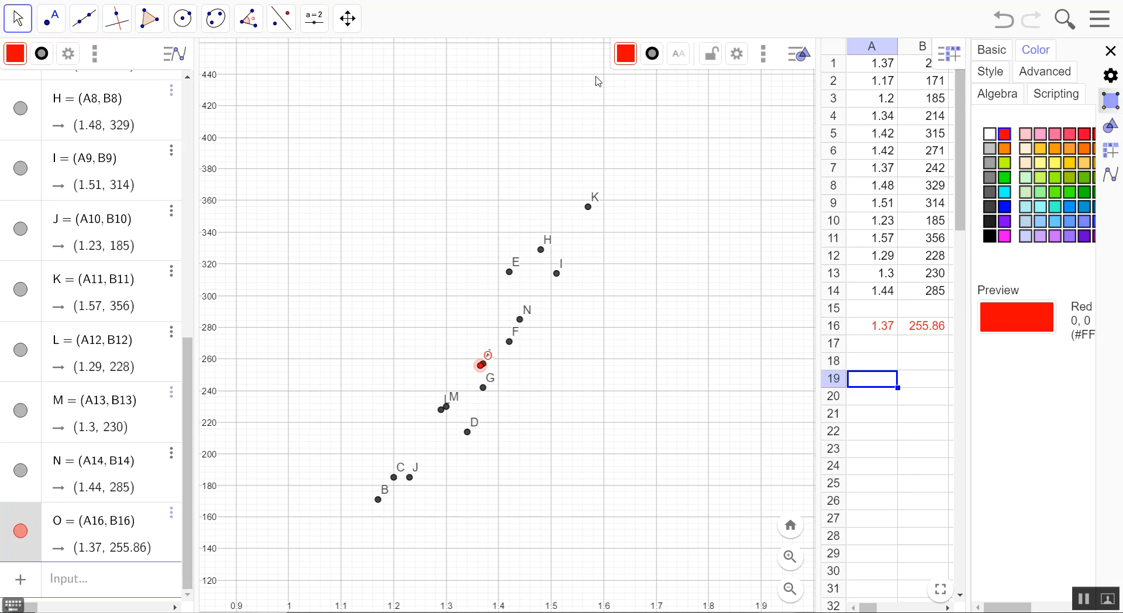
left_click(625, 53)
left_click(630, 83)
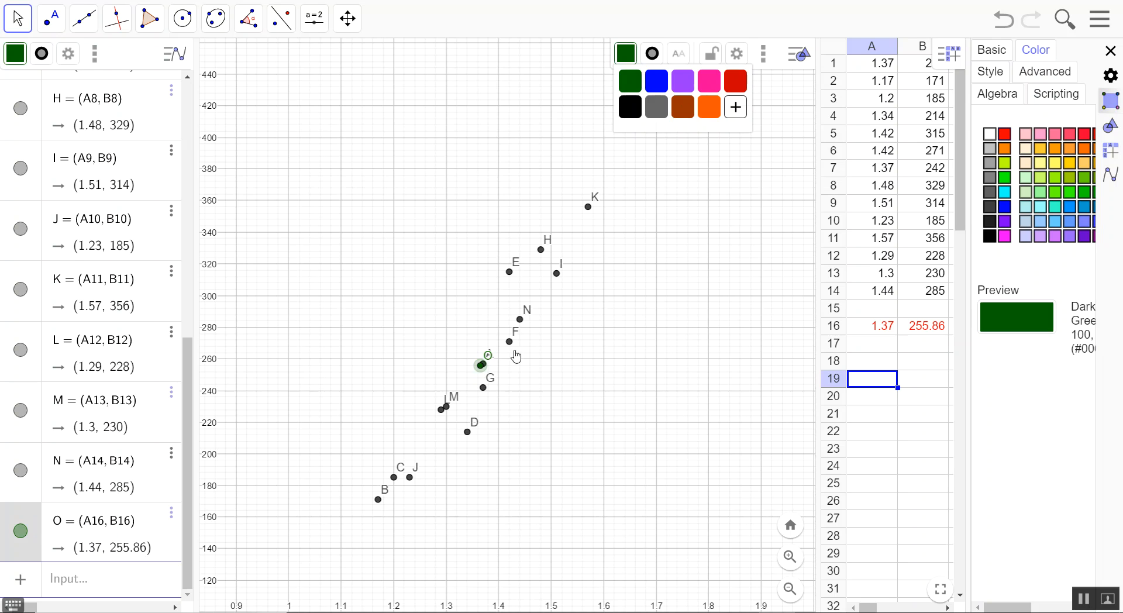
left_click(709, 82)
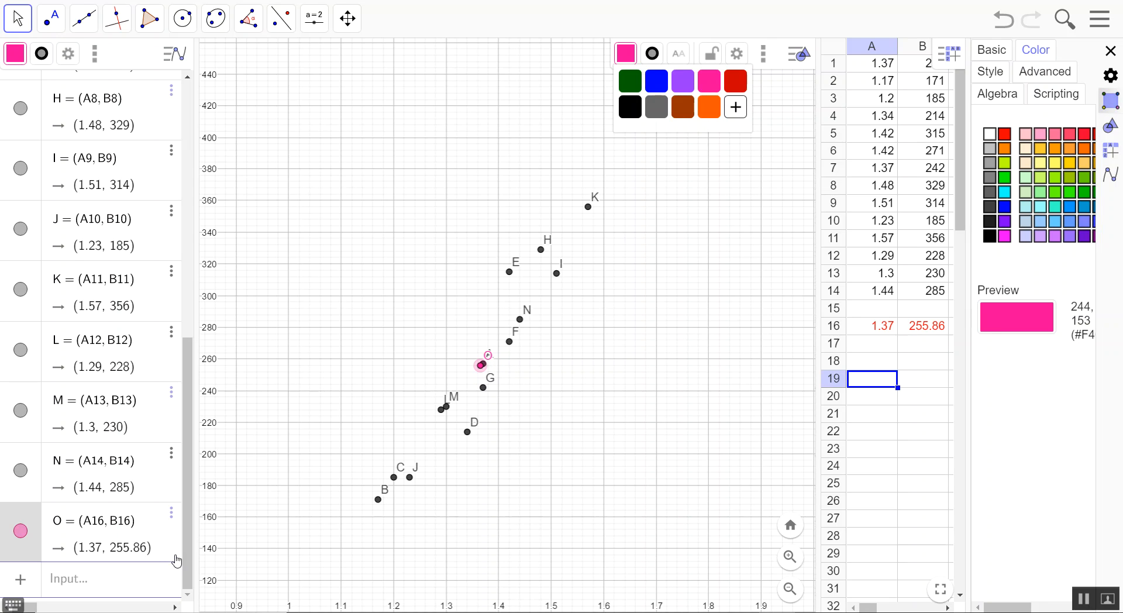
left_click(475, 167)
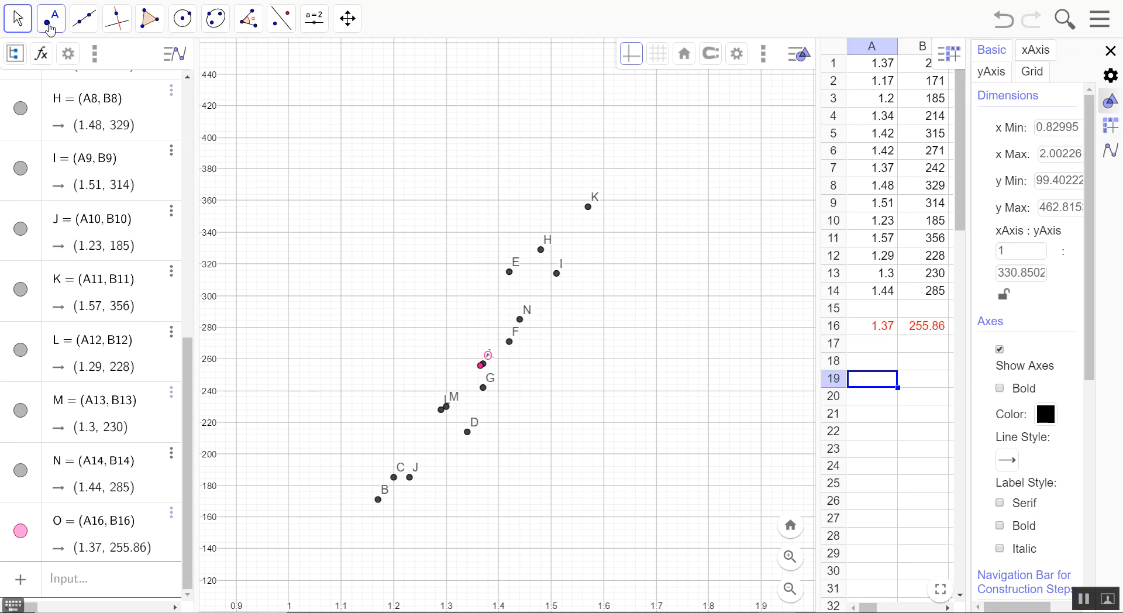
Place a free point at (1.7, 420), beyond the upper end of the plotted data.
left_click(49, 29)
left_click(70, 66)
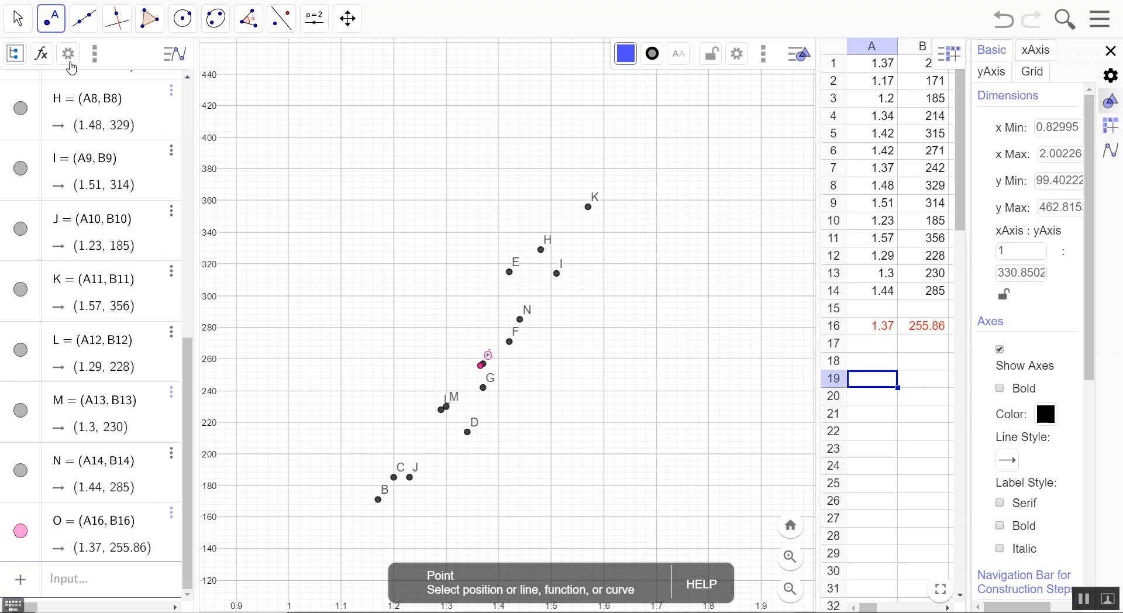
left_click(656, 106)
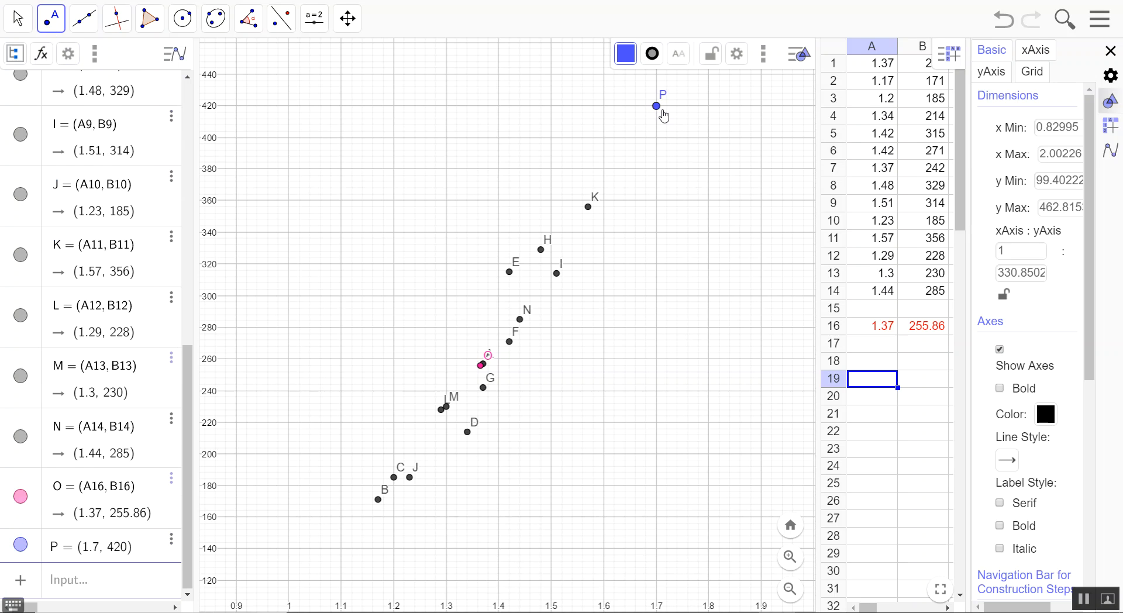
Draw a line through point P and the mean point O.
left_click(82, 28)
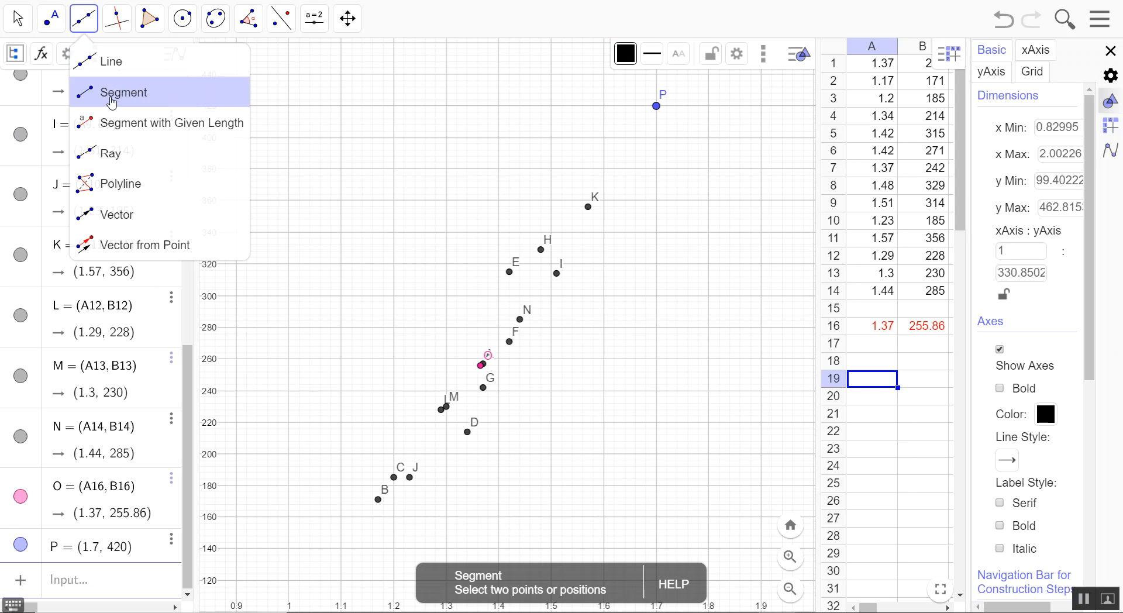
left_click(121, 64)
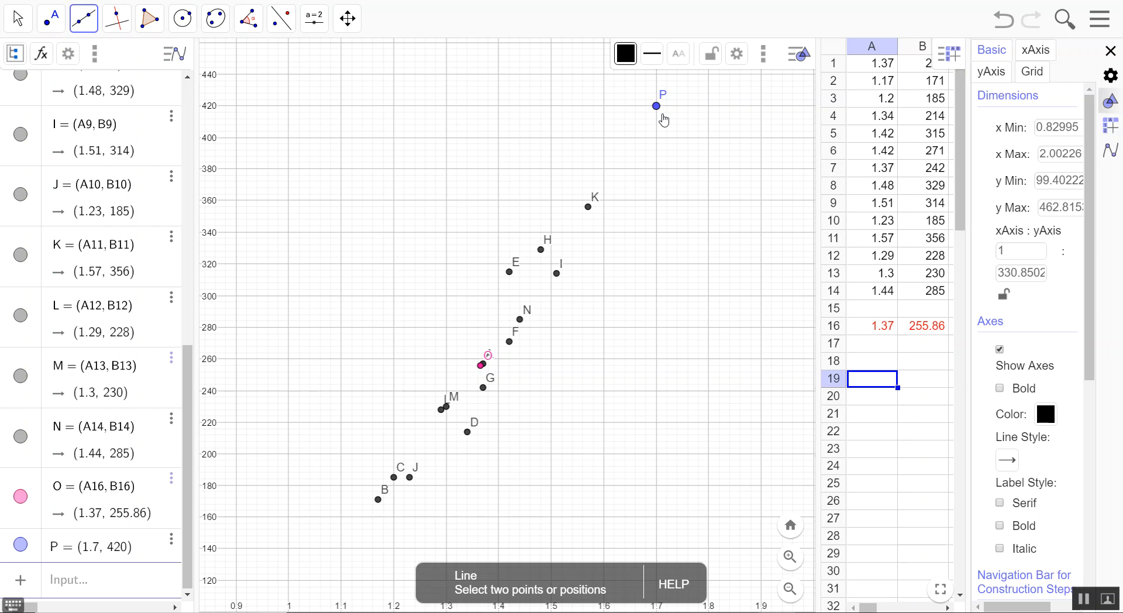
left_click(657, 107)
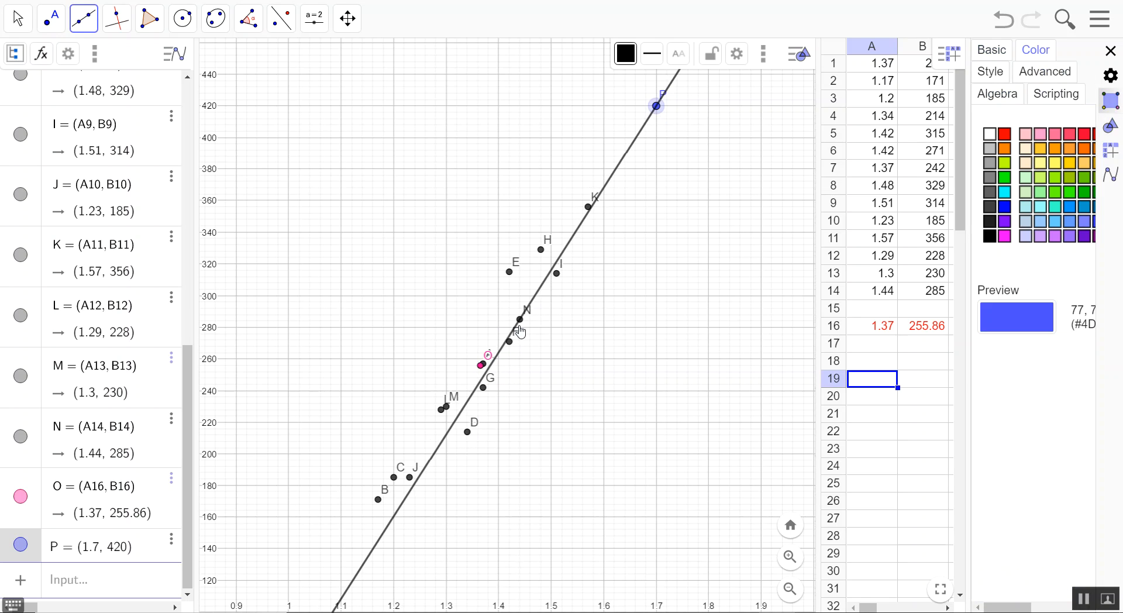
left_click(480, 368)
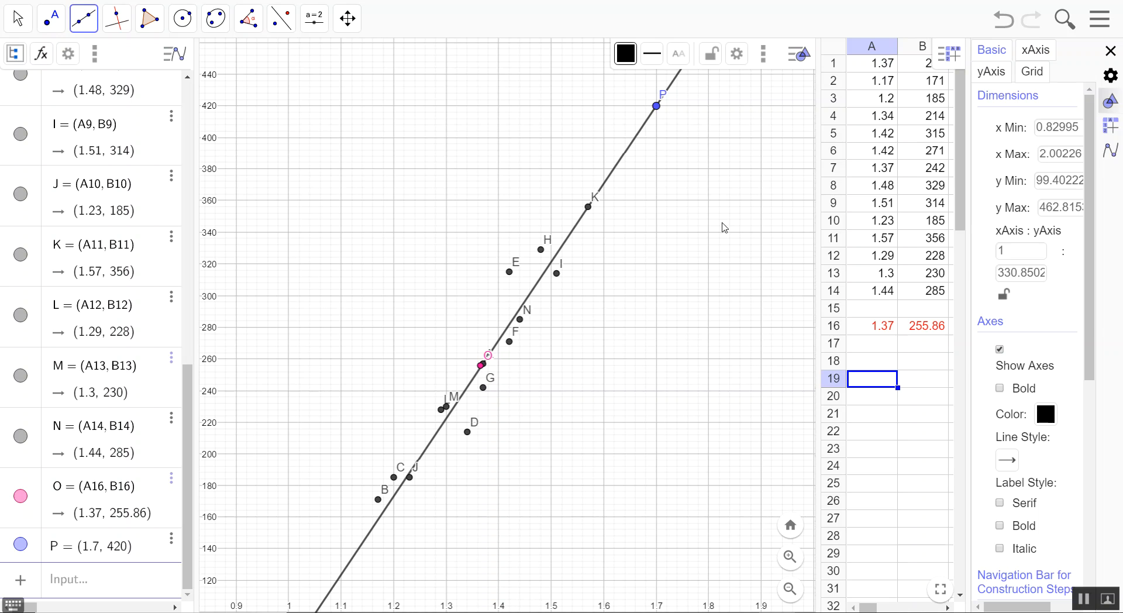
left_click(656, 106)
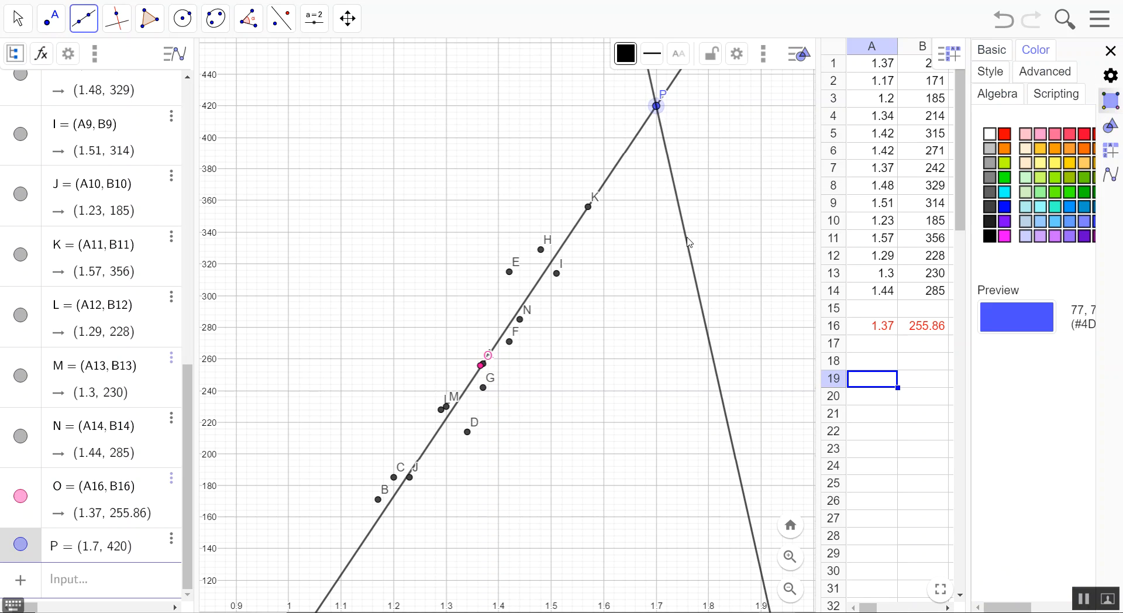
left_click(688, 259)
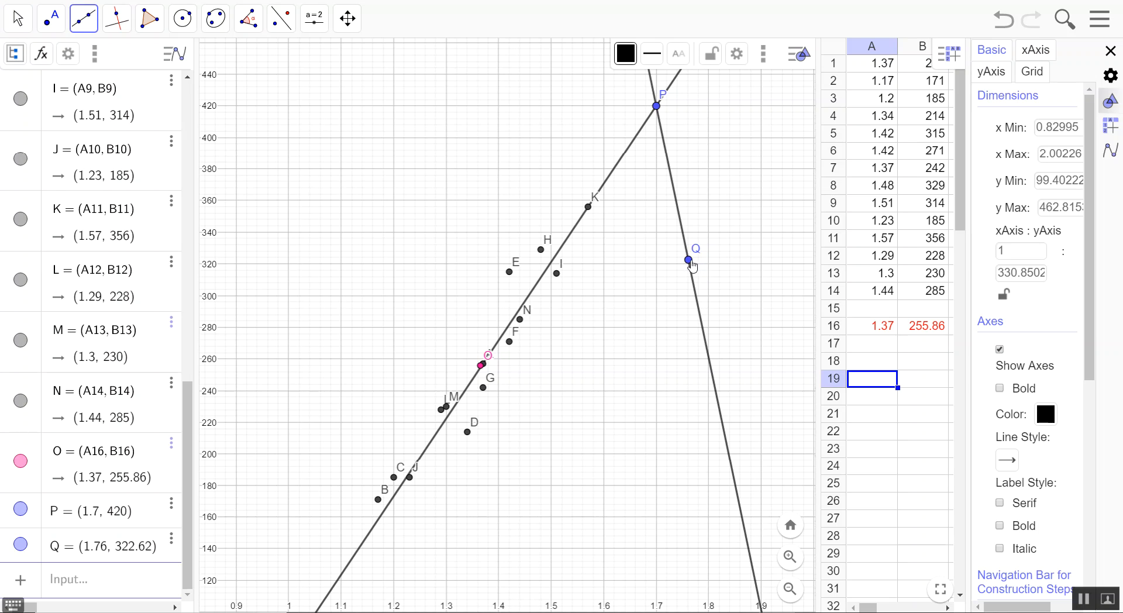
key("ctrl+z")
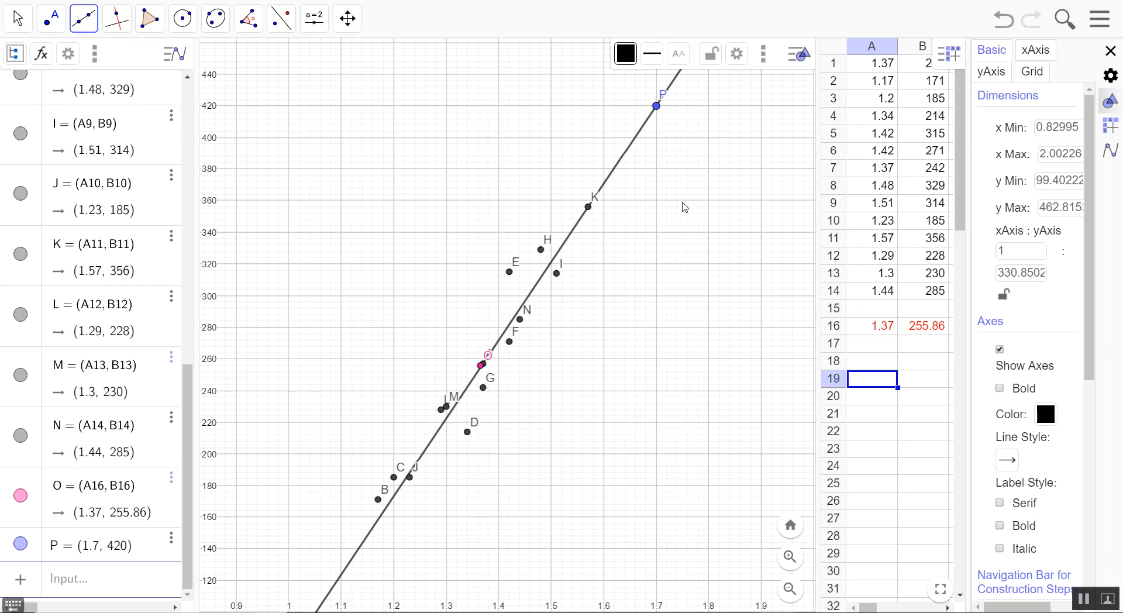
Swing the line about the mean point by moving point P to about (1.6, 371), and on to about (1.27, 298).
left_click(18, 18)
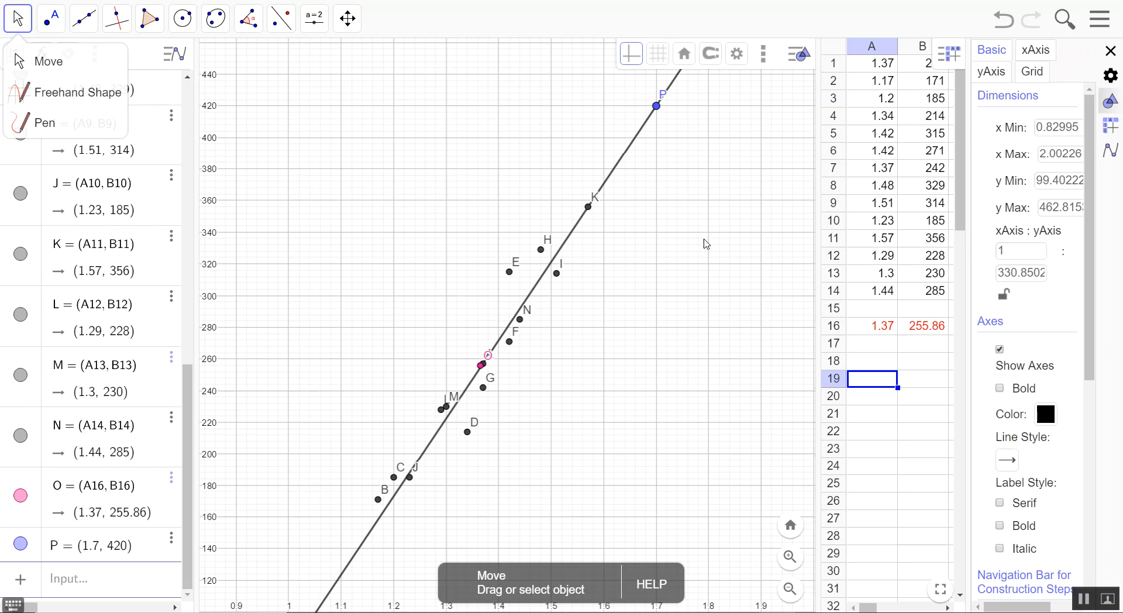
left_click_drag(656, 106, 602, 190)
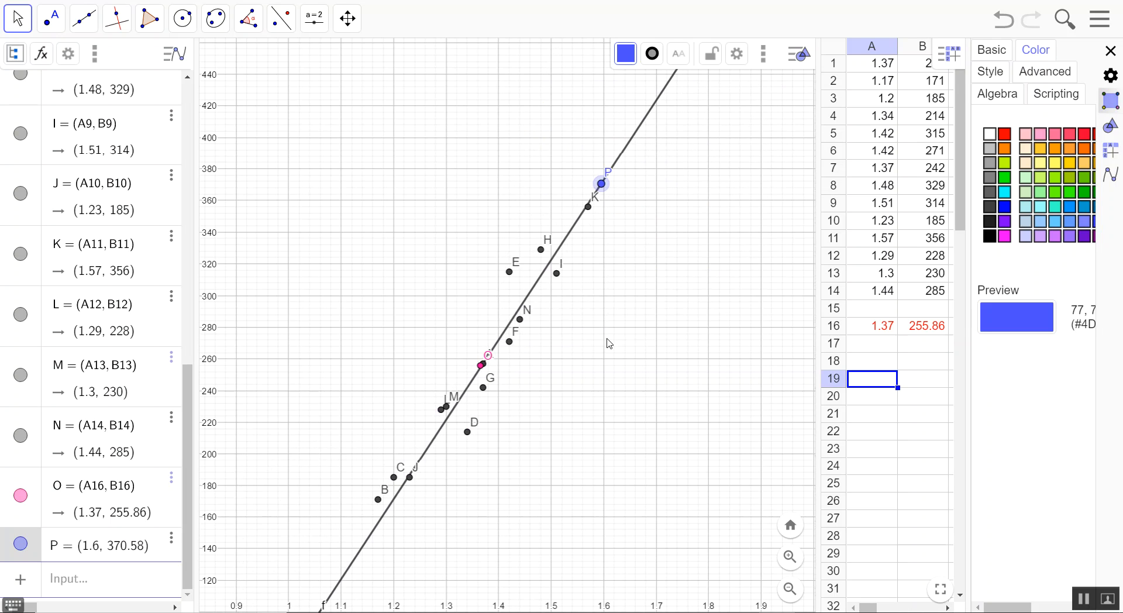
left_click_drag(601, 184, 432, 309)
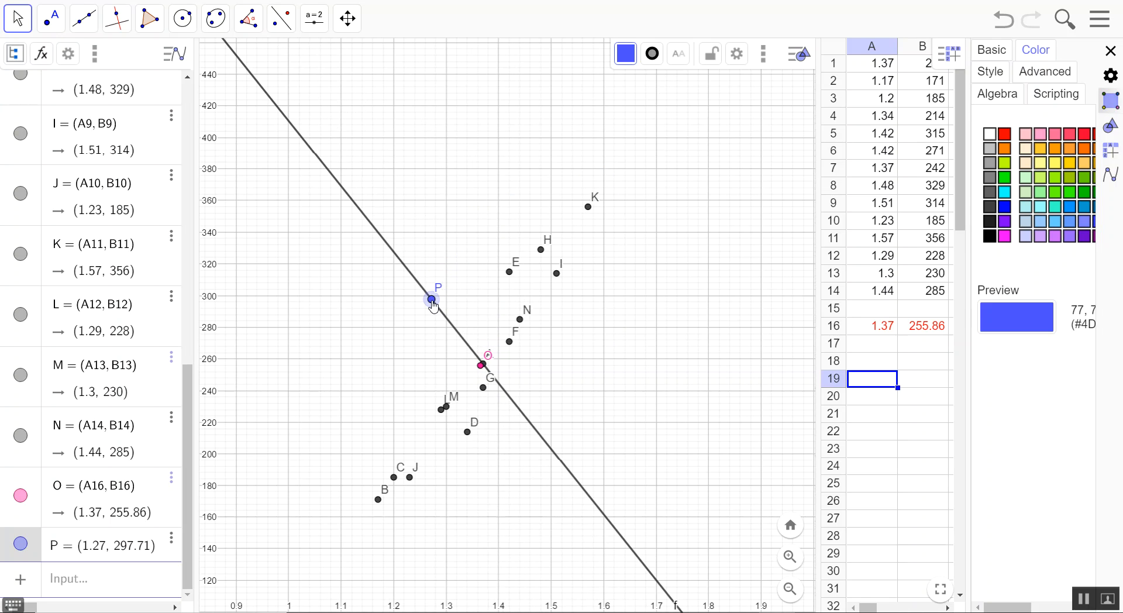
Delete the line through P and the mean point, keeping both points.
left_click(464, 342)
left_click(411, 373)
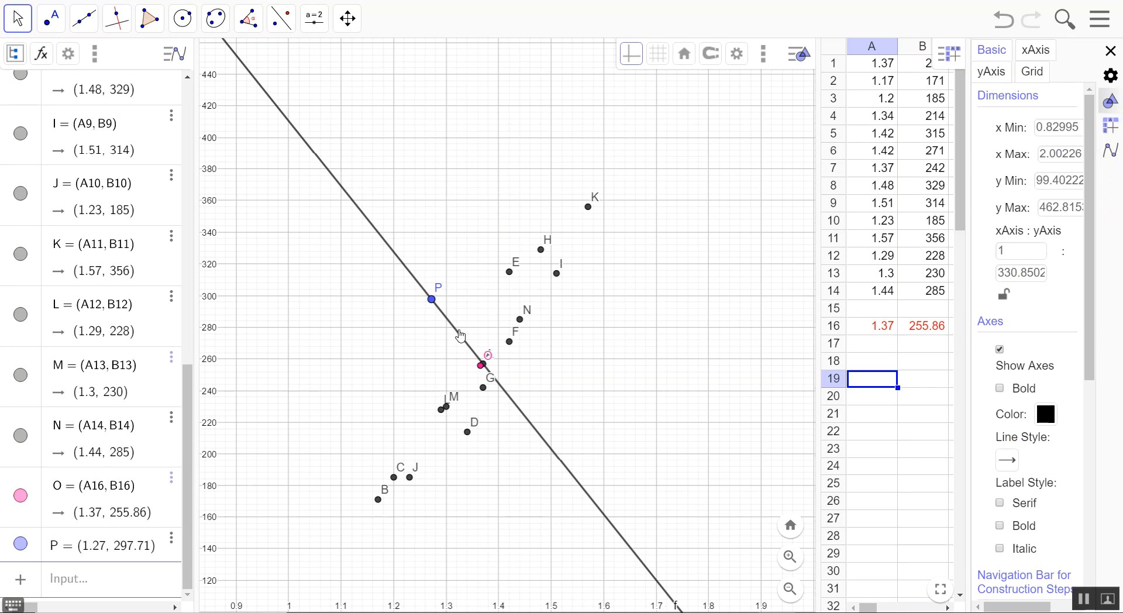
left_click(461, 337)
key("Delete")
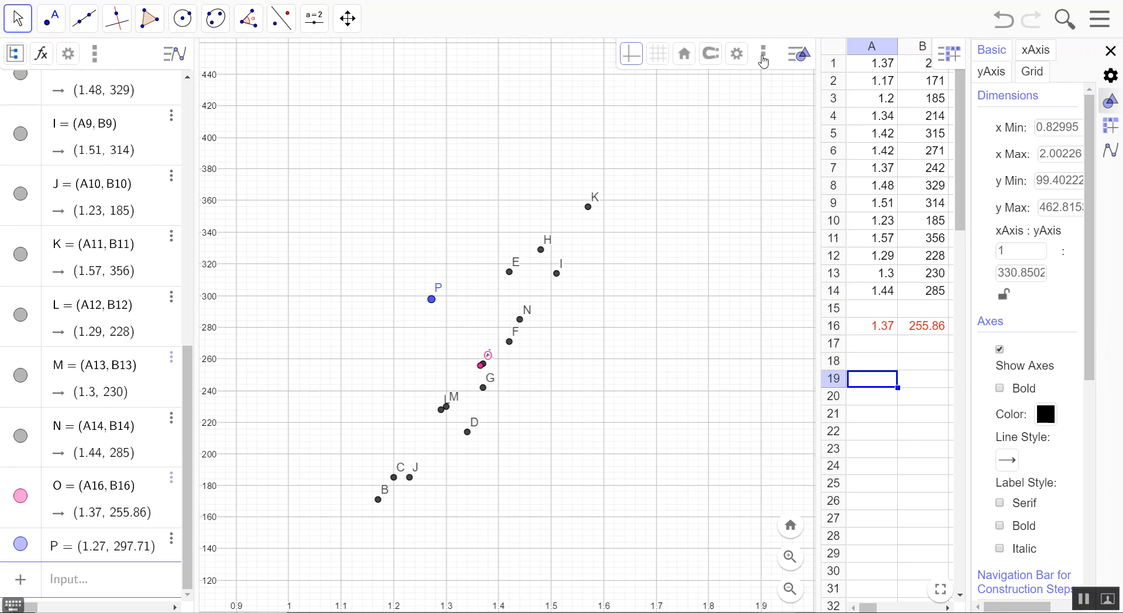
left_click(763, 56)
left_click(741, 61)
left_click(742, 61)
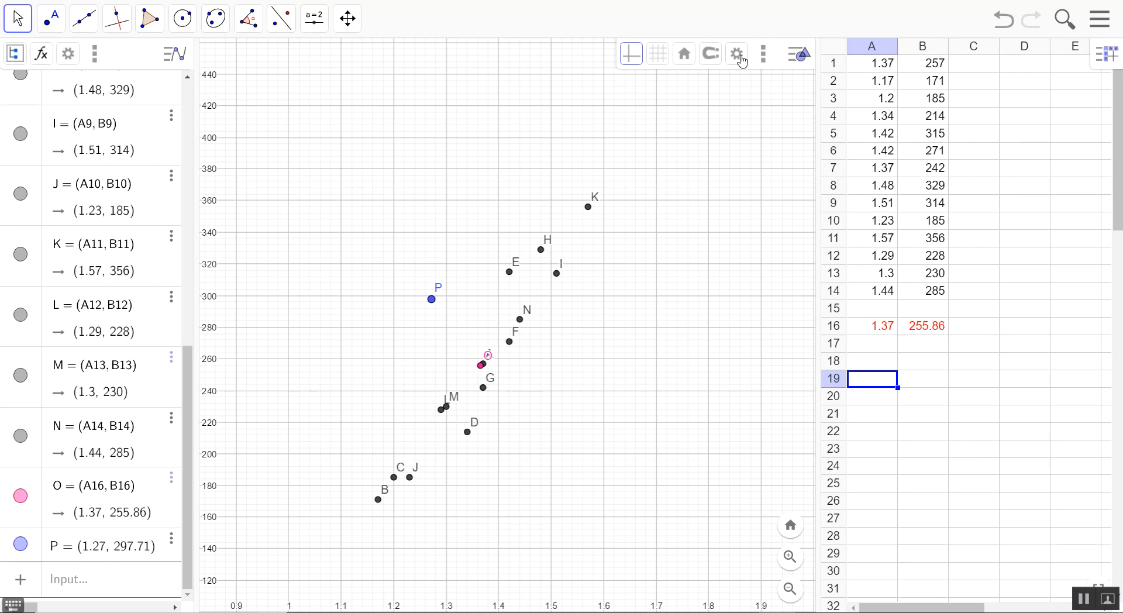
left_click(742, 61)
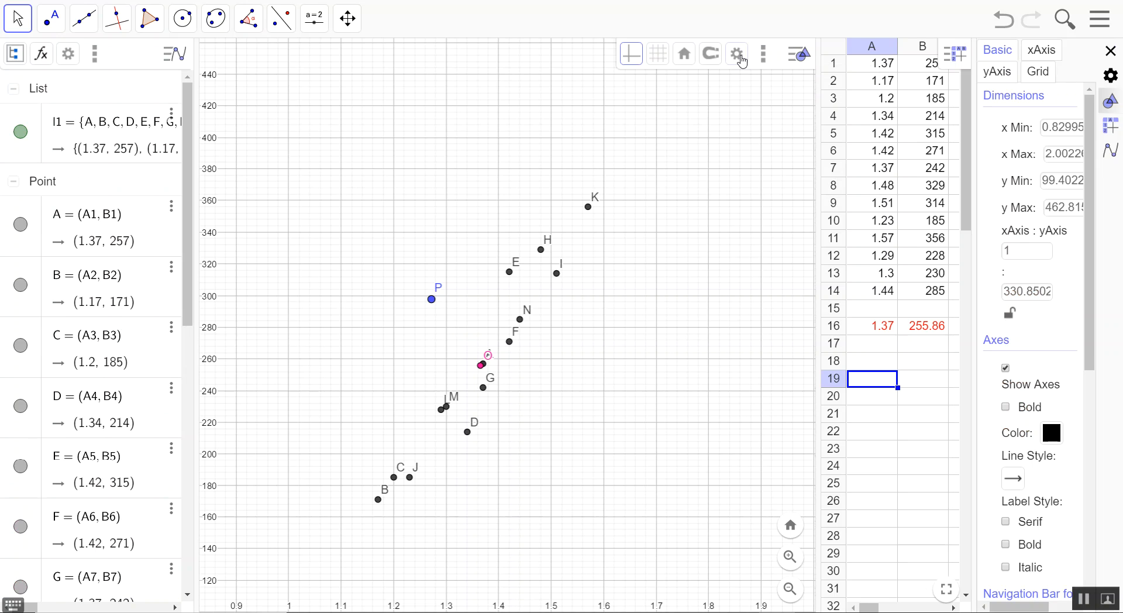
left_click(1110, 126)
left_click(1112, 150)
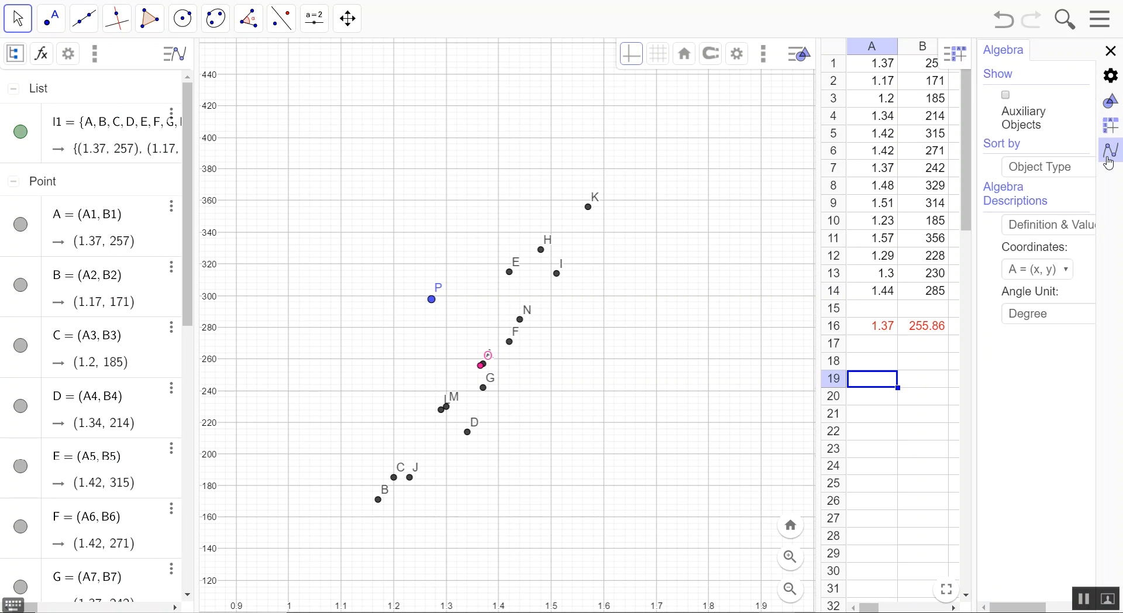
left_click(1109, 103)
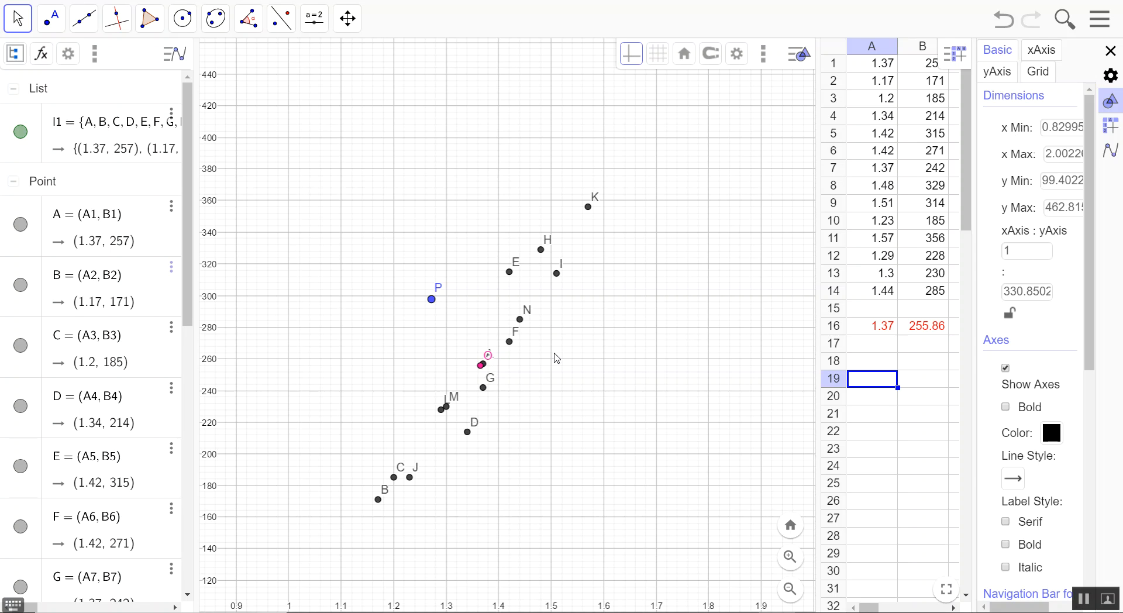
Construct a new line through point P and the pink mean point O, choosing O rather than the nearby point A.
scroll(562, 354, "up", 5)
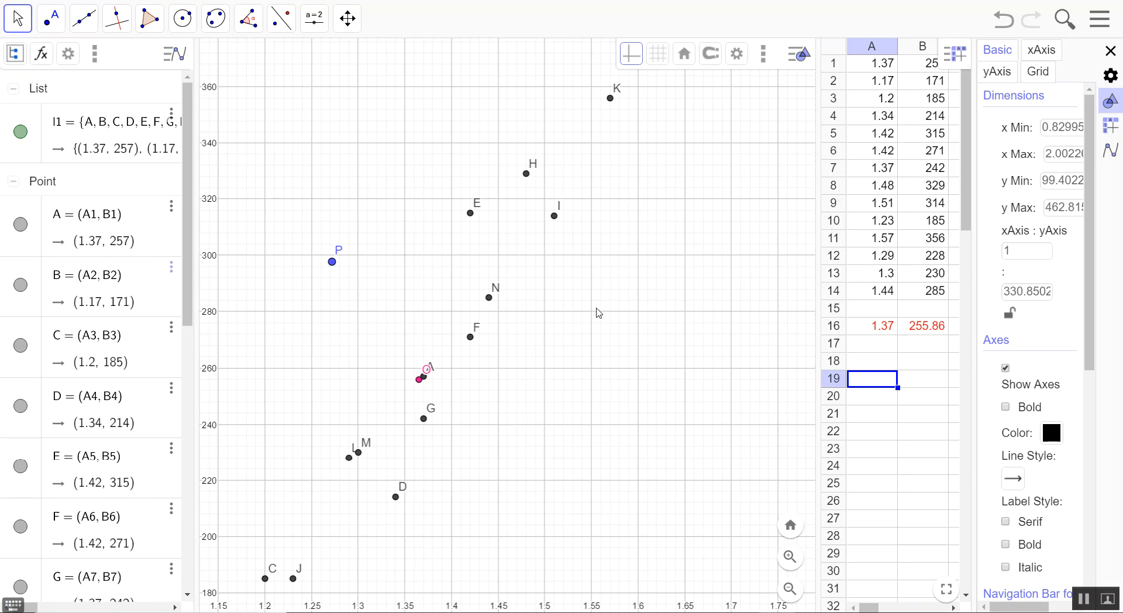
left_click_drag(545, 388, 637, 300)
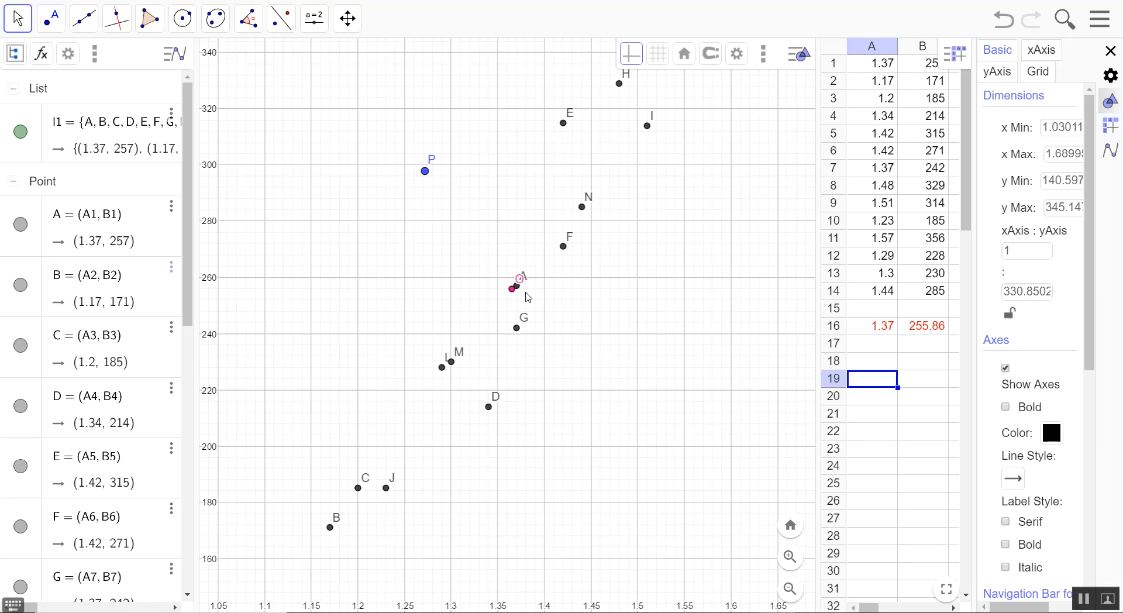
left_click(80, 27)
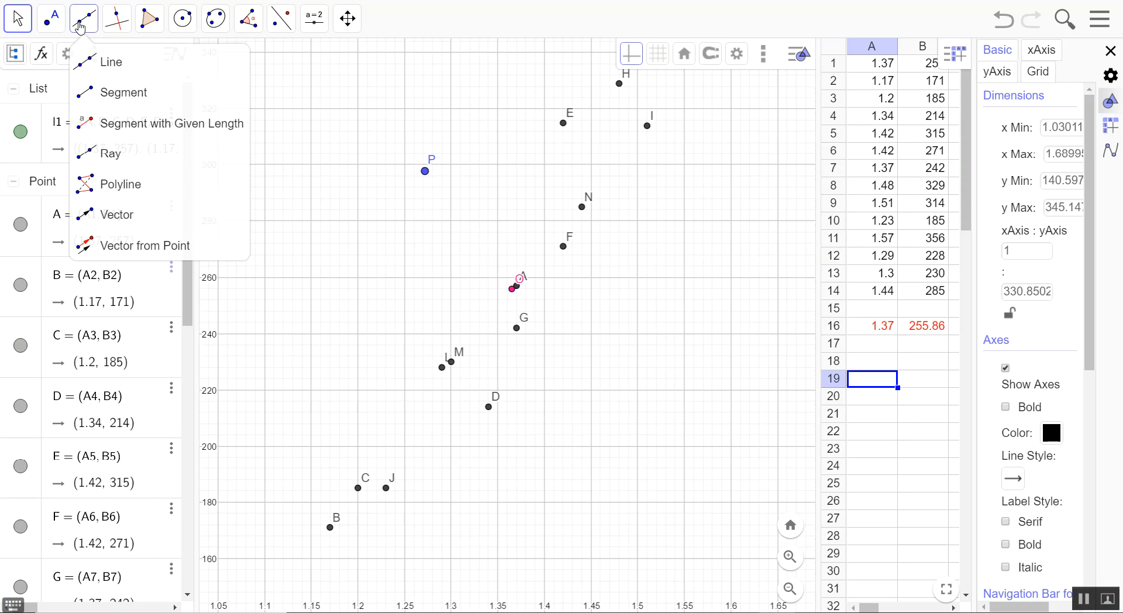
left_click(105, 61)
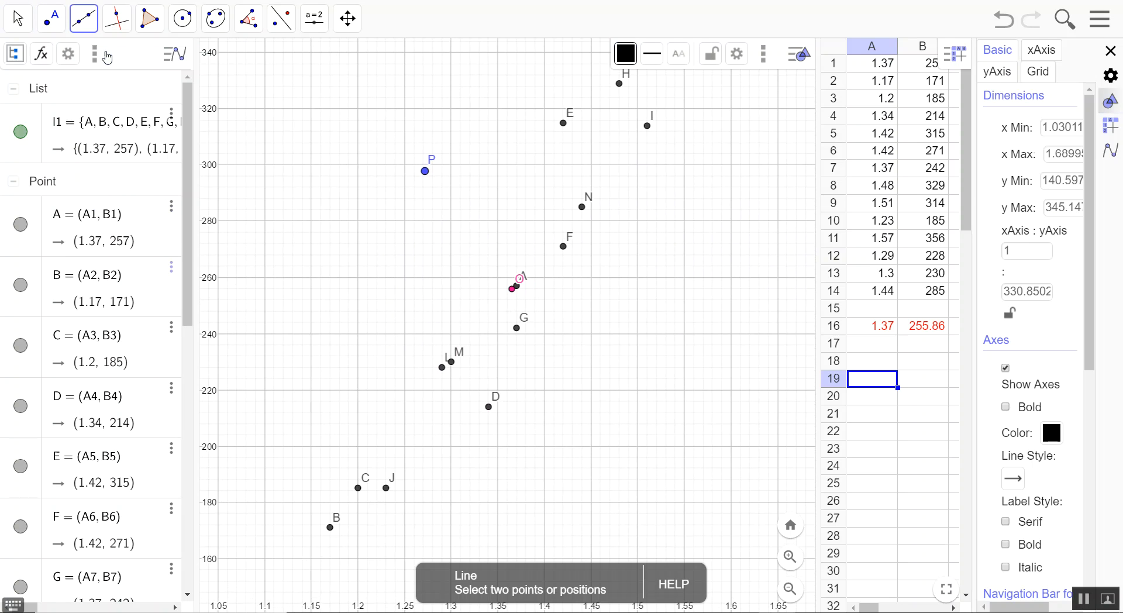
left_click(425, 173)
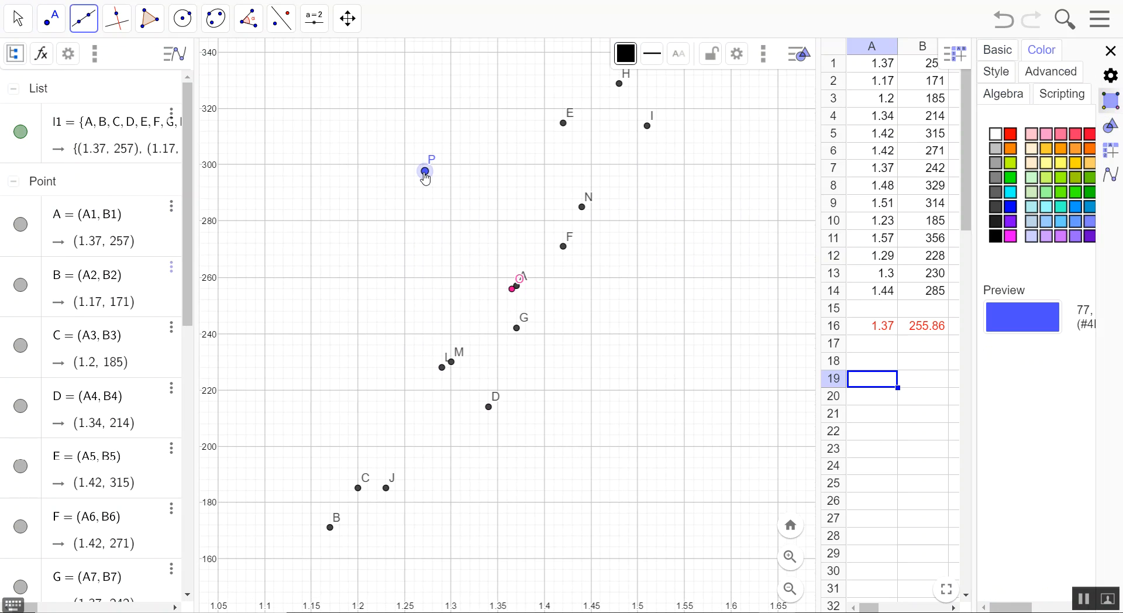
left_click(509, 301)
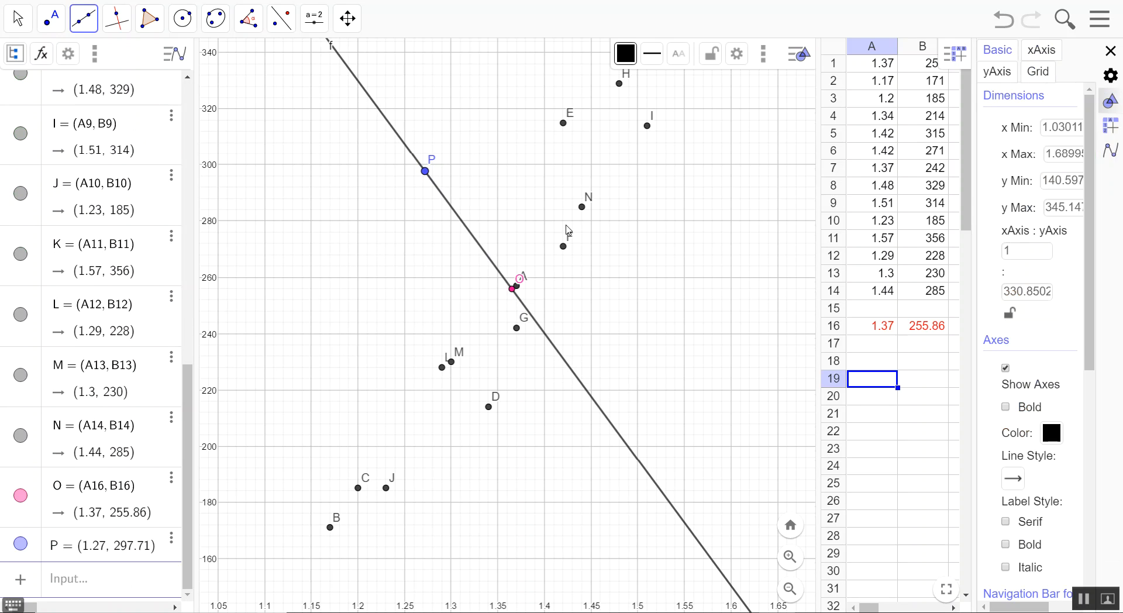
scroll(565, 230, "down", 5)
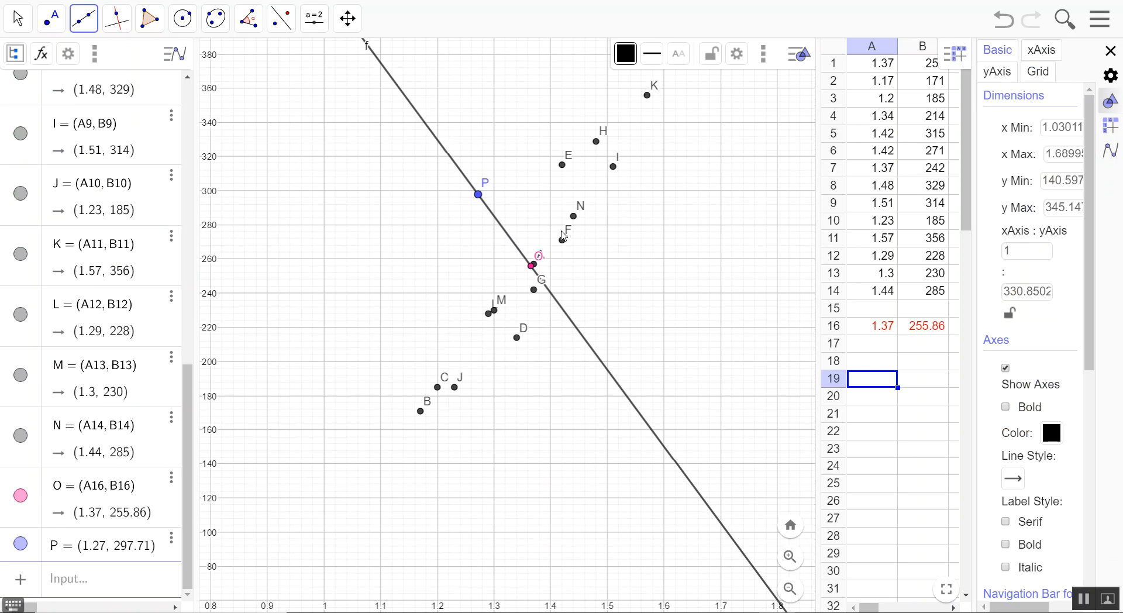
scroll(563, 235, "down", 5)
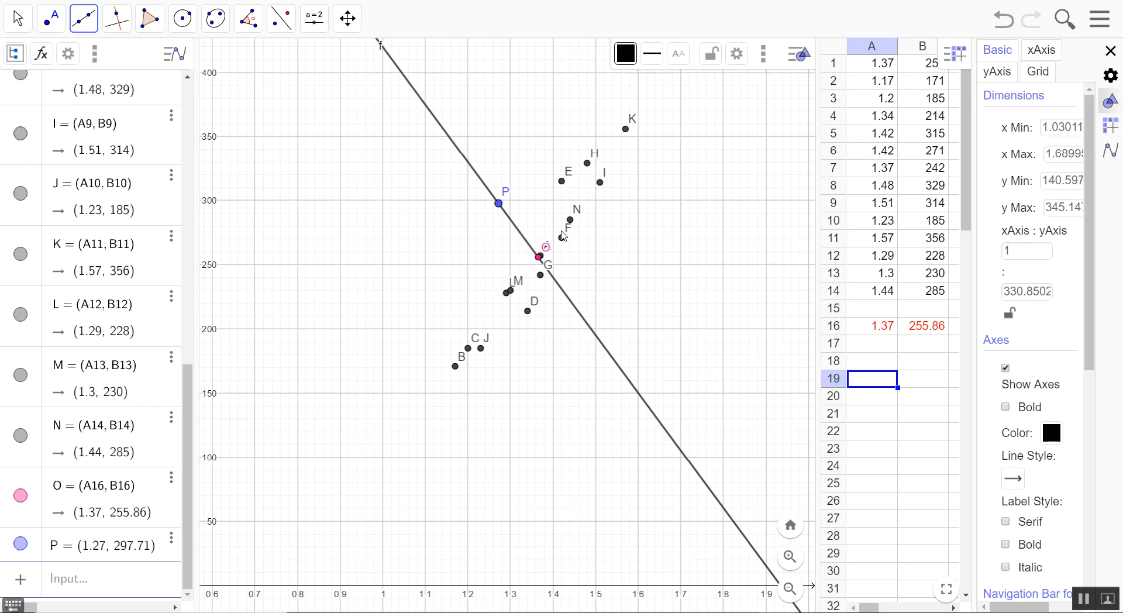
left_click(509, 209)
left_click(595, 133)
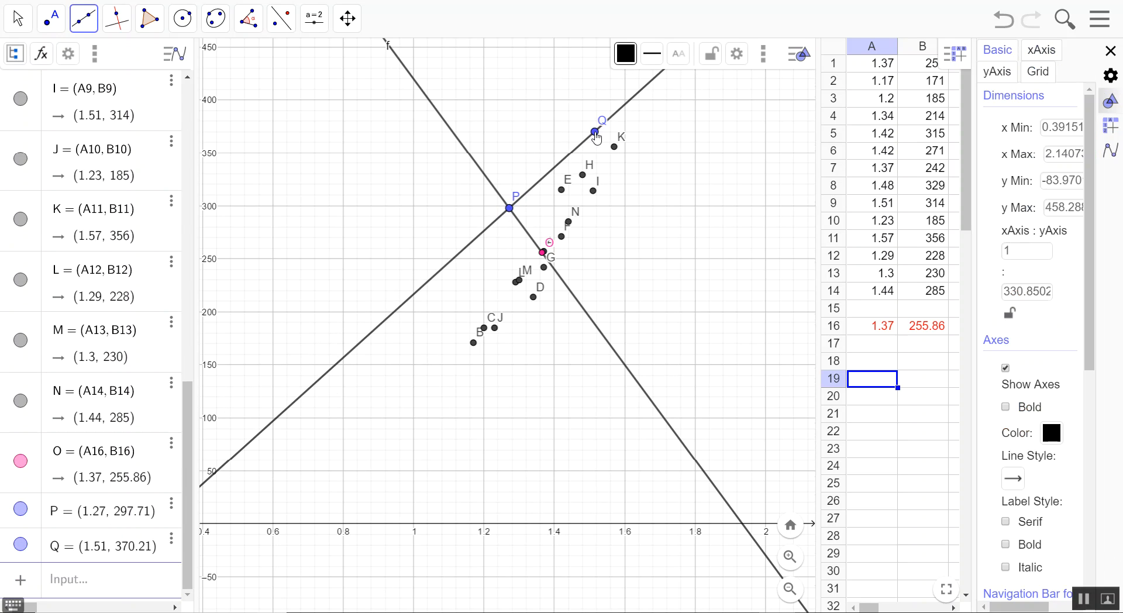
left_click(596, 135)
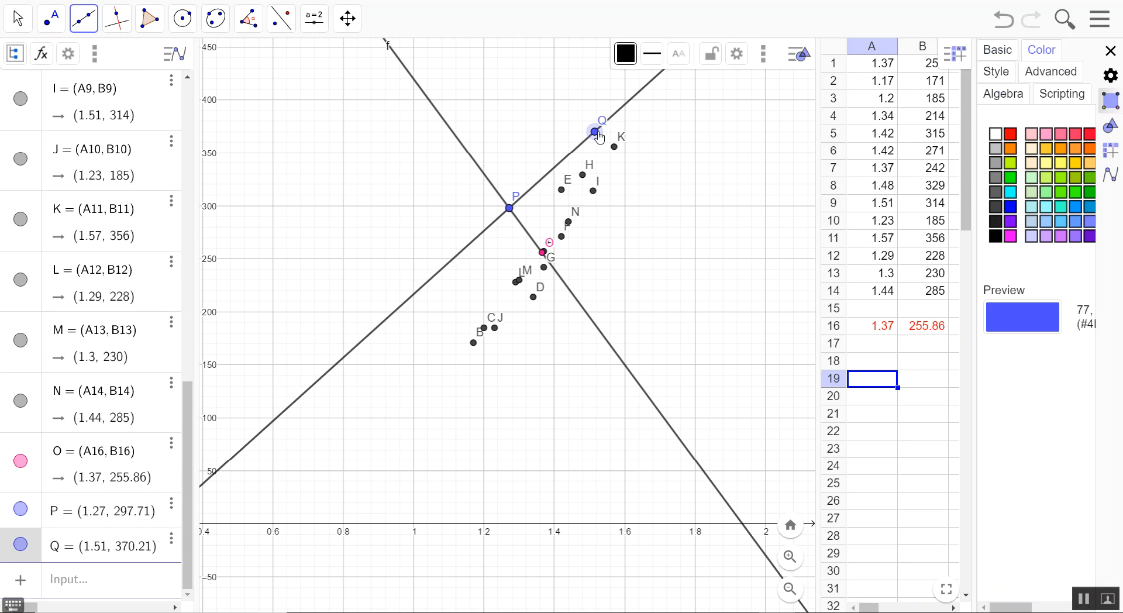
key("Delete")
Move point P to about (1.64, 406) so the line through the mean point follows the trend of the data.
left_click(15, 21)
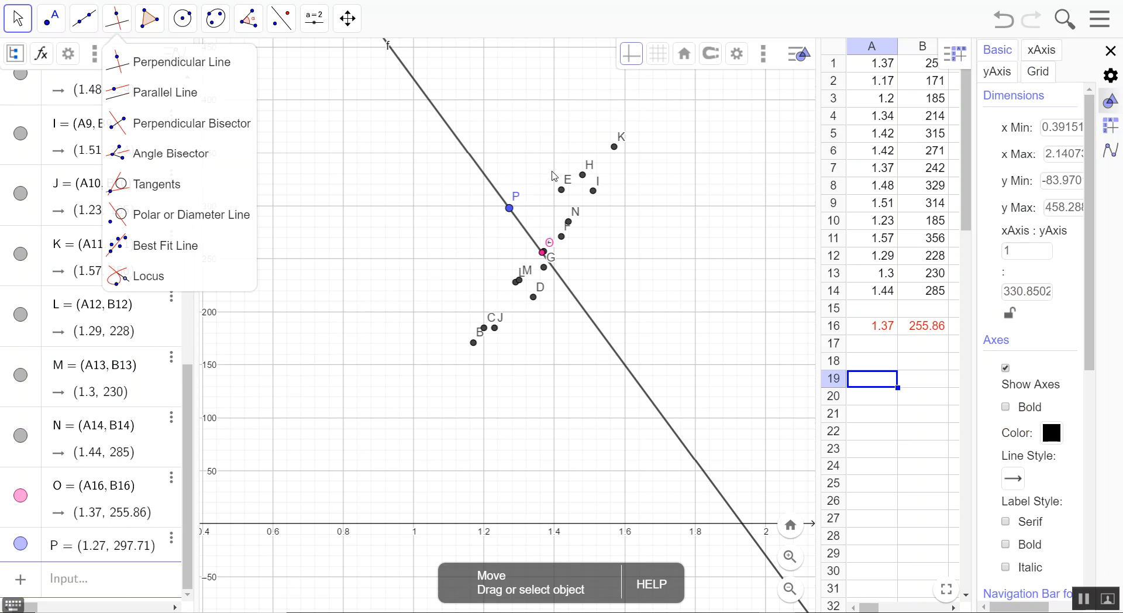
left_click_drag(509, 208, 640, 100)
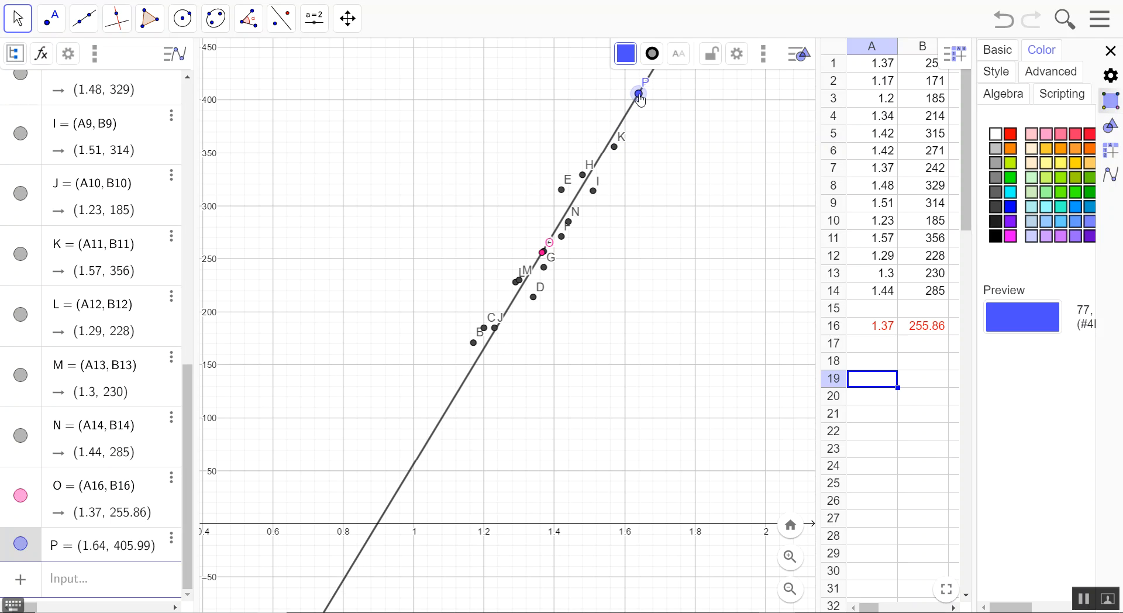
Set the equation of line f to the y = m x + b form and show its entry in the algebra list.
double_click(444, 419)
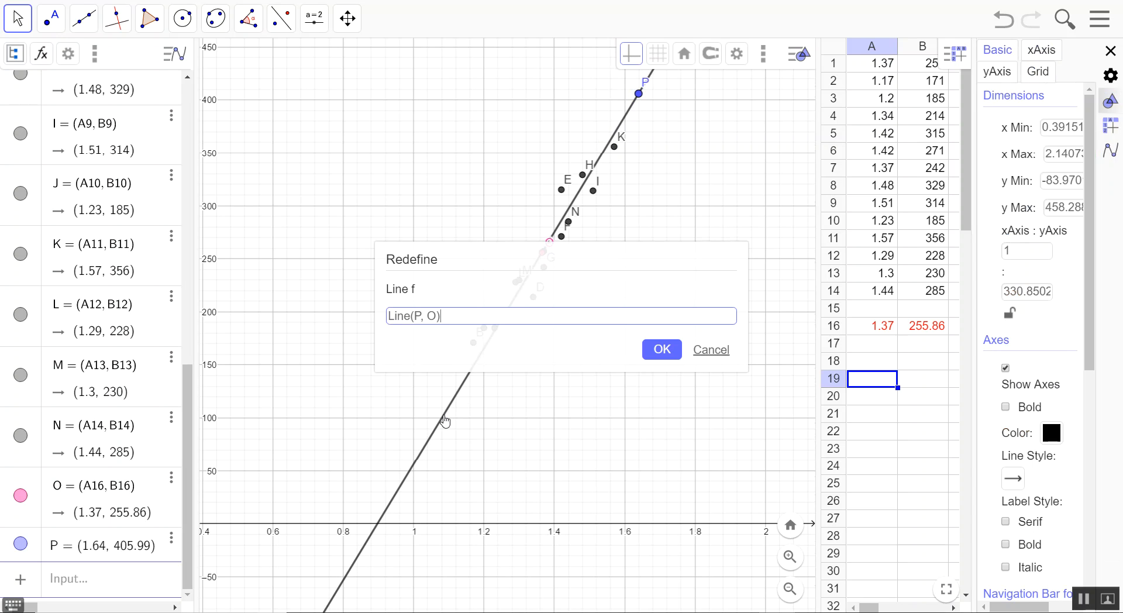
left_click(710, 350)
left_click(445, 419)
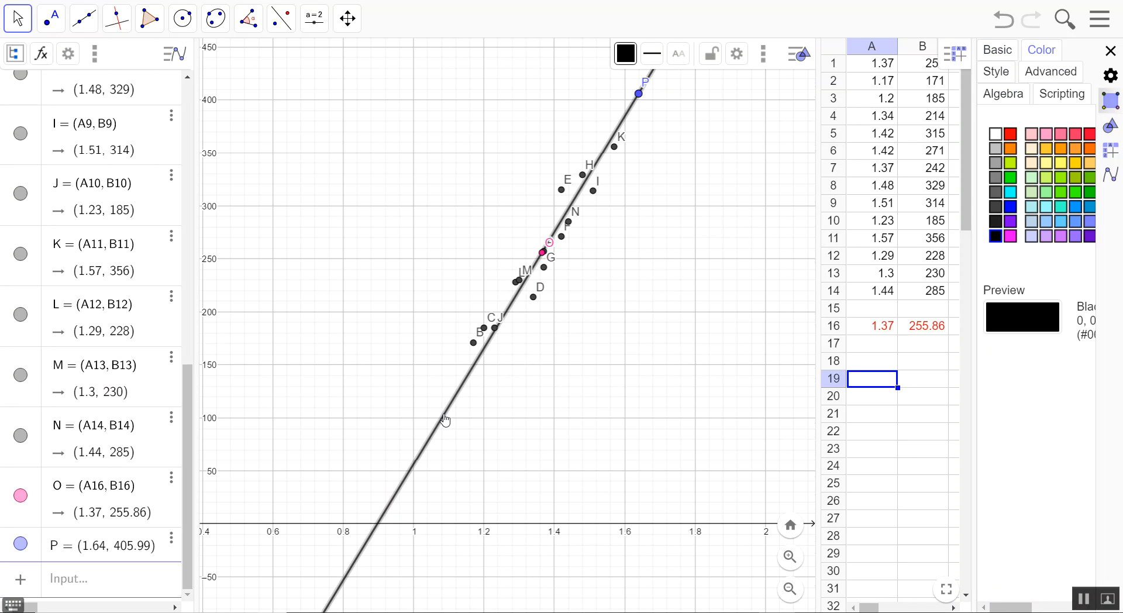
right_click(444, 420)
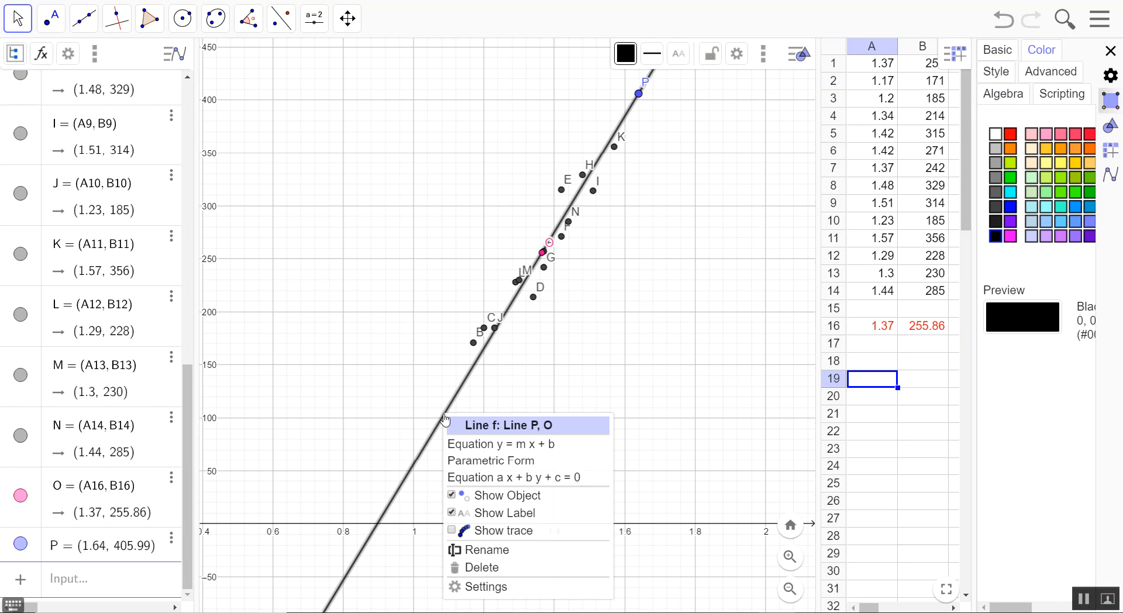
left_click(500, 455)
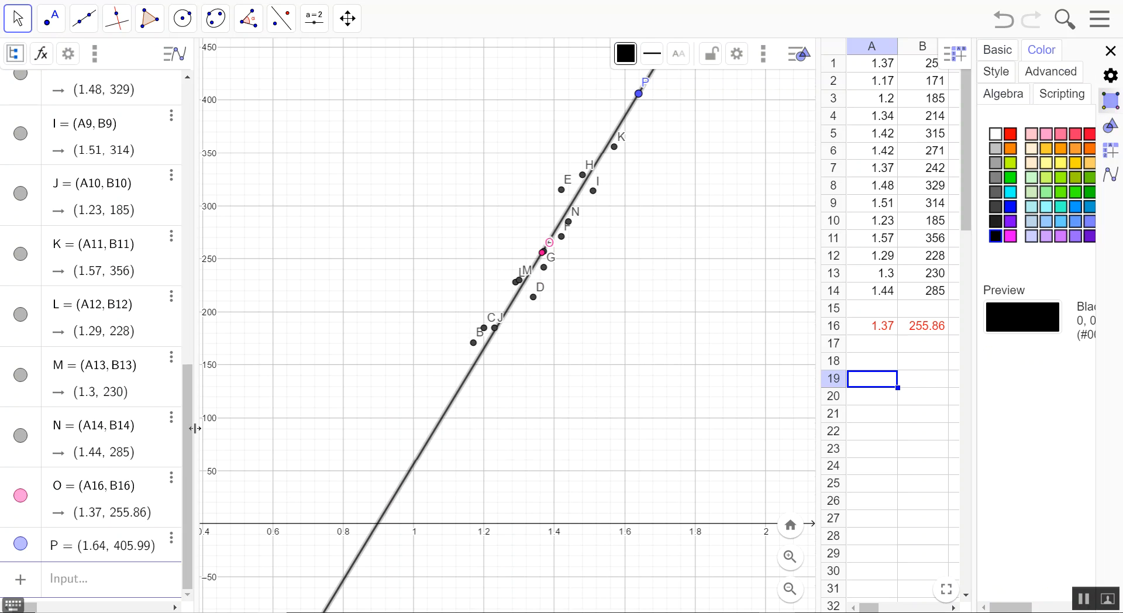
scroll(181, 440, "up", 1)
left_click_drag(181, 440, 189, 143)
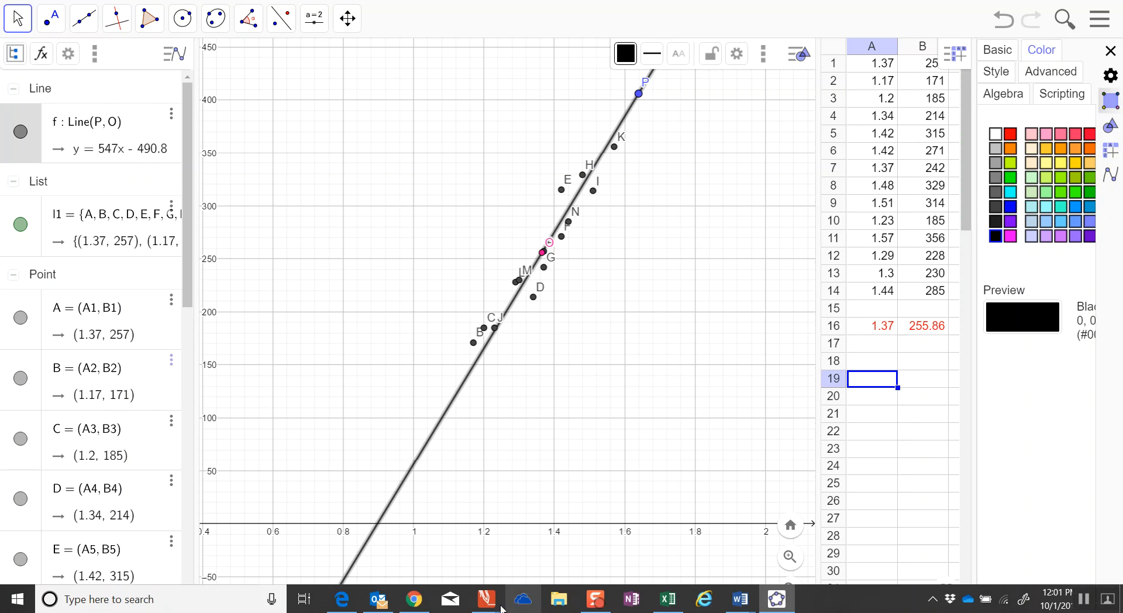
Switch to the blank Unnamed.pdf page and handwrite "y = 547x" near its upper edge.
mouse_move(496, 608)
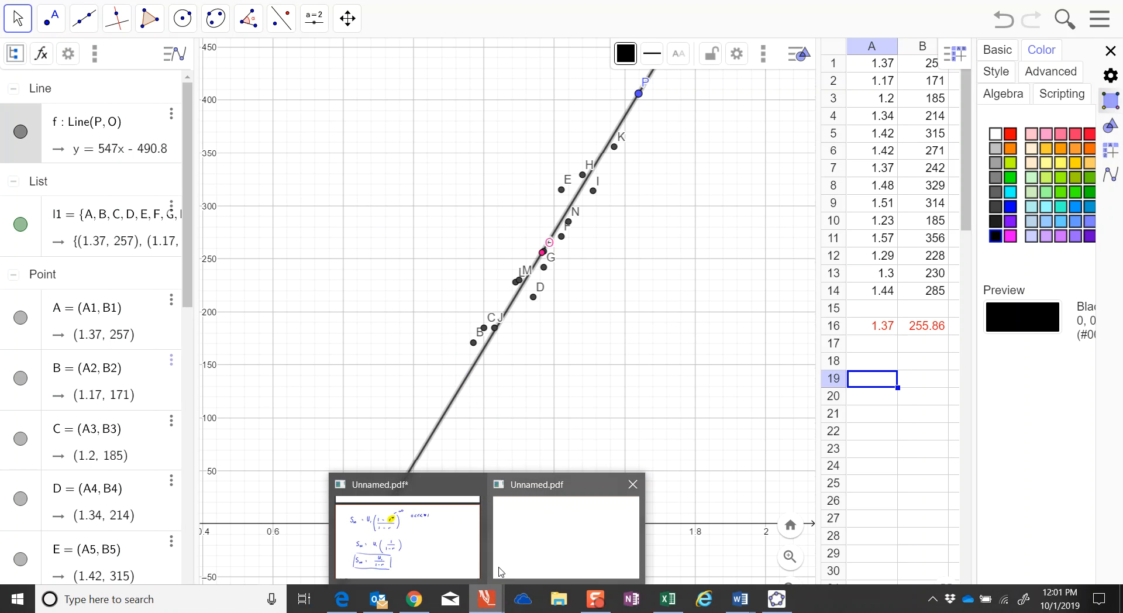
left_click(576, 517)
mouse_move(264, 152)
left_mouse_down()
mouse_move(264, 190)
mouse_move(301, 155)
left_mouse_up()
mouse_move(293, 162)
left_mouse_down()
mouse_move(334, 170)
mouse_move(321, 174)
mouse_move(350, 166)
left_mouse_up()
mouse_move(346, 153)
left_mouse_down()
mouse_move(345, 175)
mouse_move(386, 171)
left_mouse_up()
left_click_drag(383, 159, 390, 174)
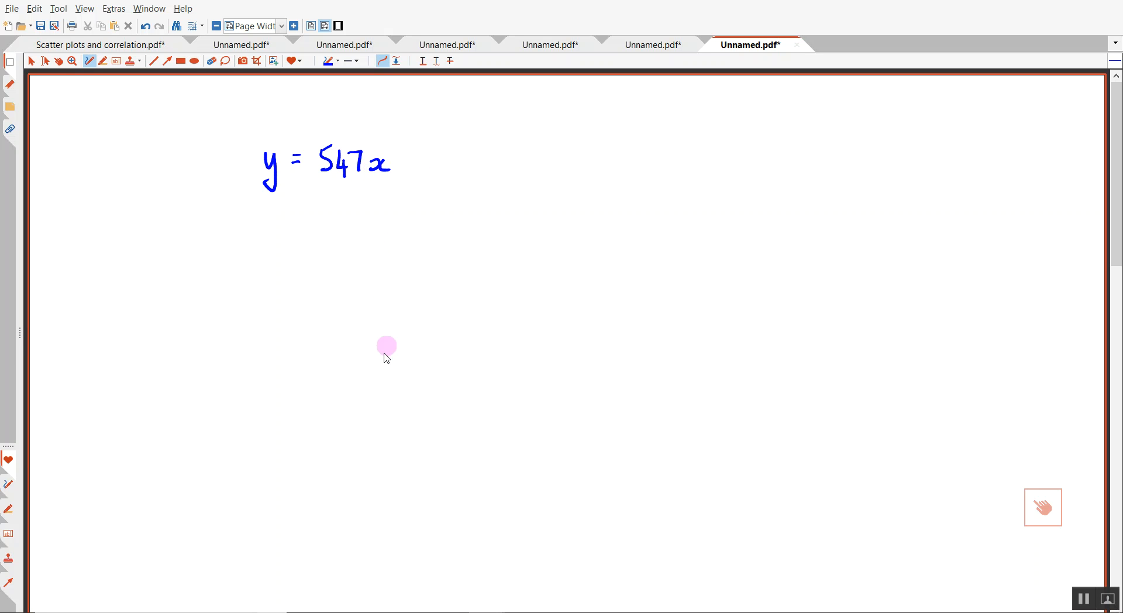
Check the line's equation in GeoGebra, then complete the handwritten equation with "- 490.8" and label it "Equation of the line".
mouse_move(441, 608)
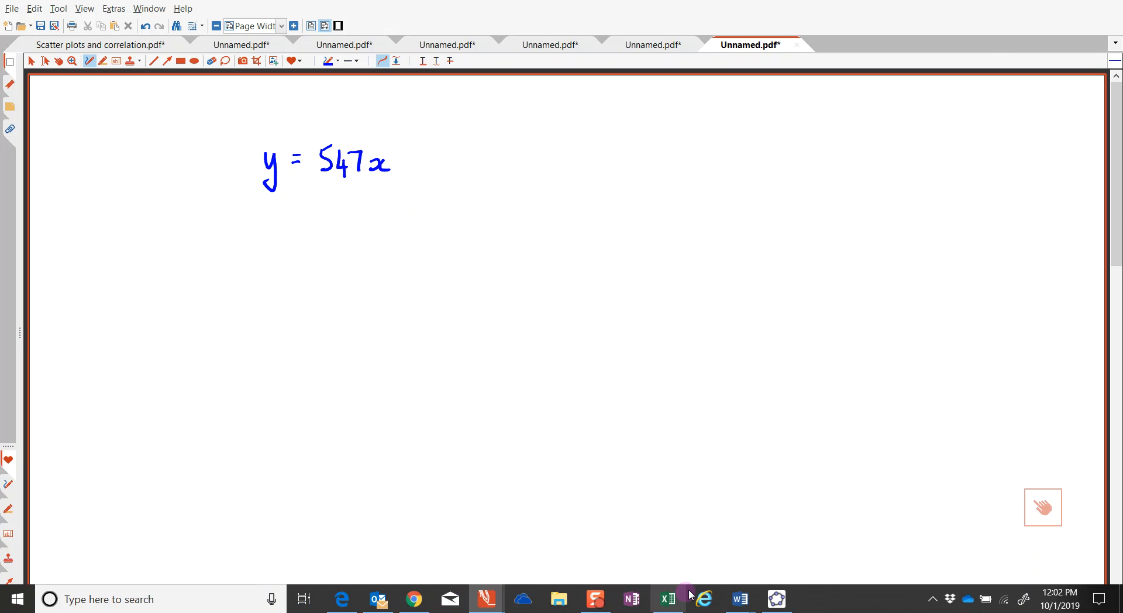
left_click(781, 605)
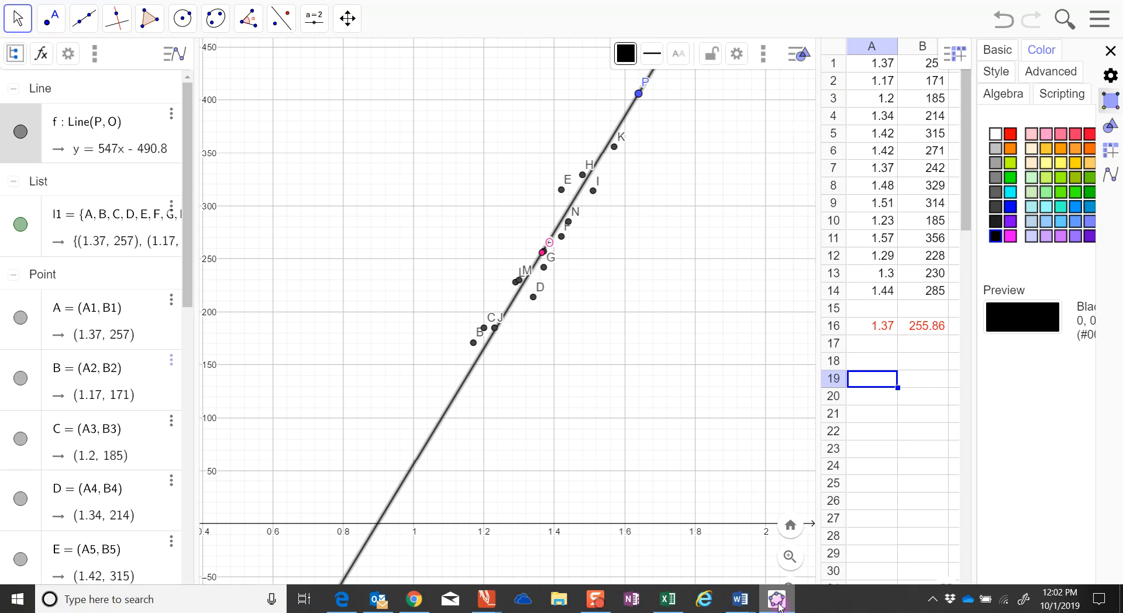
left_click(777, 606)
mouse_move(404, 167)
left_mouse_down()
mouse_move(445, 167)
mouse_move(458, 151)
mouse_move(499, 178)
mouse_move(505, 153)
left_mouse_up()
mouse_move(650, 151)
left_mouse_down()
mouse_move(644, 166)
mouse_move(659, 182)
mouse_move(694, 150)
mouse_move(710, 167)
mouse_move(744, 173)
mouse_move(768, 151)
mouse_move(807, 150)
mouse_move(822, 167)
mouse_move(912, 153)
mouse_move(884, 149)
left_mouse_up()
left_click(942, 168)
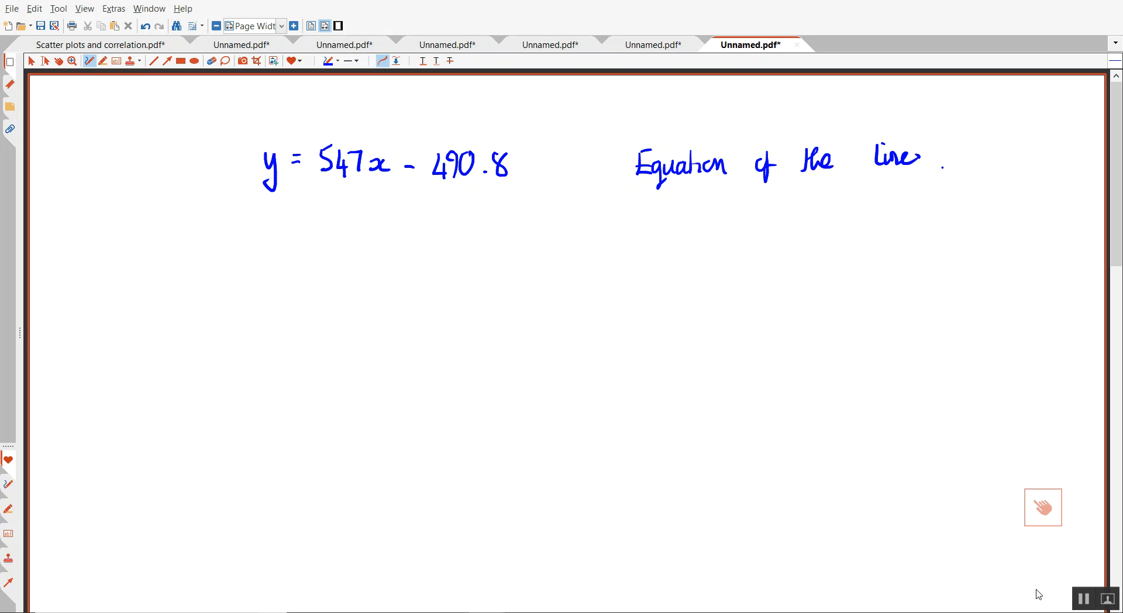
Review the plotted line in GeoGebra, then return to the PDF page and handwrite "weight = y" under the equation.
left_click(776, 598)
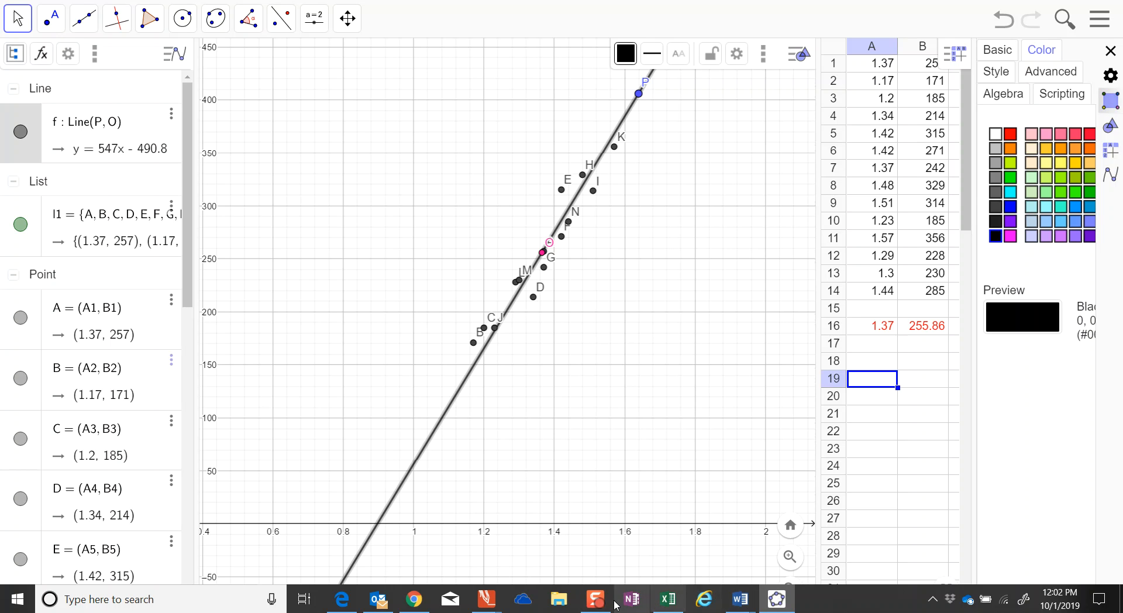
mouse_move(485, 607)
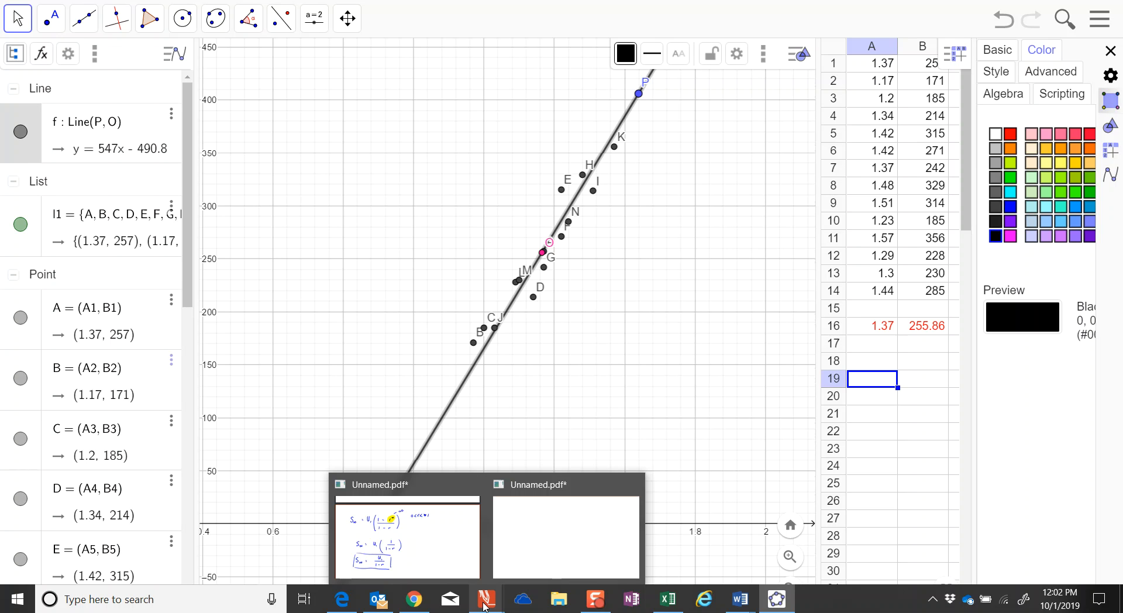
left_click(565, 520)
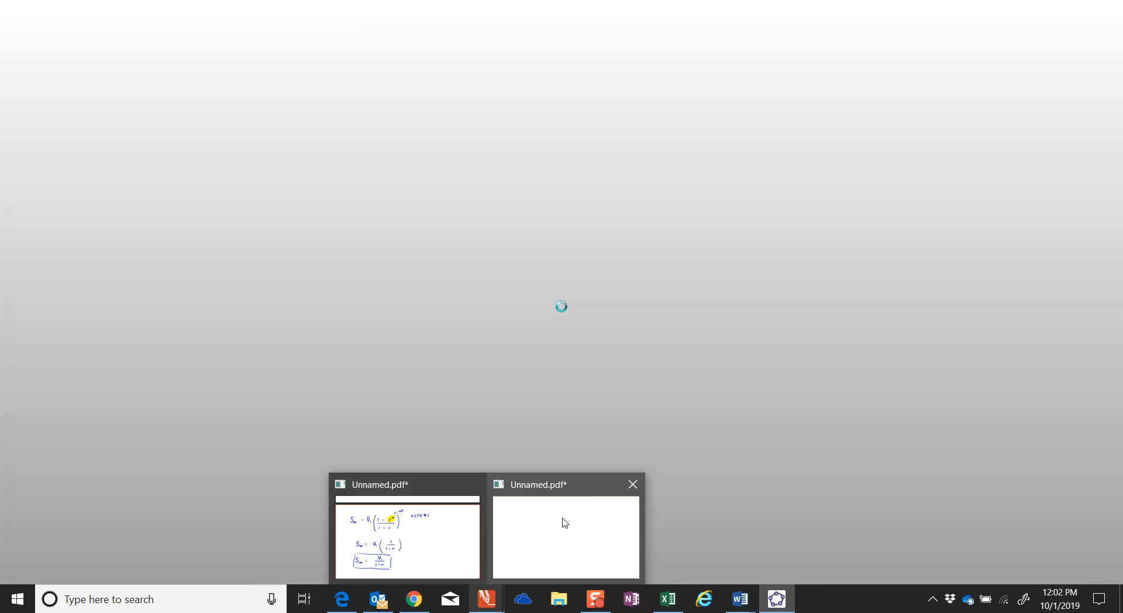
mouse_move(168, 273)
left_mouse_down()
mouse_move(197, 281)
mouse_move(217, 268)
mouse_move(281, 288)
left_mouse_up()
left_click_drag(271, 293, 299, 300)
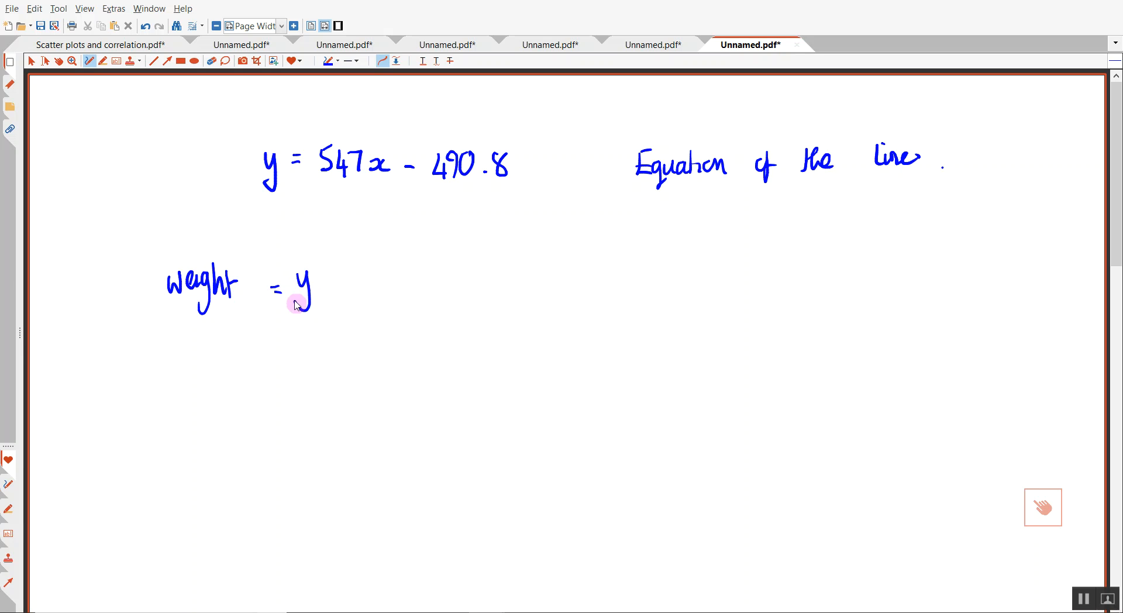
Handwrite "height = x = 1.38m" below the weight line.
mouse_move(170, 376)
left_mouse_down()
mouse_move(170, 343)
mouse_move(206, 401)
left_mouse_up()
left_click_drag(220, 344, 228, 380)
left_click_drag(235, 346, 236, 380)
left_click_drag(229, 365, 268, 370)
left_click_drag(261, 375, 346, 370)
left_click_drag(335, 379, 449, 383)
left_click(395, 383)
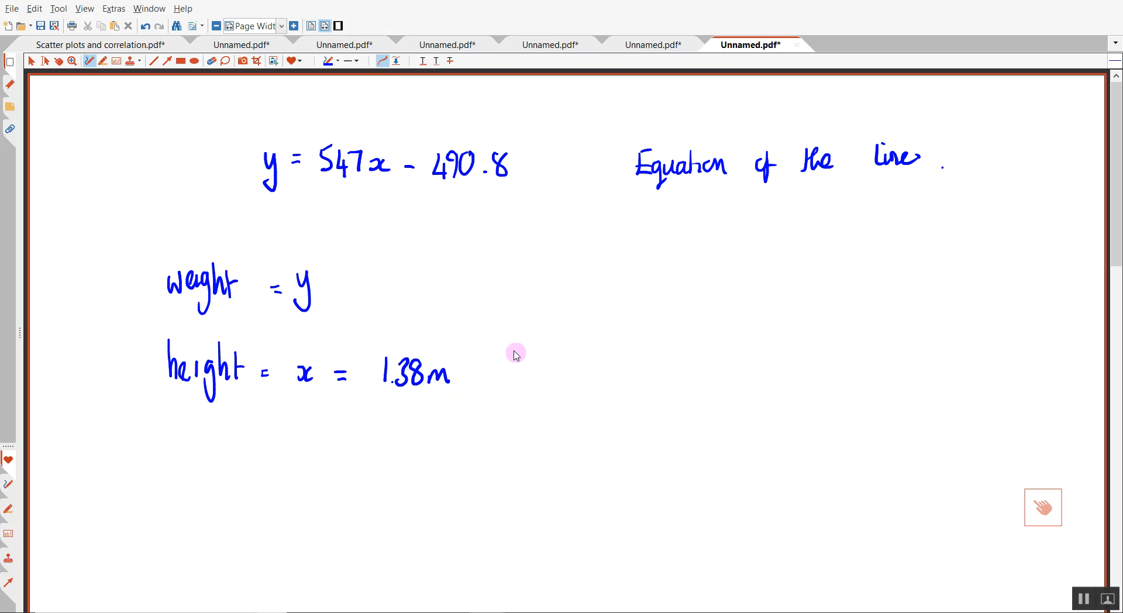
Handwrite the heading "prediction" beside the variables, consult the graph in GeoGebra, and underline "x = 1.38m" on the PDF page.
mouse_move(575, 305)
left_mouse_down()
mouse_move(573, 326)
mouse_move(626, 310)
mouse_move(637, 292)
mouse_move(680, 315)
left_mouse_up()
mouse_move(652, 611)
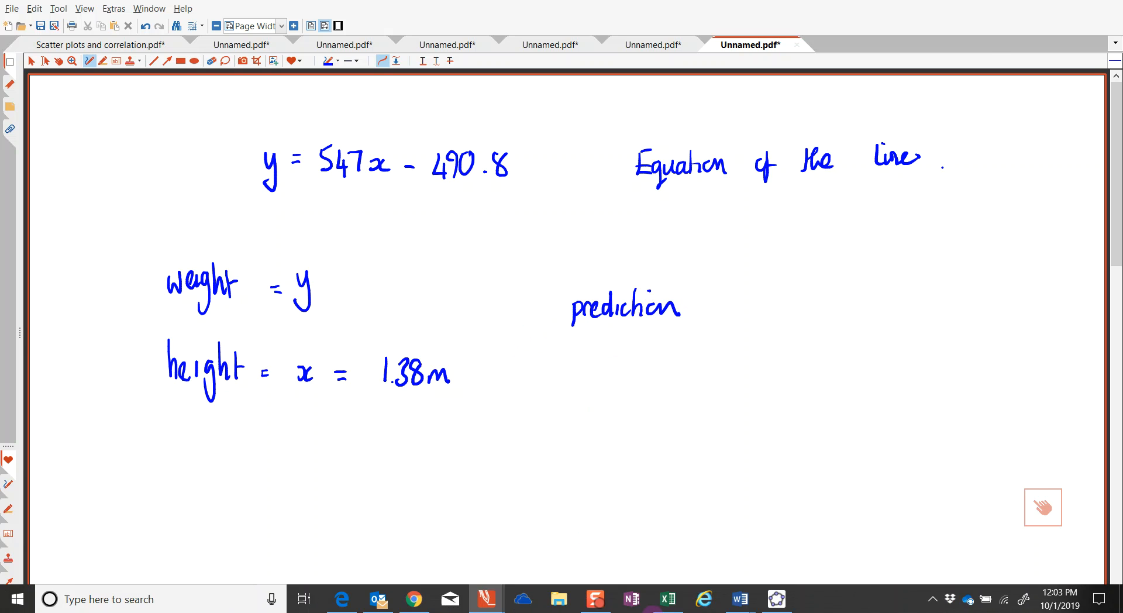
left_click(777, 598)
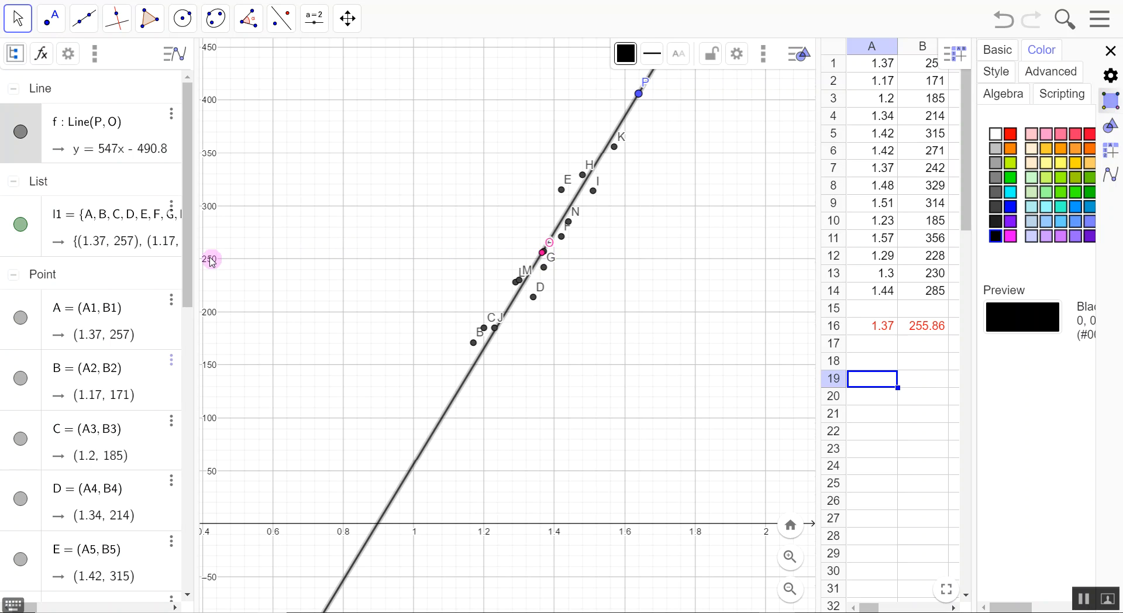
mouse_move(490, 612)
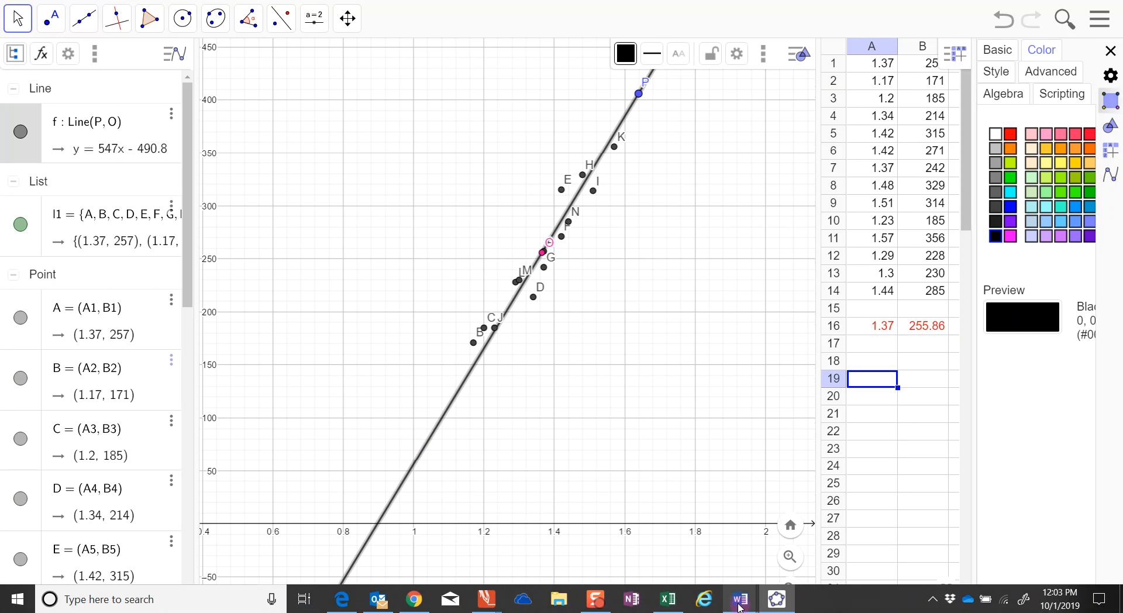
left_click(608, 543)
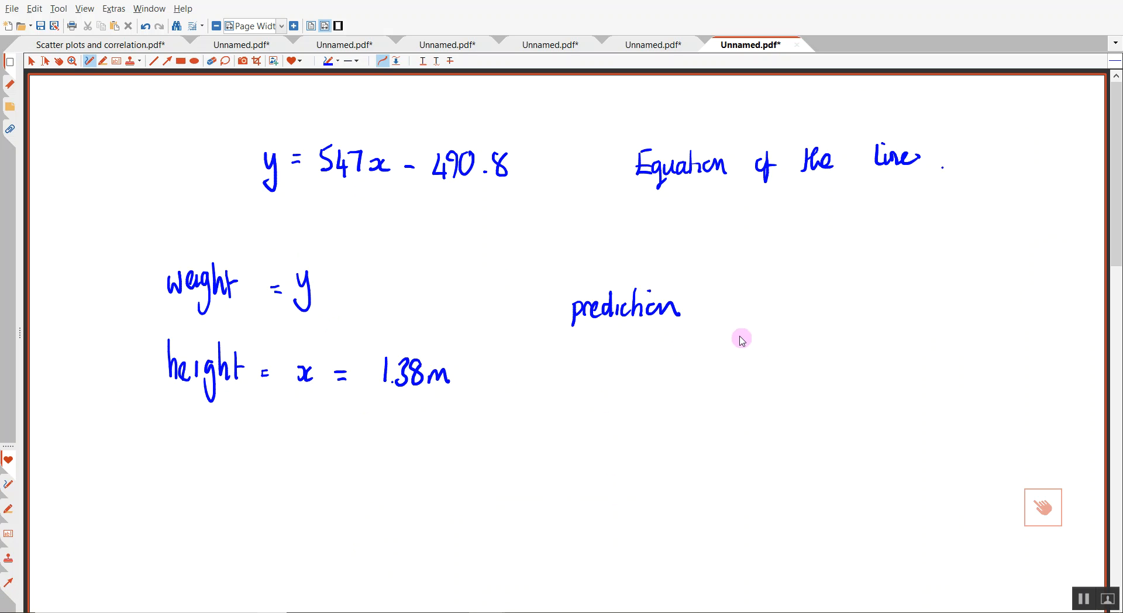
left_click_drag(287, 401, 446, 401)
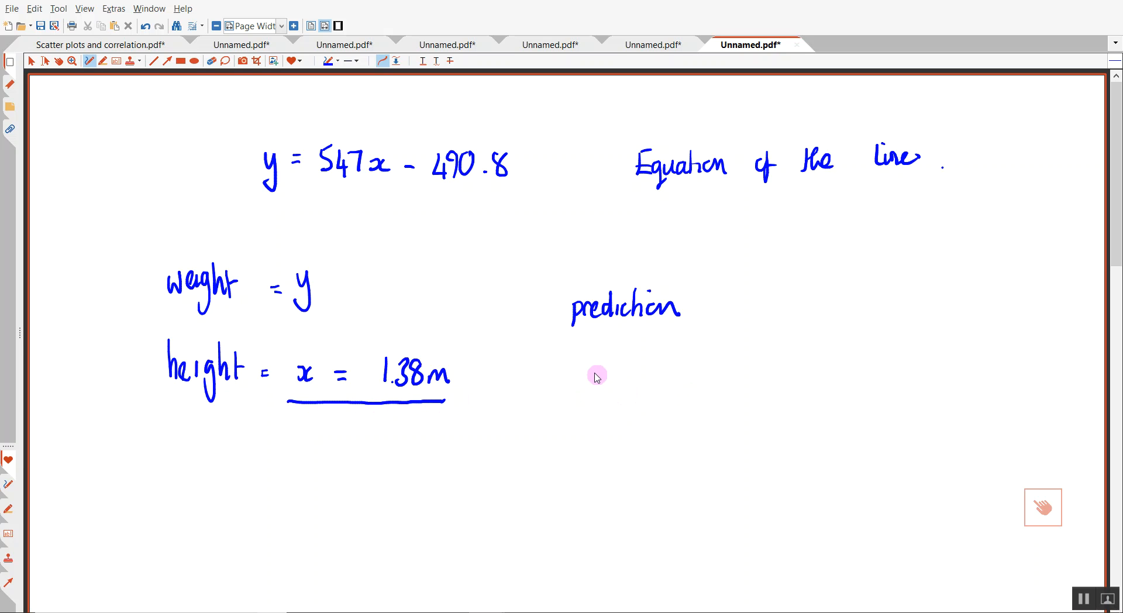
Handwrite the calculation "weight = 547 × 1.38 - 490.8" under the prediction heading, with "(y)" below the word weight.
mouse_move(594, 369)
left_mouse_down()
mouse_move(620, 404)
mouse_move(650, 366)
left_mouse_up()
mouse_move(611, 436)
left_mouse_down()
mouse_move(614, 451)
mouse_move(602, 450)
mouse_move(631, 455)
left_mouse_up()
left_click_drag(663, 372, 672, 371)
mouse_move(663, 379)
left_mouse_down()
mouse_move(730, 375)
mouse_move(726, 386)
left_mouse_up()
mouse_move(731, 364)
left_mouse_down()
mouse_move(744, 362)
mouse_move(738, 384)
left_mouse_up()
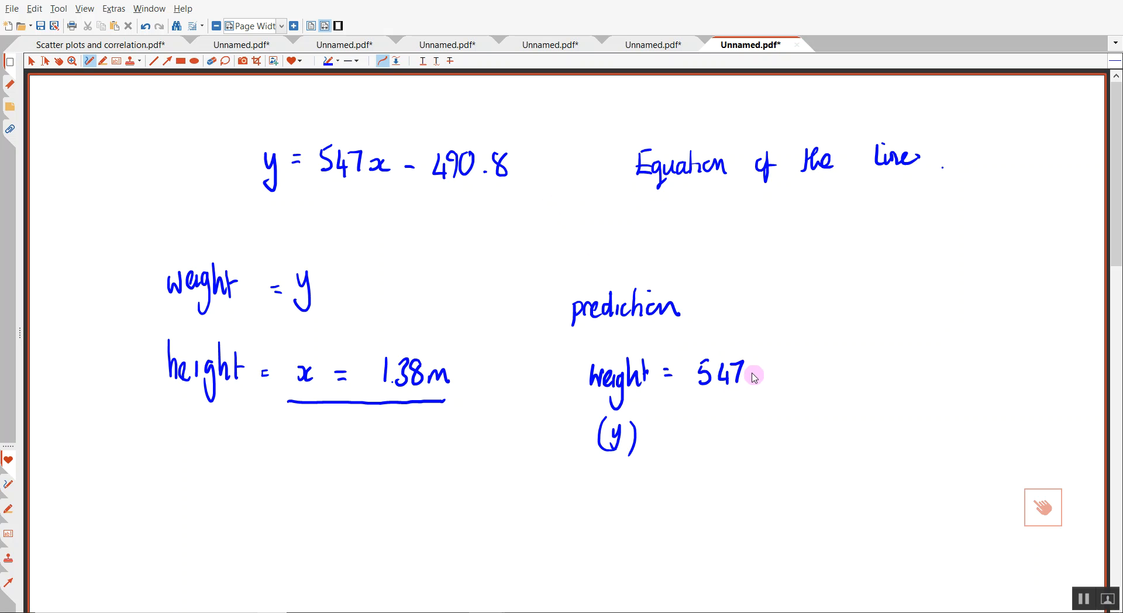
left_click_drag(758, 374, 761, 383)
left_click_drag(760, 362, 747, 383)
left_click_drag(776, 362, 773, 384)
left_click(784, 383)
left_click_drag(789, 364, 791, 383)
left_click_drag(814, 362, 916, 390)
mouse_move(934, 369)
left_mouse_down()
mouse_move(955, 380)
mouse_move(959, 366)
left_mouse_up()
left_click(943, 389)
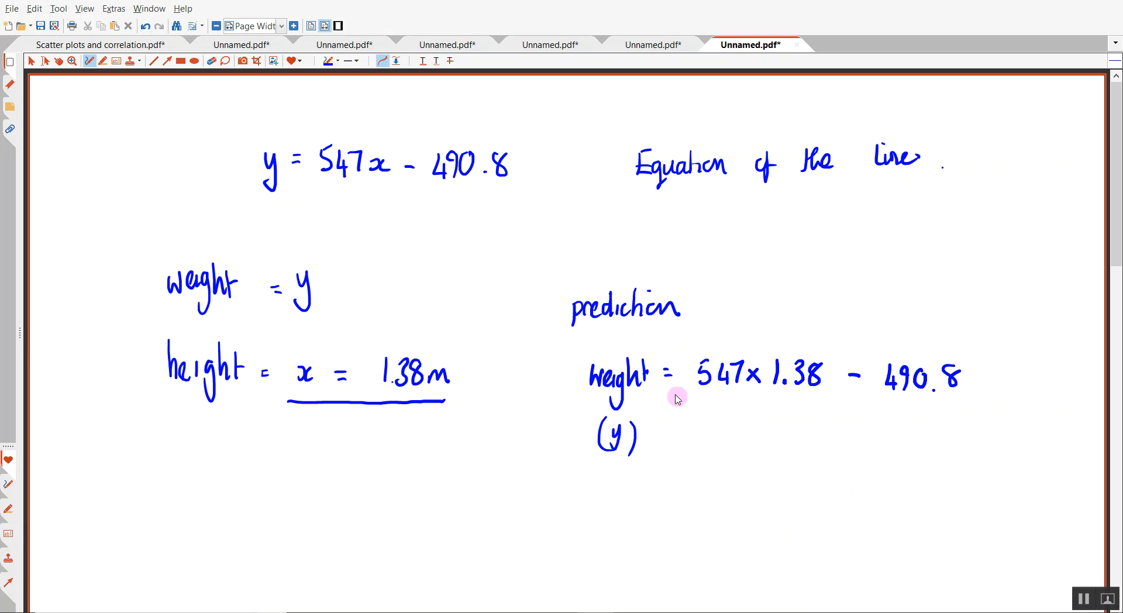
Handwrite the result "= 264.06 kg" beneath the prediction calculation.
left_click_drag(660, 443, 669, 444)
left_click_drag(708, 435, 732, 455)
mouse_move(738, 430)
left_mouse_down()
mouse_move(740, 444)
mouse_move(763, 447)
mouse_move(760, 459)
mouse_move(797, 436)
left_mouse_up()
left_click(772, 455)
left_click_drag(812, 433, 802, 452)
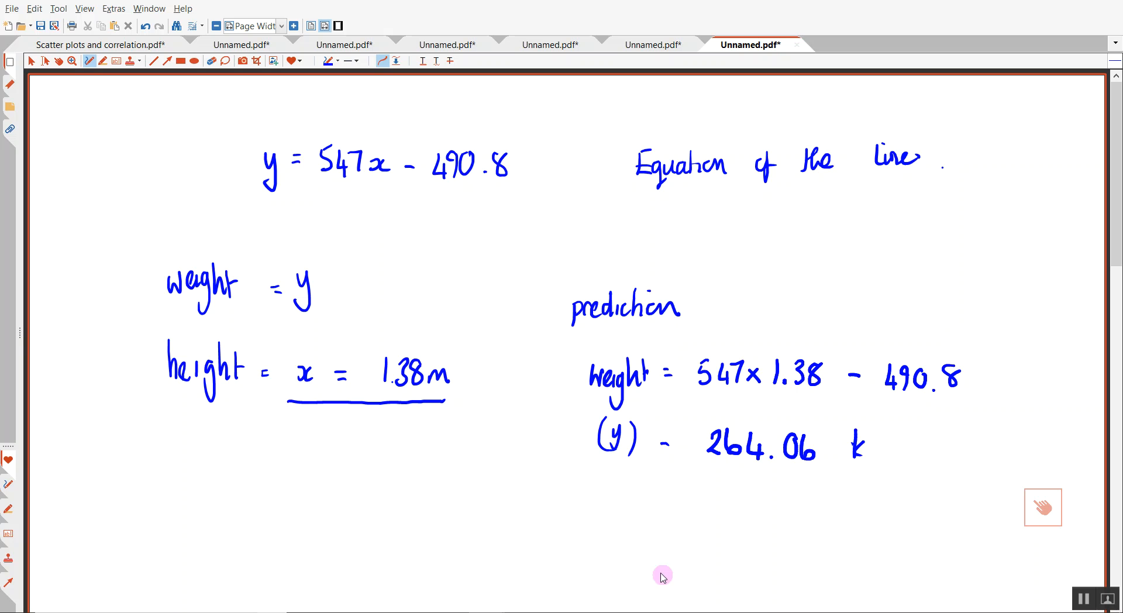
Switch to GeoGebra, compare the prediction notes with the graph, and deselect line f.
mouse_move(731, 608)
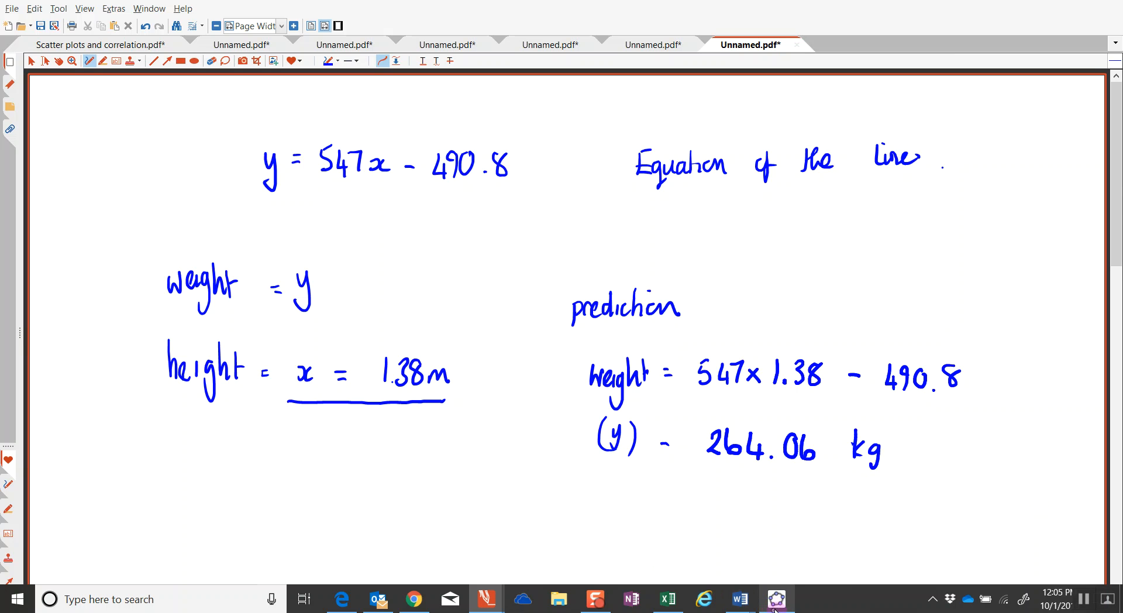
left_click(775, 599)
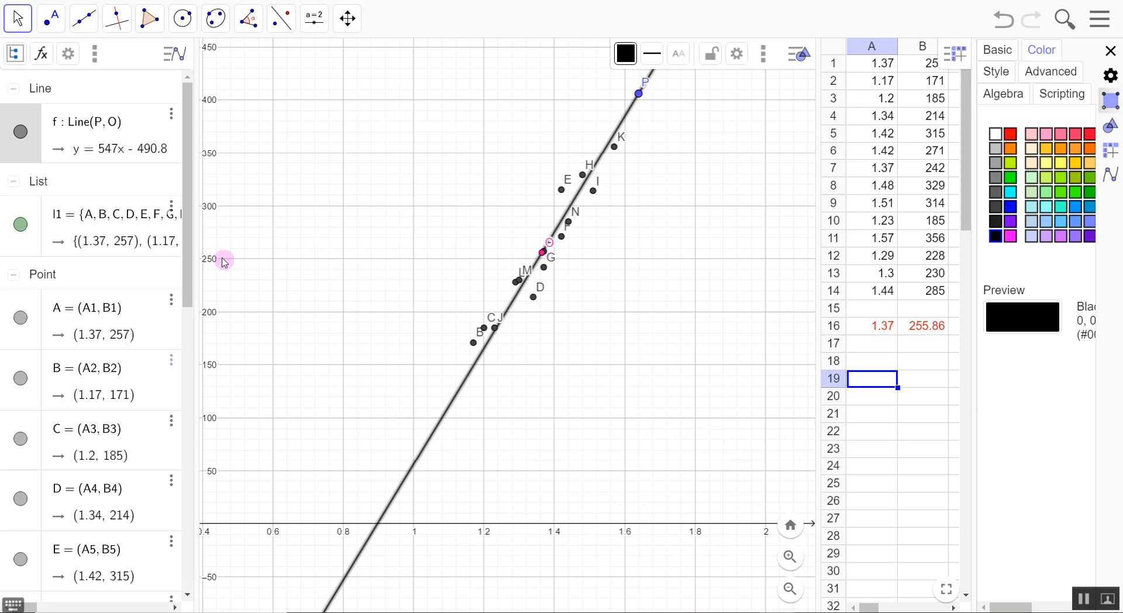
mouse_move(655, 609)
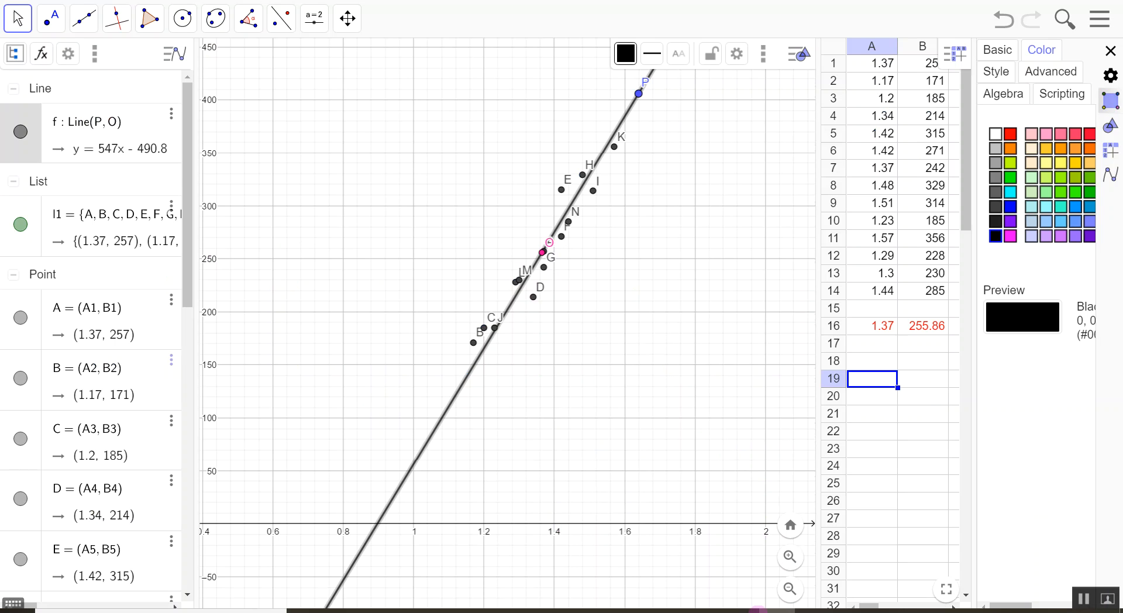
mouse_move(487, 598)
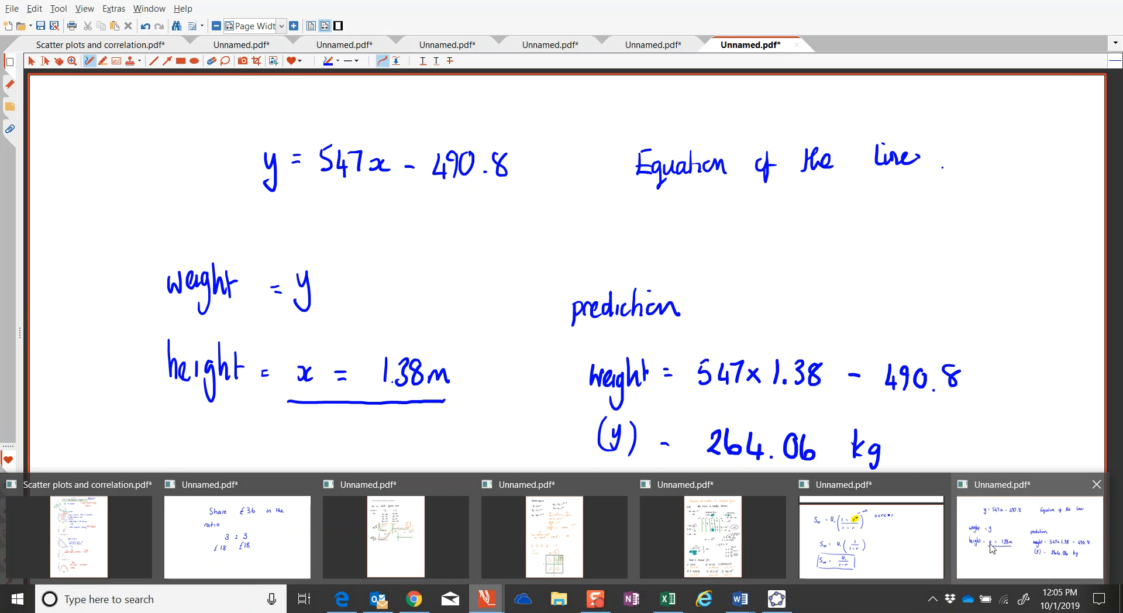
left_click(982, 543)
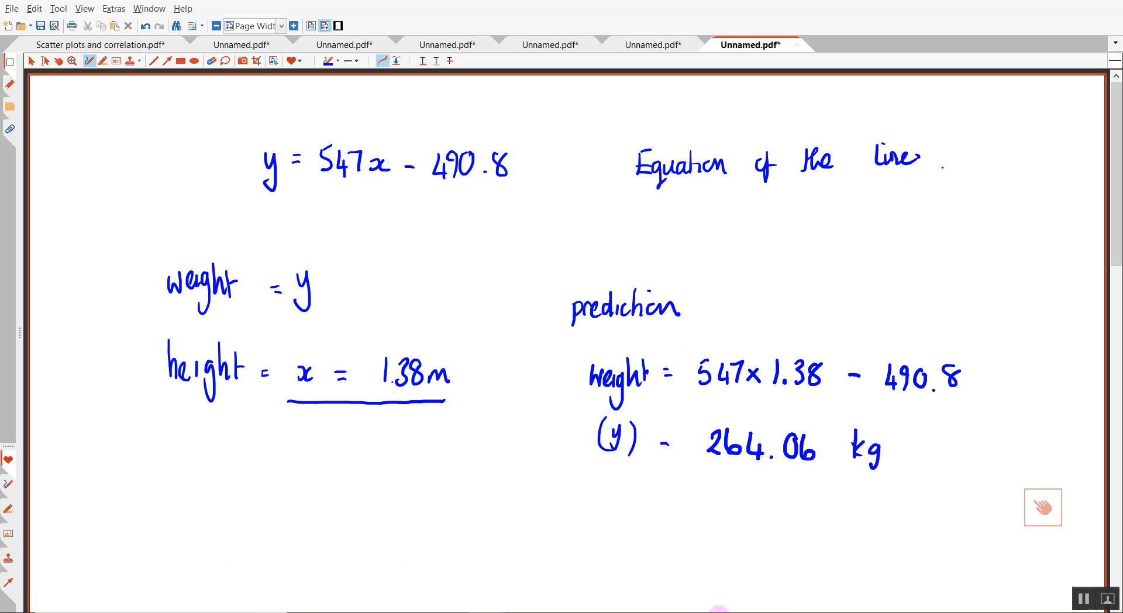
left_click(718, 612)
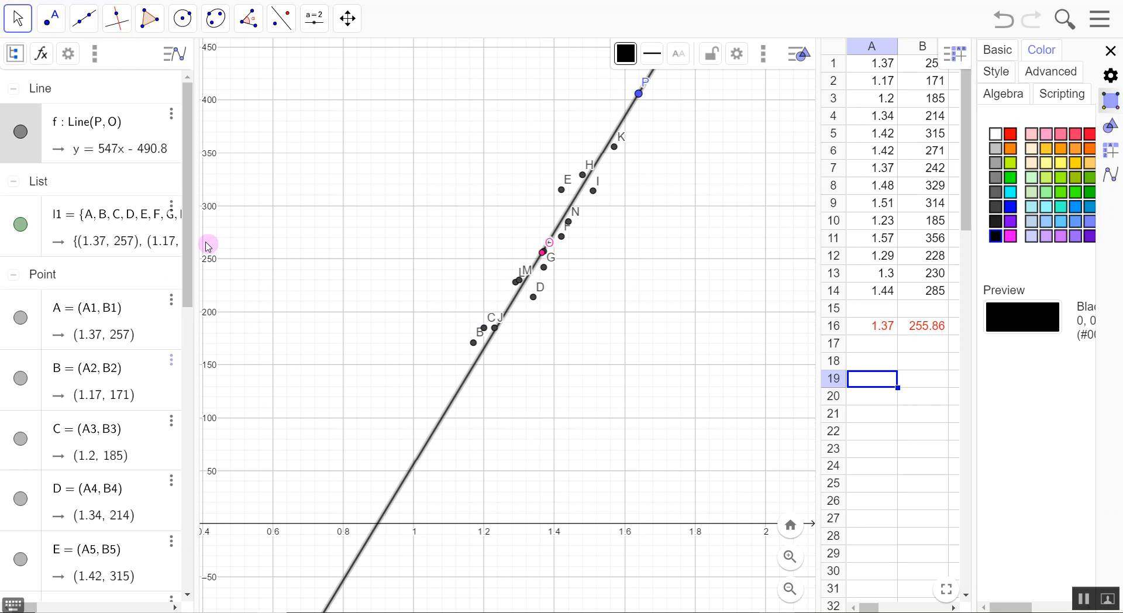
left_click(210, 248)
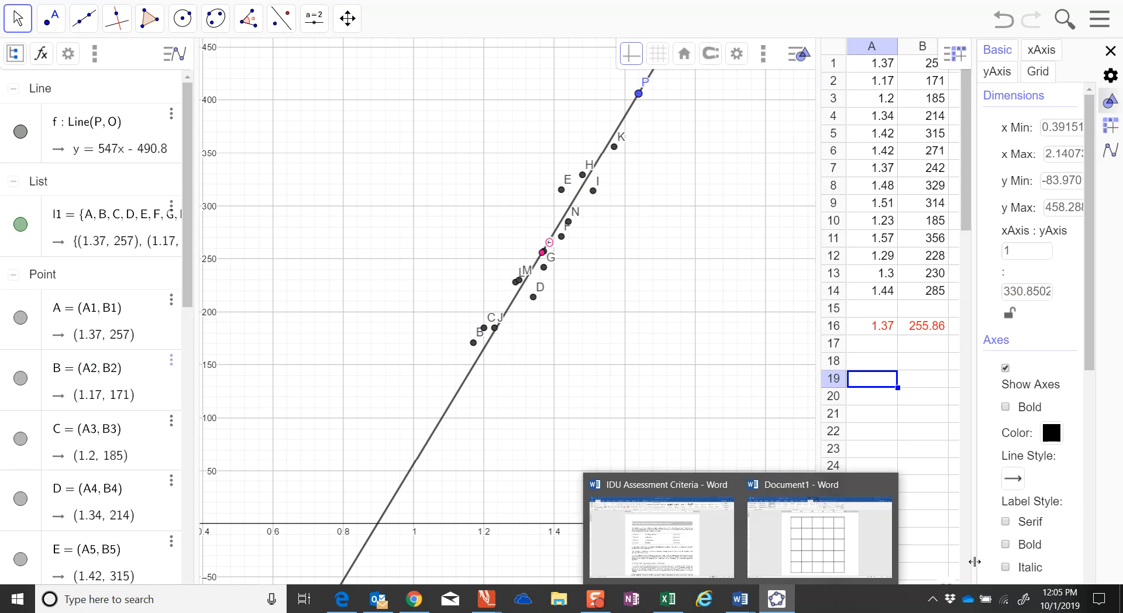
Capture a screenshot of the scatter plot and fitted line with the screen-capture tool.
right_click(941, 609)
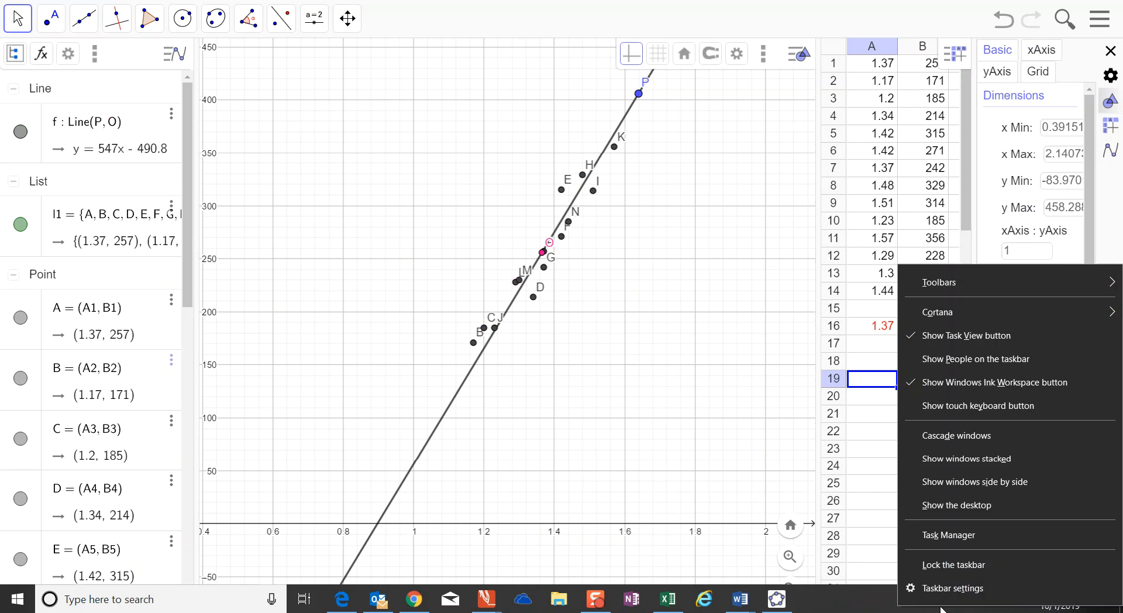
left_click(885, 606)
left_click(932, 598)
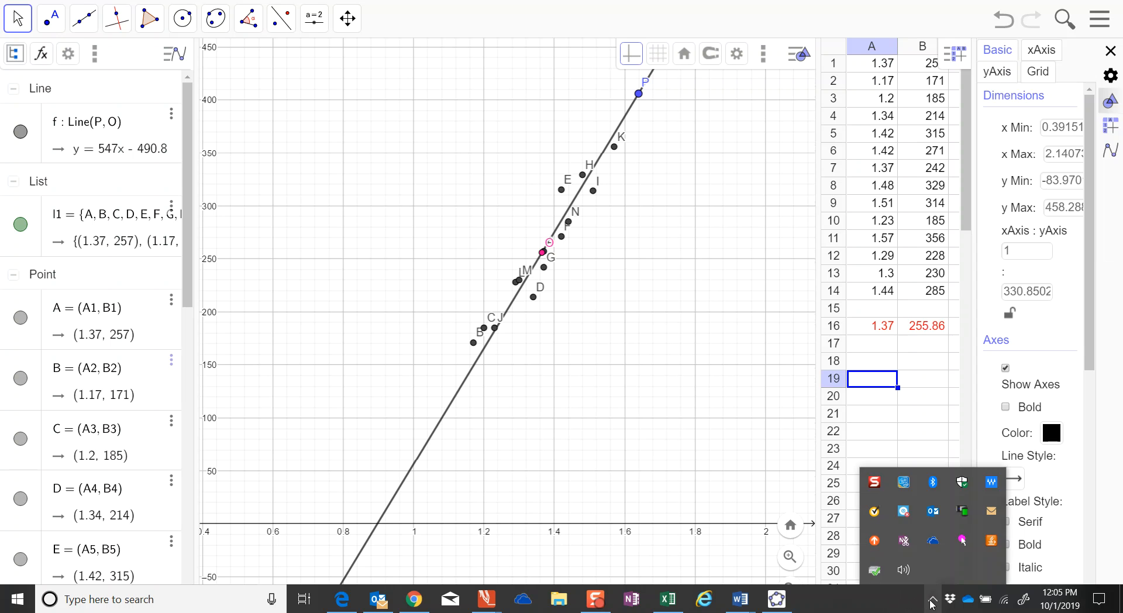
right_click(904, 545)
key("Escape")
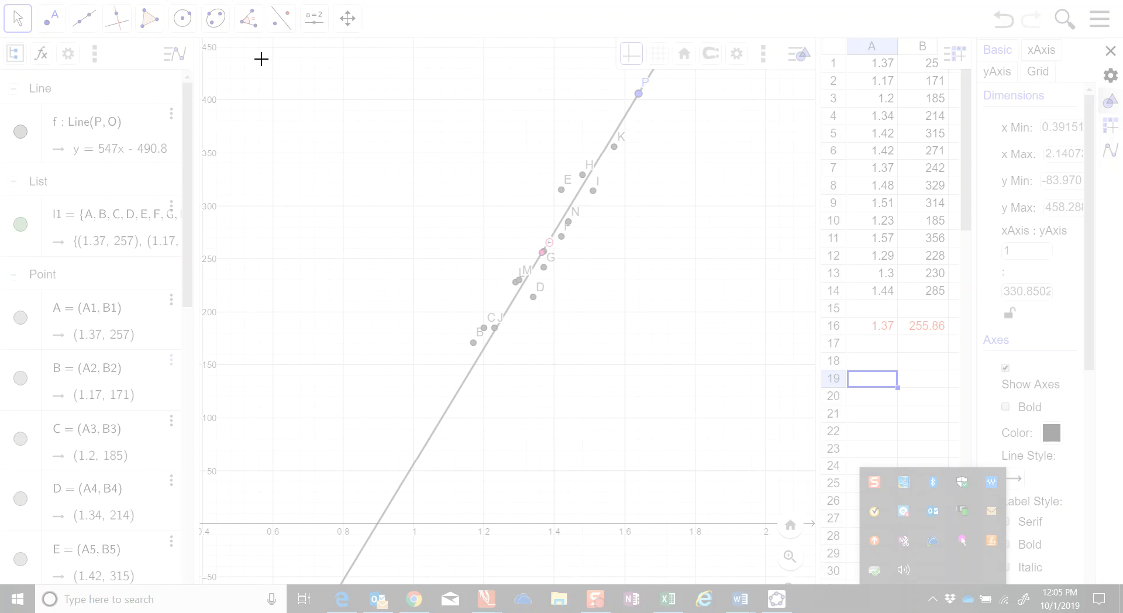
left_click_drag(262, 59, 766, 549)
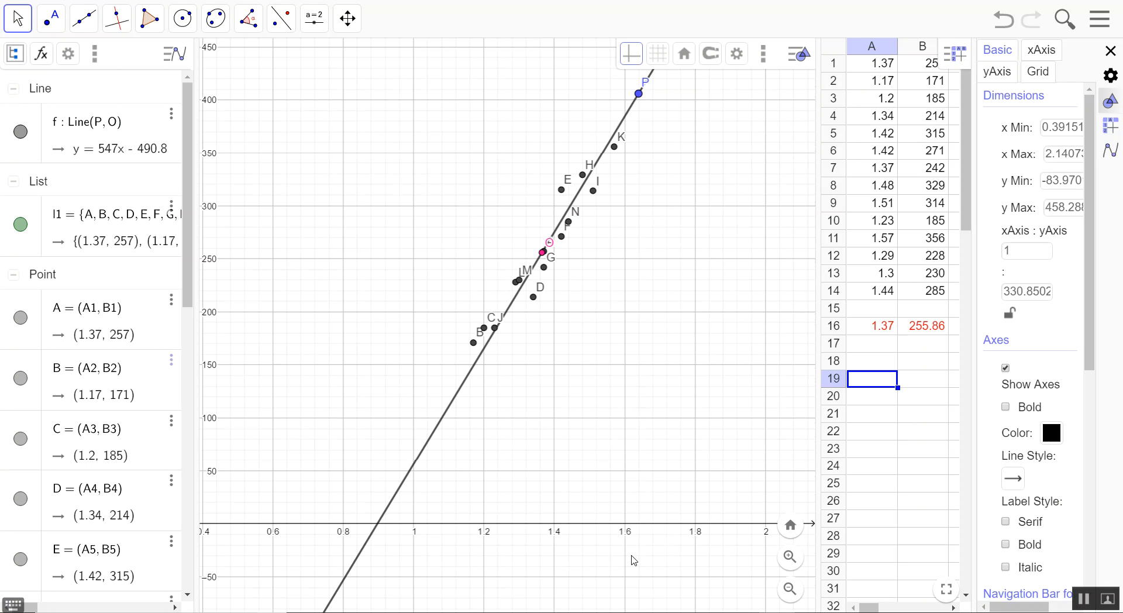
Paste the graph screenshot below the prediction on the PDF page, move it just under the result, and reduce the zoom to 150 %.
mouse_move(478, 602)
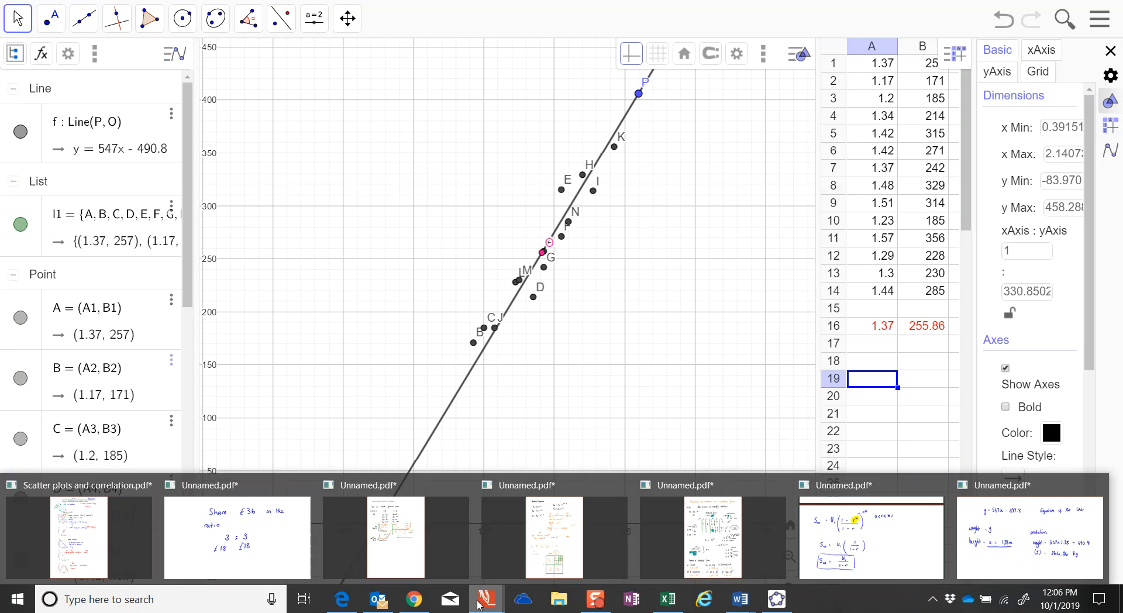
left_click(961, 532)
scroll(514, 456, "down", 5)
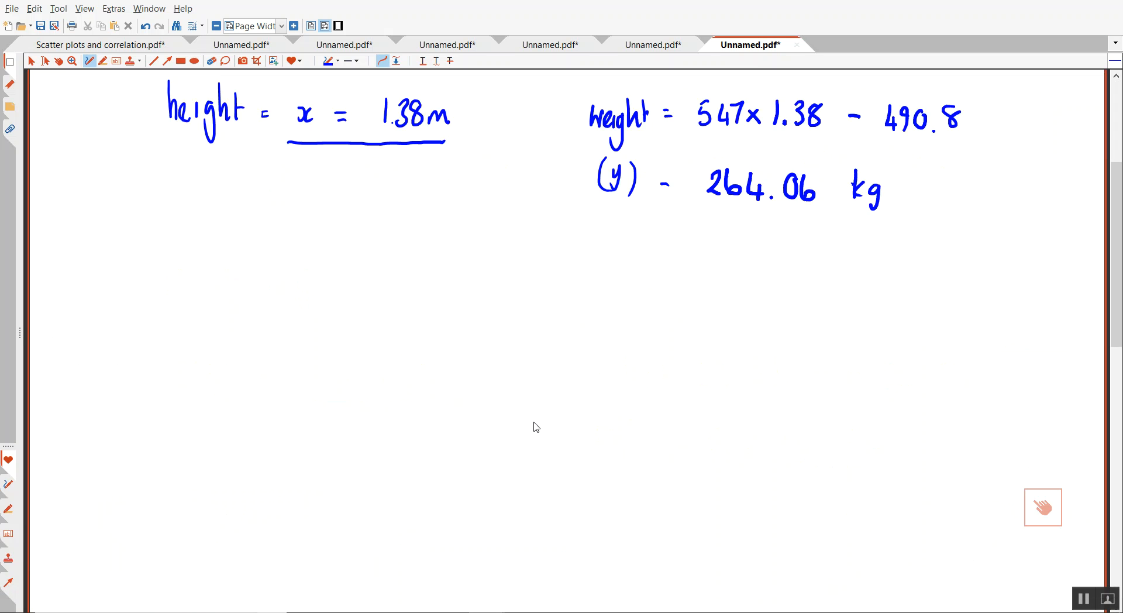
scroll(537, 427, "down", 3)
right_click(254, 201)
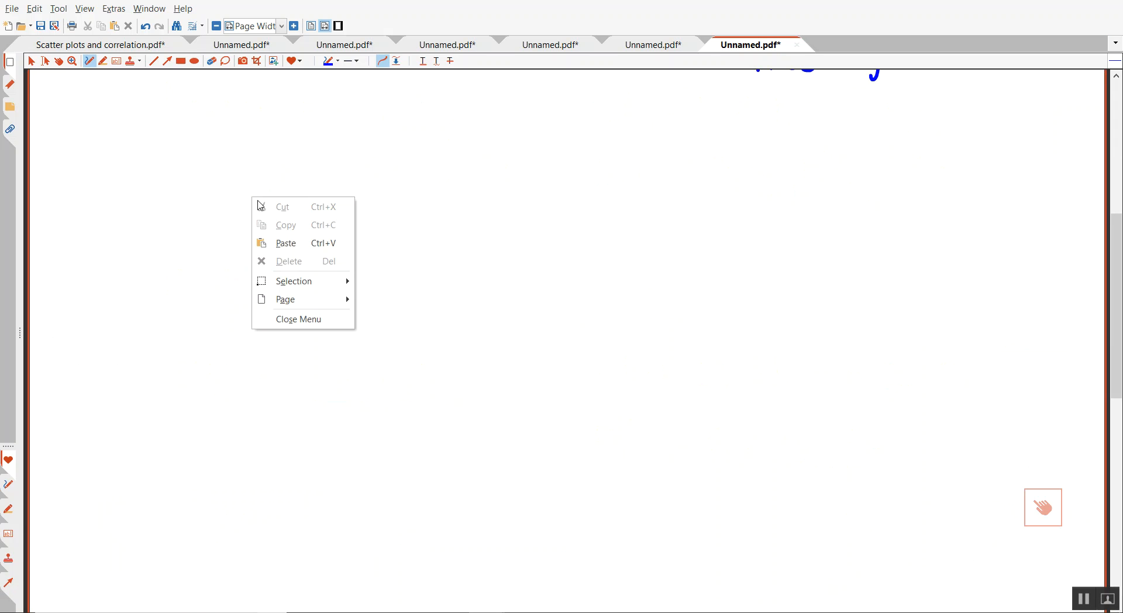
left_click(298, 241)
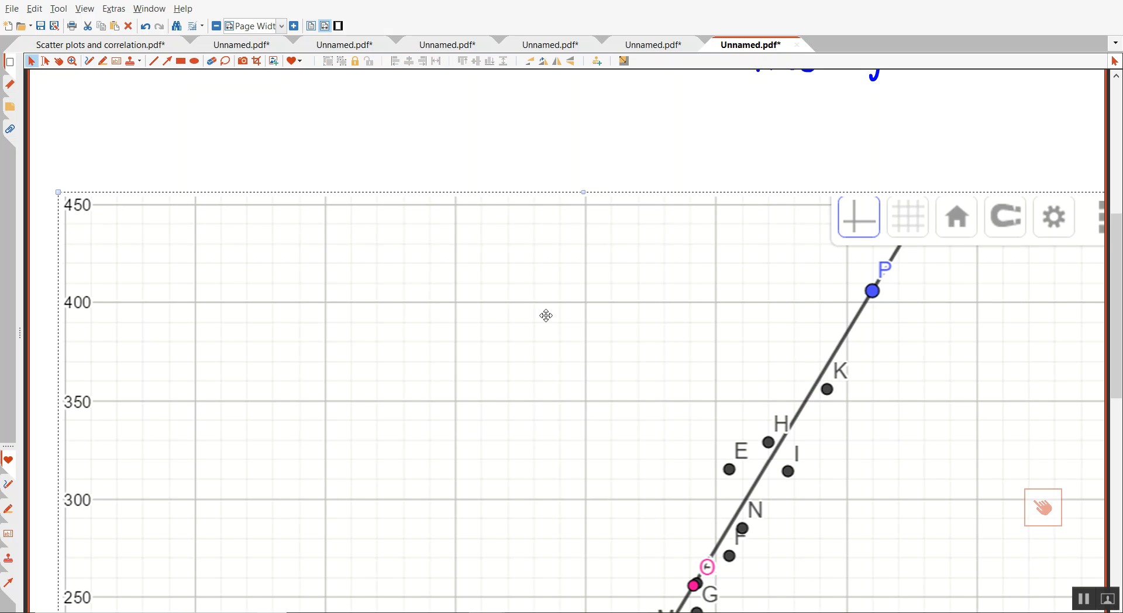
left_click_drag(940, 454, 925, 346)
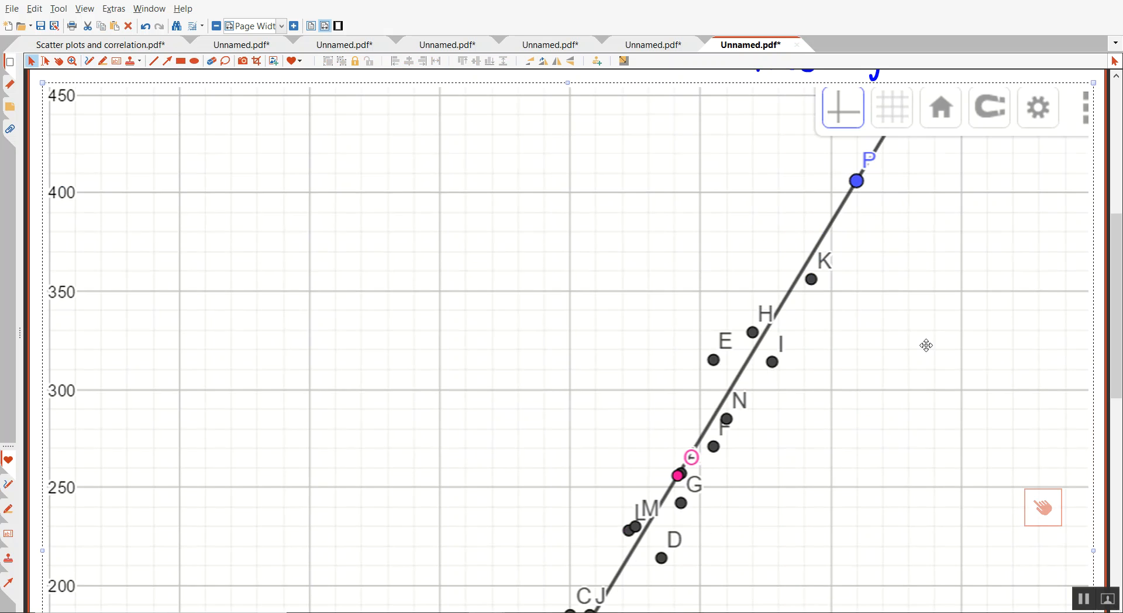
left_click(219, 28)
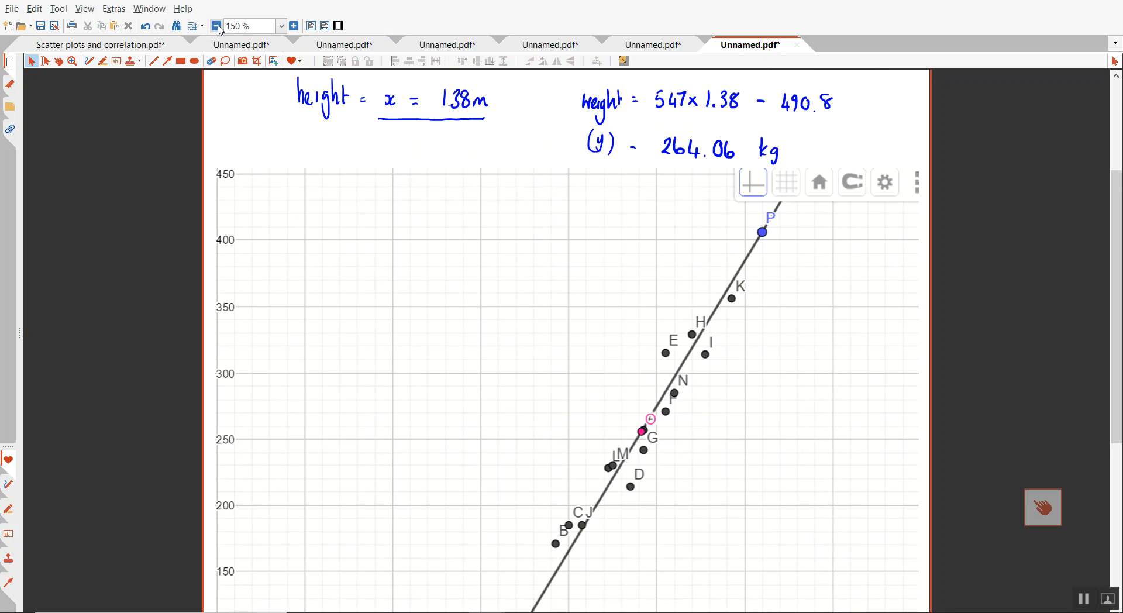
Draw green straight lines from about 1.38 on the x-axis up to the fitted line and across to the y-axis.
left_click_drag(1116, 272, 1117, 378)
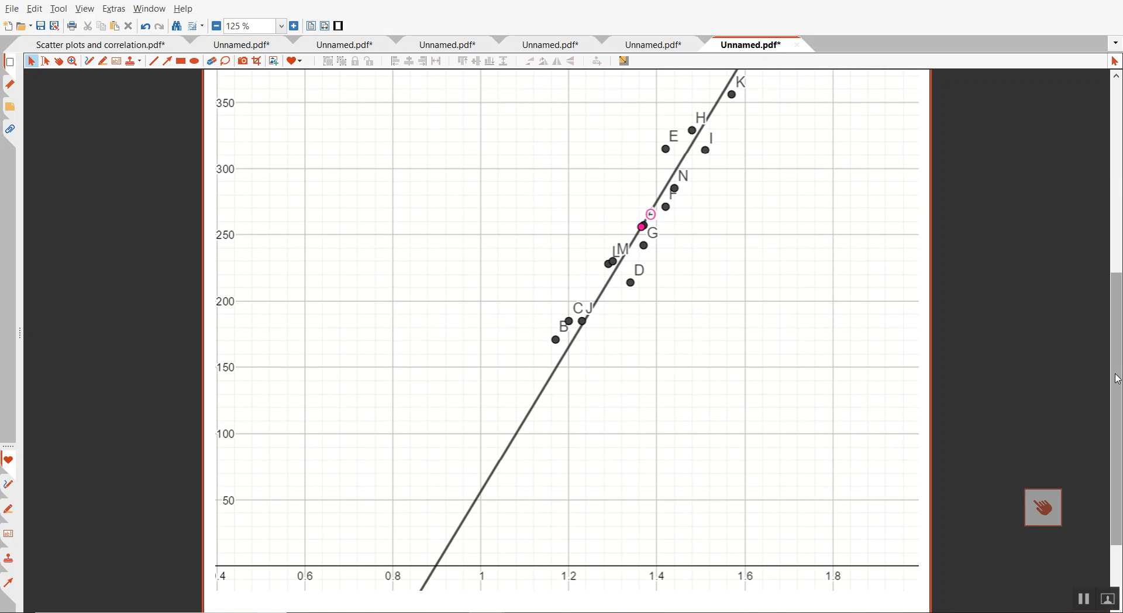
left_click(154, 61)
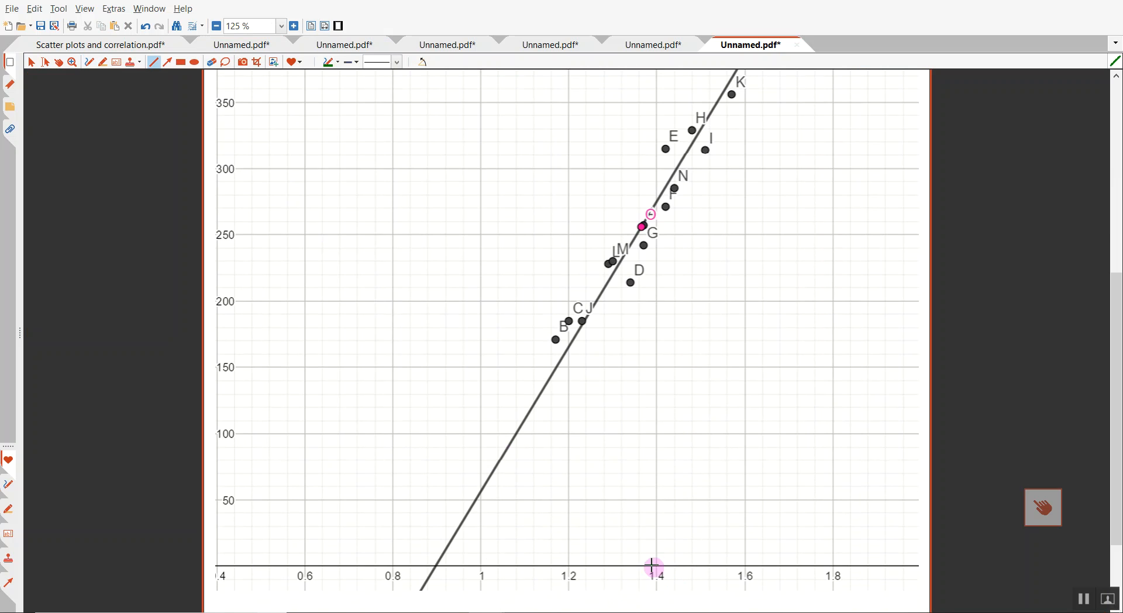
mouse_move(649, 564)
left_mouse_down()
mouse_move(606, 309)
mouse_move(649, 220)
mouse_move(219, 218)
left_mouse_up()
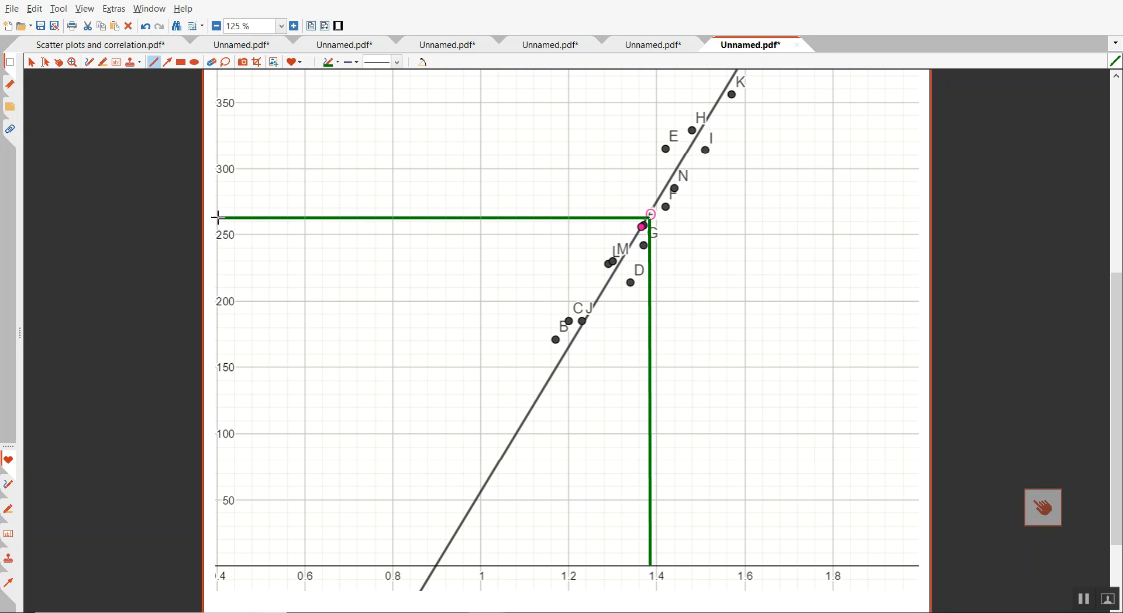
Handwrite "?" and "264 kg" by the horizontal green line, and add "Reliability" and "strong correlation" with a smiley beside the plot.
left_click(91, 64)
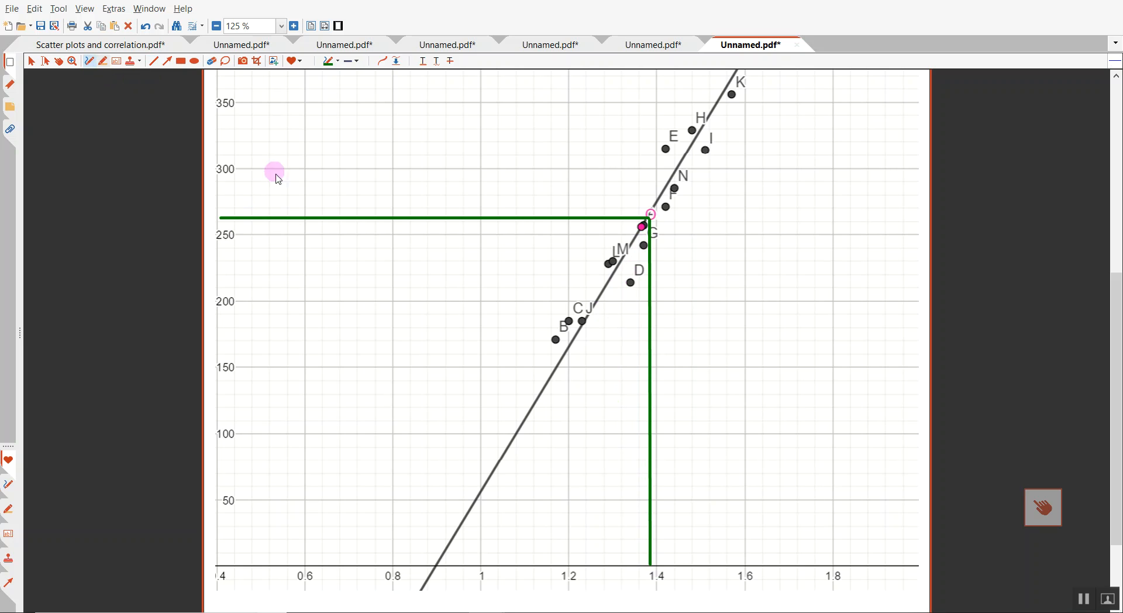
mouse_move(212, 206)
left_mouse_down()
mouse_move(223, 216)
mouse_move(270, 206)
left_mouse_up()
mouse_move(286, 178)
left_mouse_down()
mouse_move(296, 186)
mouse_move(315, 165)
left_mouse_up()
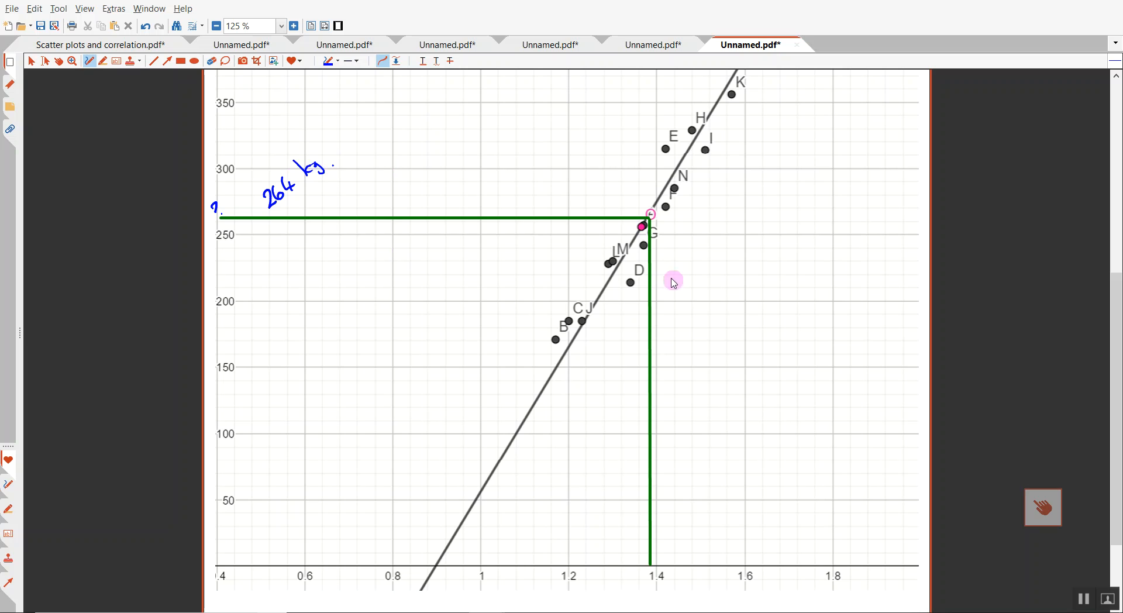
mouse_move(742, 202)
left_mouse_down()
mouse_move(739, 216)
mouse_move(819, 211)
mouse_move(819, 191)
left_mouse_up()
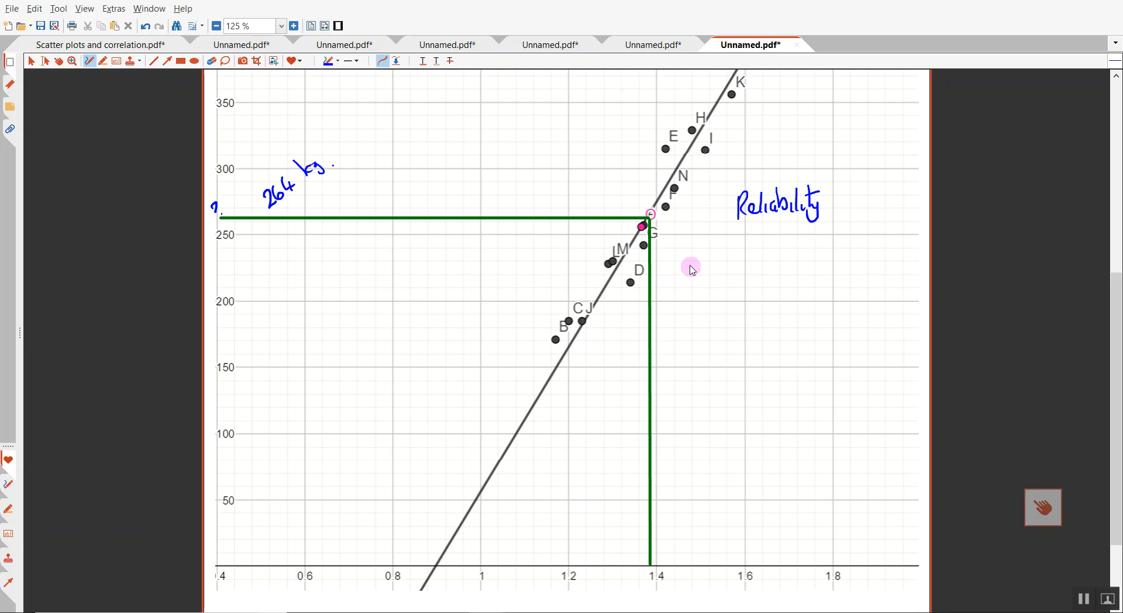
mouse_move(691, 270)
left_mouse_down()
mouse_move(749, 253)
mouse_move(782, 266)
mouse_move(822, 248)
mouse_move(855, 259)
mouse_move(913, 238)
left_mouse_up()
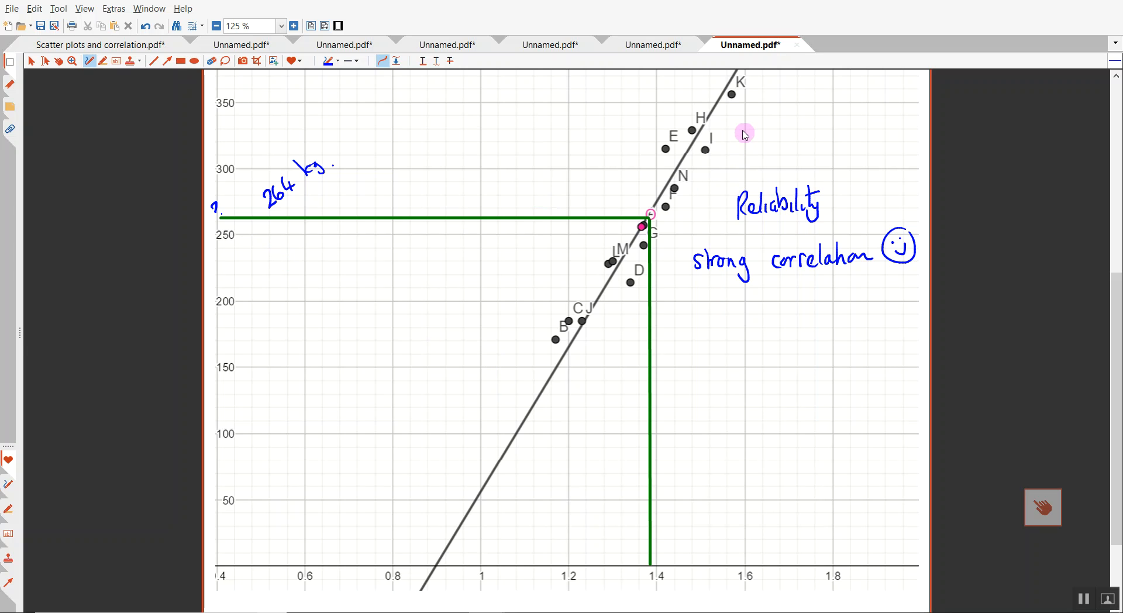
Draw green vertical lines from the fitted line to the x-axis at points K and B, marking the ends of the data range.
key("n")
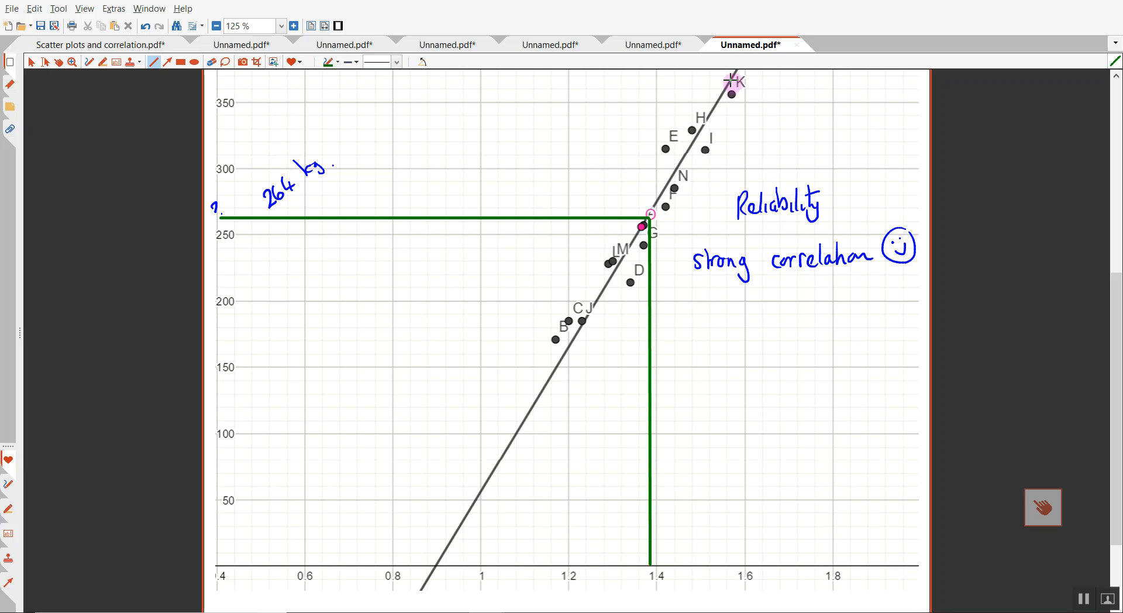
left_click_drag(732, 82, 732, 576)
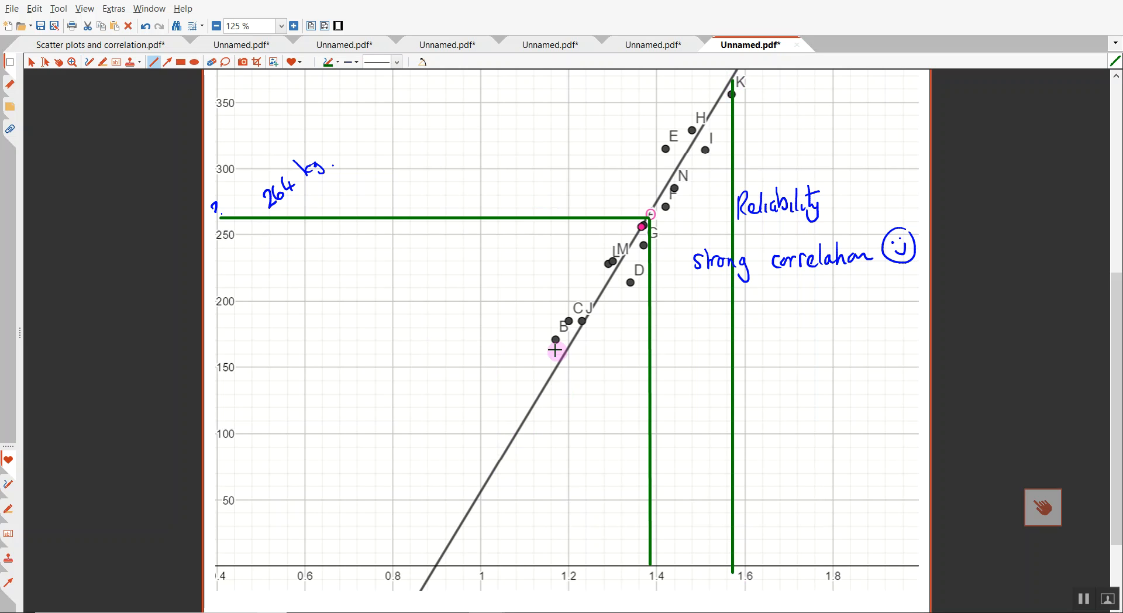
left_click_drag(555, 370, 555, 576)
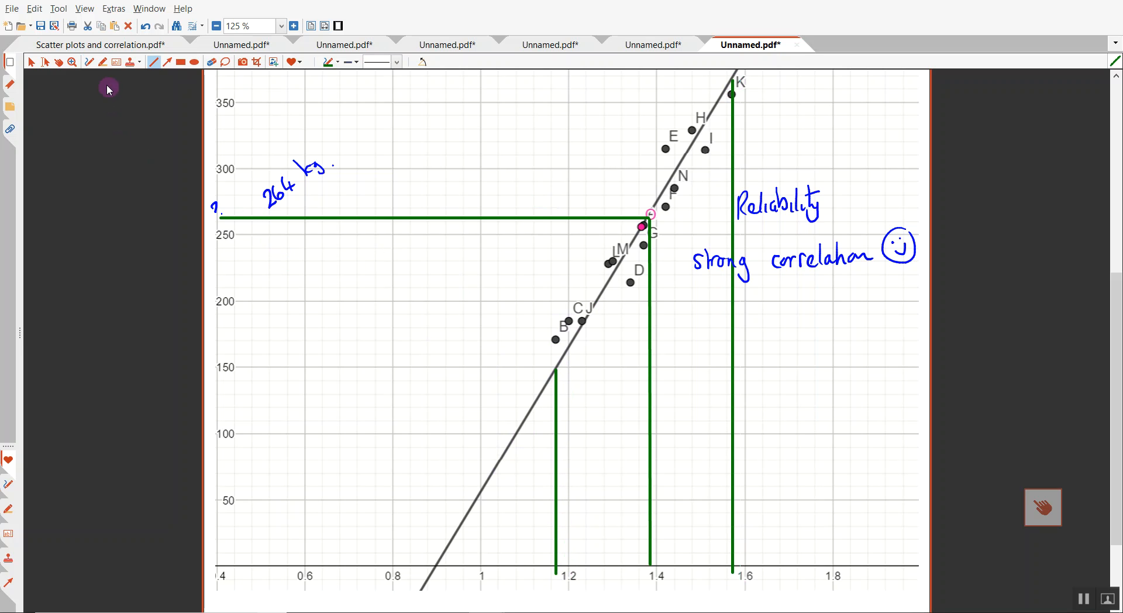
Handwrite "interpolating" in red between the two outer vertical lines and "extrapolating" beyond the line at point K.
left_click(89, 62)
left_click(337, 62)
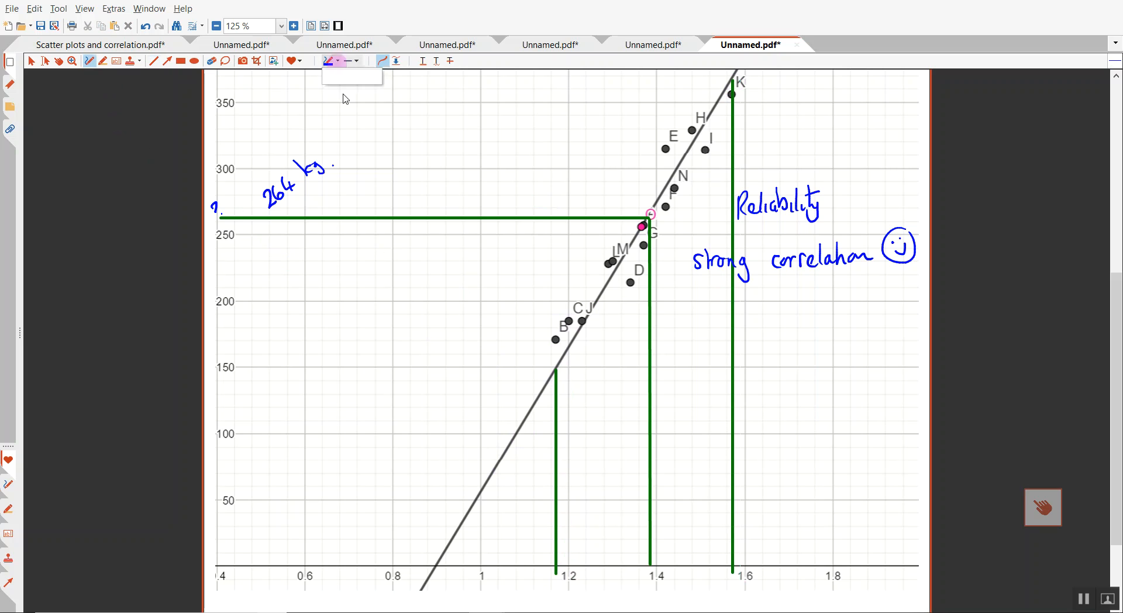
left_click(337, 103)
mouse_move(584, 423)
left_mouse_down()
mouse_move(596, 404)
mouse_move(620, 412)
mouse_move(663, 375)
mouse_move(697, 371)
mouse_move(669, 355)
left_mouse_up()
mouse_move(795, 403)
left_mouse_down()
mouse_move(807, 393)
mouse_move(810, 413)
mouse_move(815, 386)
mouse_move(829, 388)
left_mouse_up()
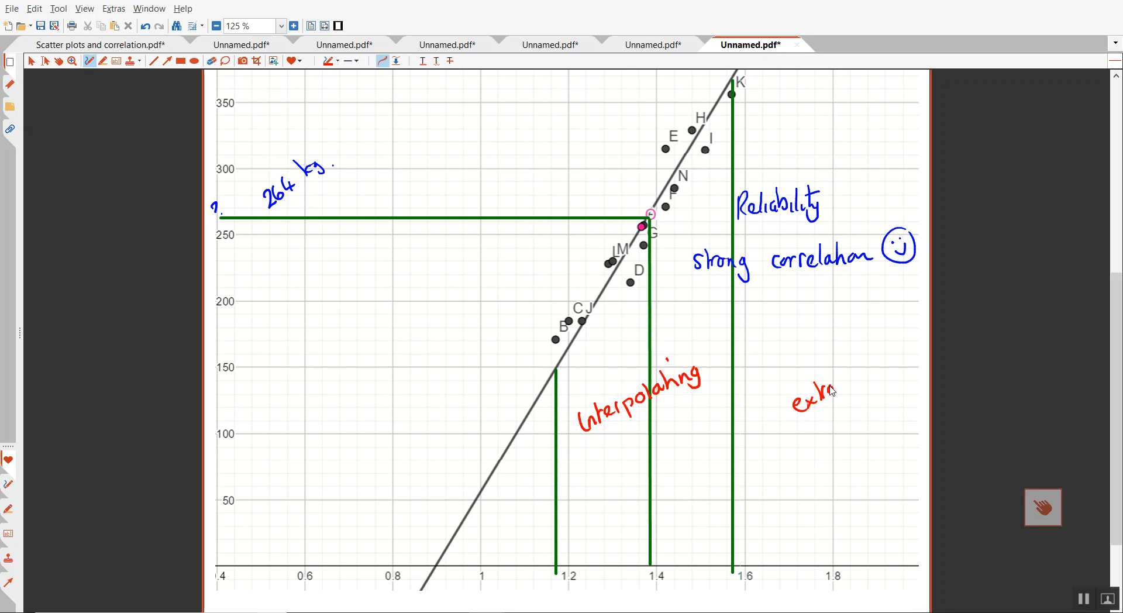
mouse_move(832, 390)
left_mouse_down()
mouse_move(882, 370)
mouse_move(894, 351)
left_mouse_up()
left_click_drag(864, 337, 872, 336)
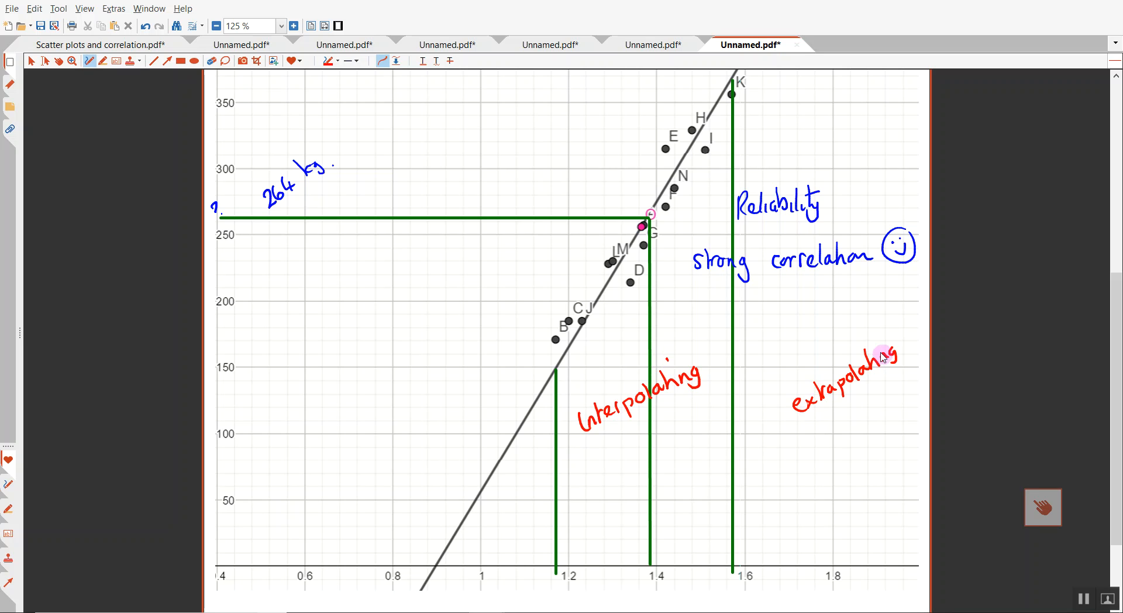
Draw red arrows pointing outward beyond both ends of the data range and handwrite "within the data set" along the fitted line.
left_click_drag(463, 509, 362, 527)
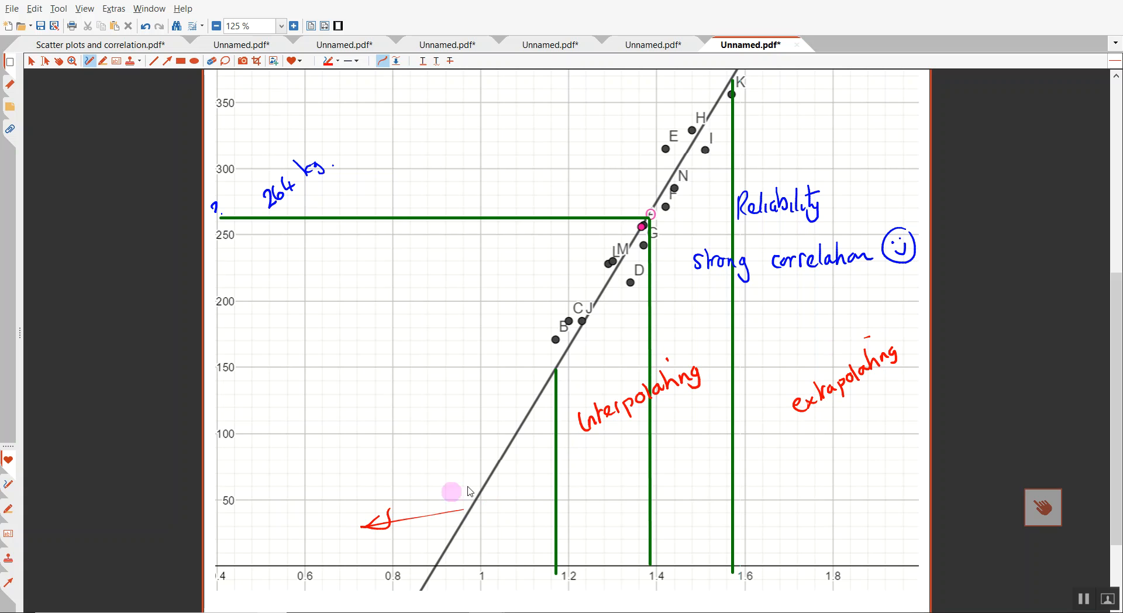
left_click_drag(789, 486, 861, 479)
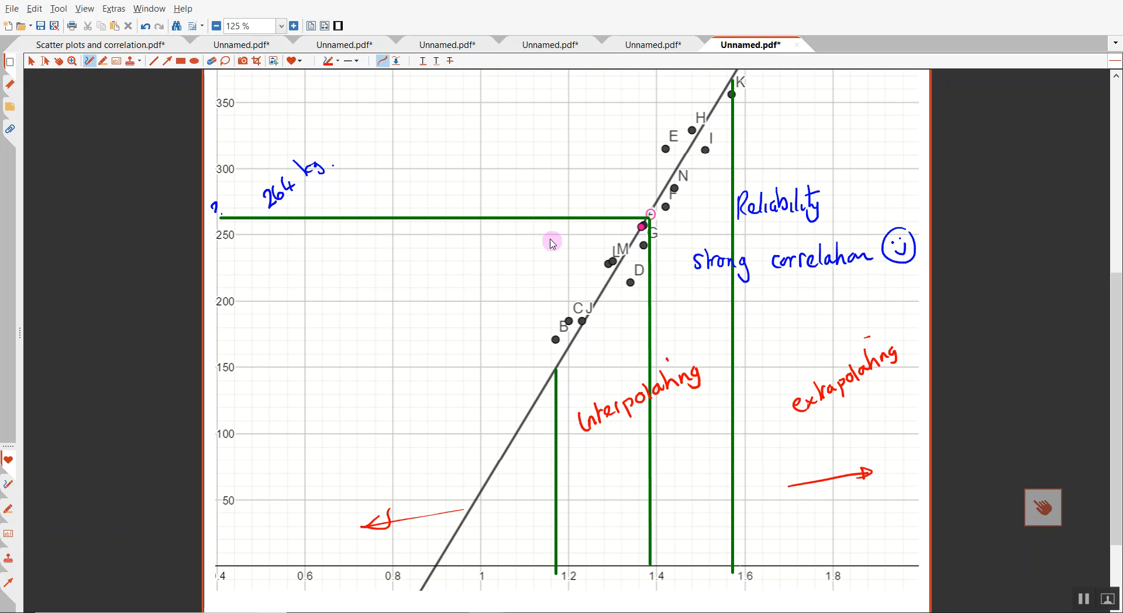
left_click_drag(561, 286, 683, 151)
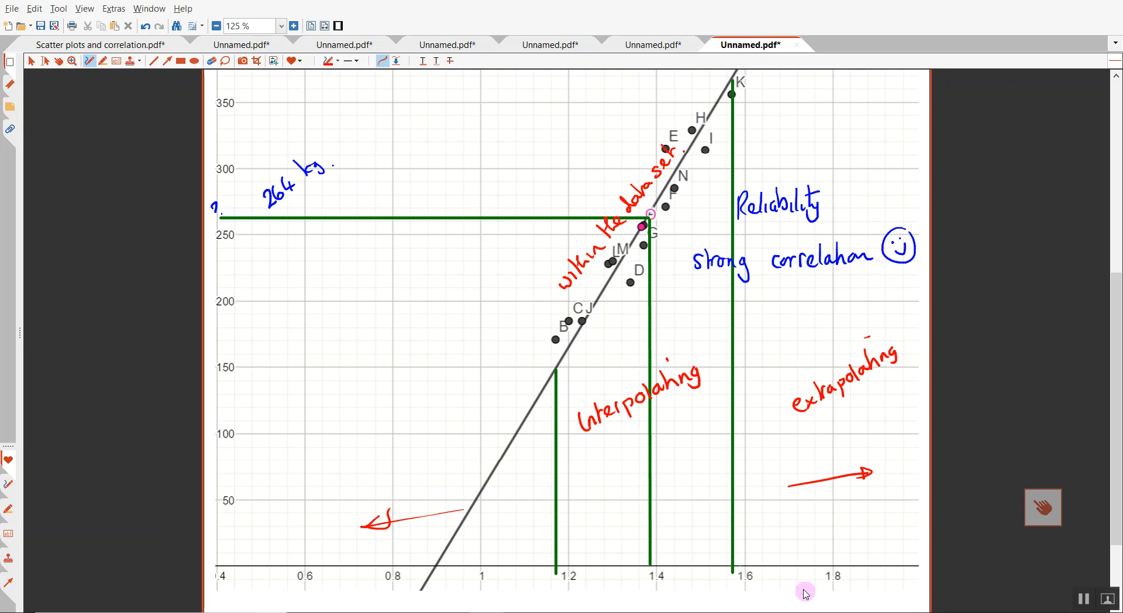
Switch to GeoGebra and examine how the fitted line extends above and below the range of the data points.
mouse_move(595, 609)
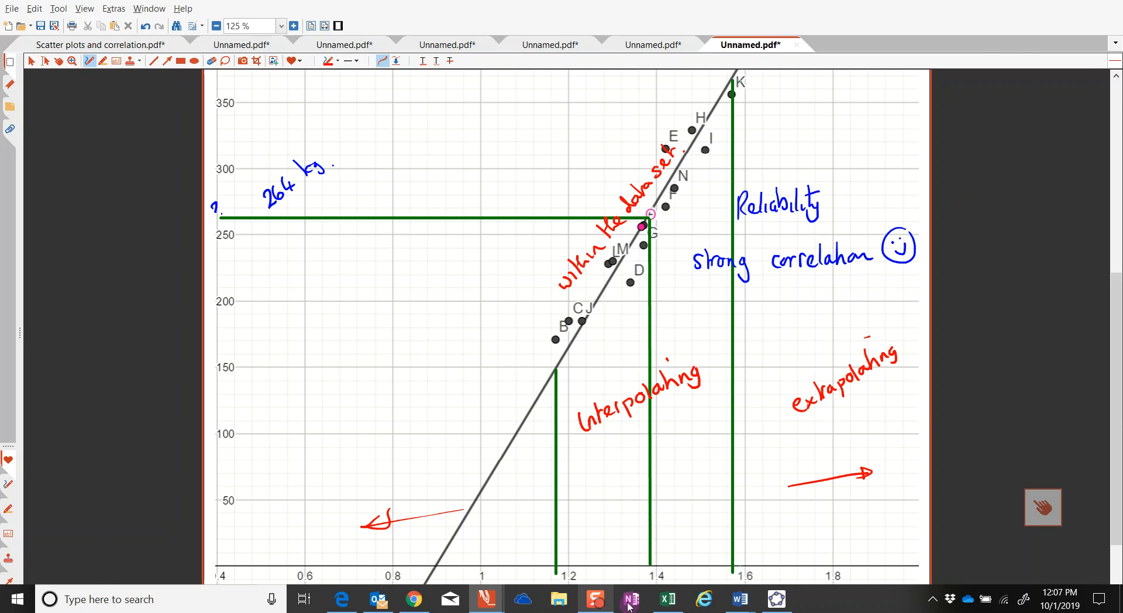
left_click(776, 599)
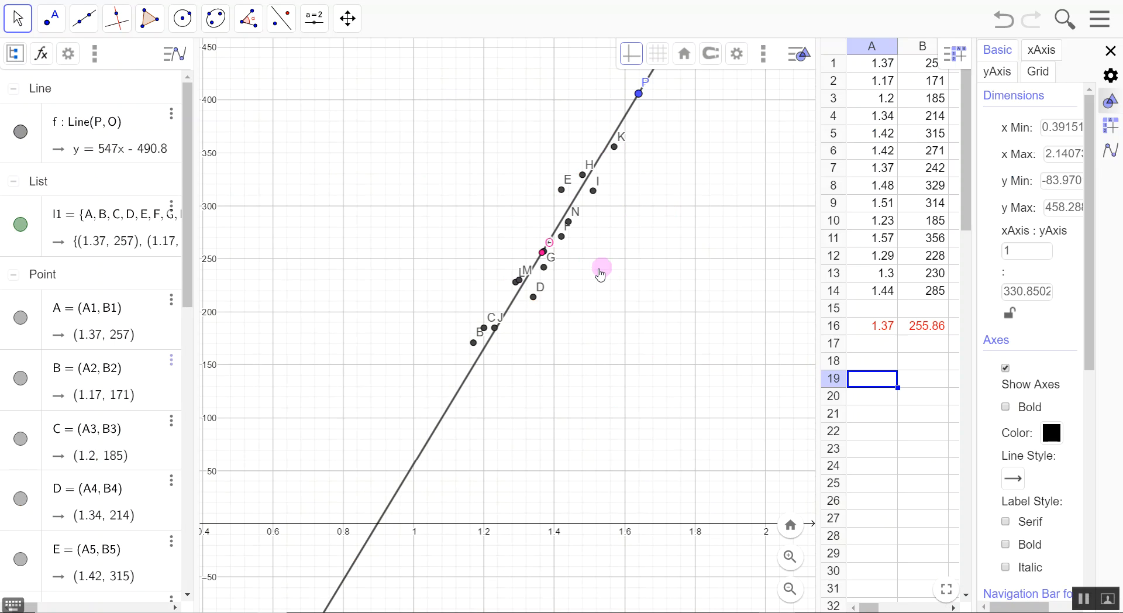
left_click_drag(600, 273, 573, 251)
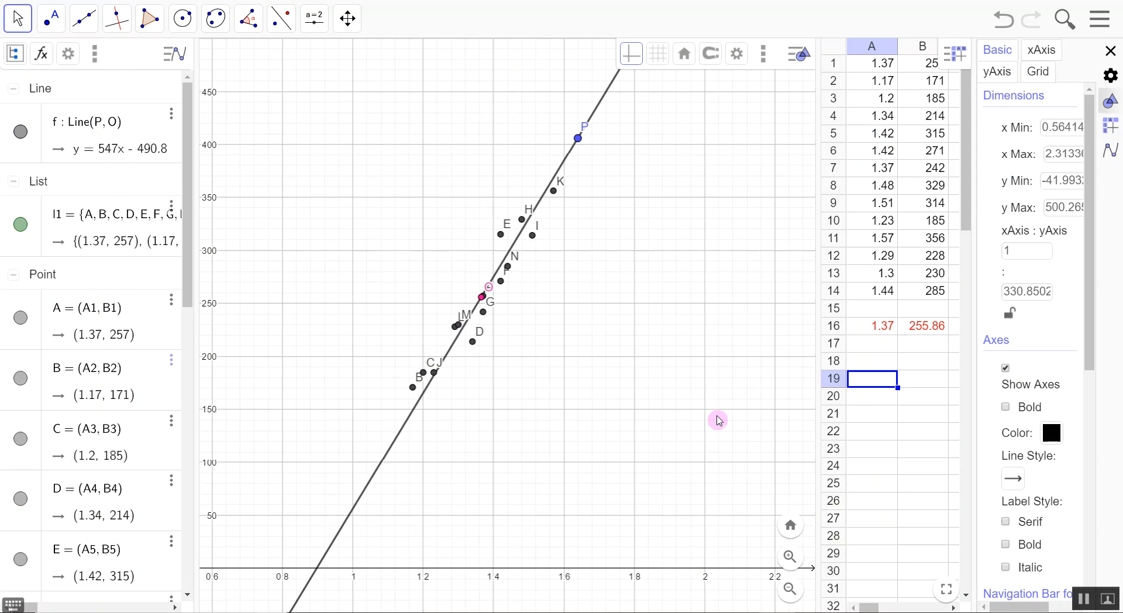
left_click_drag(544, 369, 555, 406)
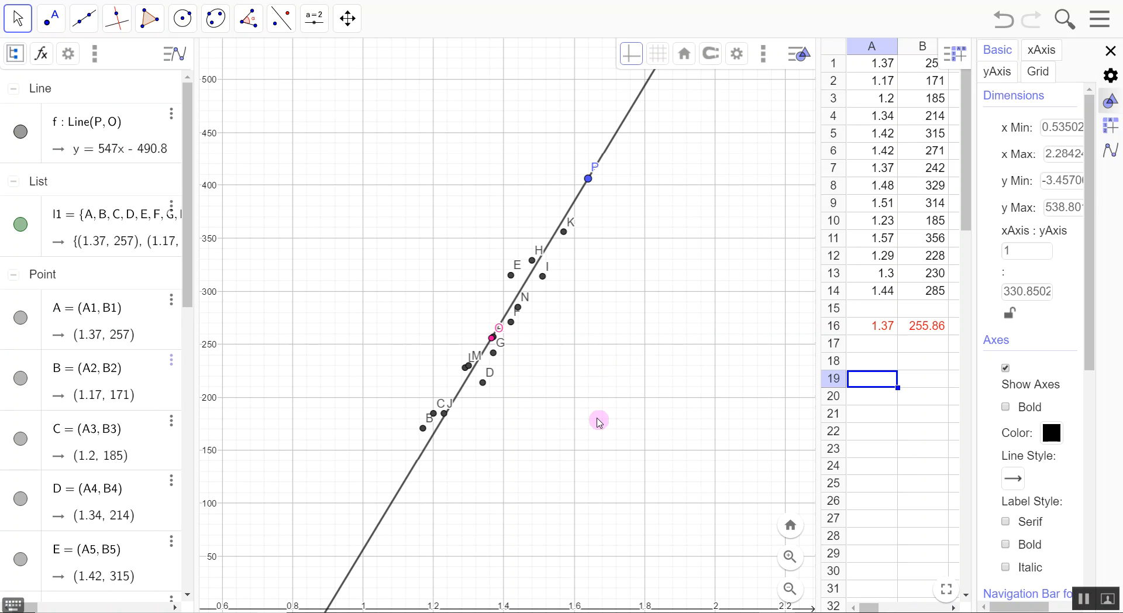
left_click_drag(598, 418, 569, 451)
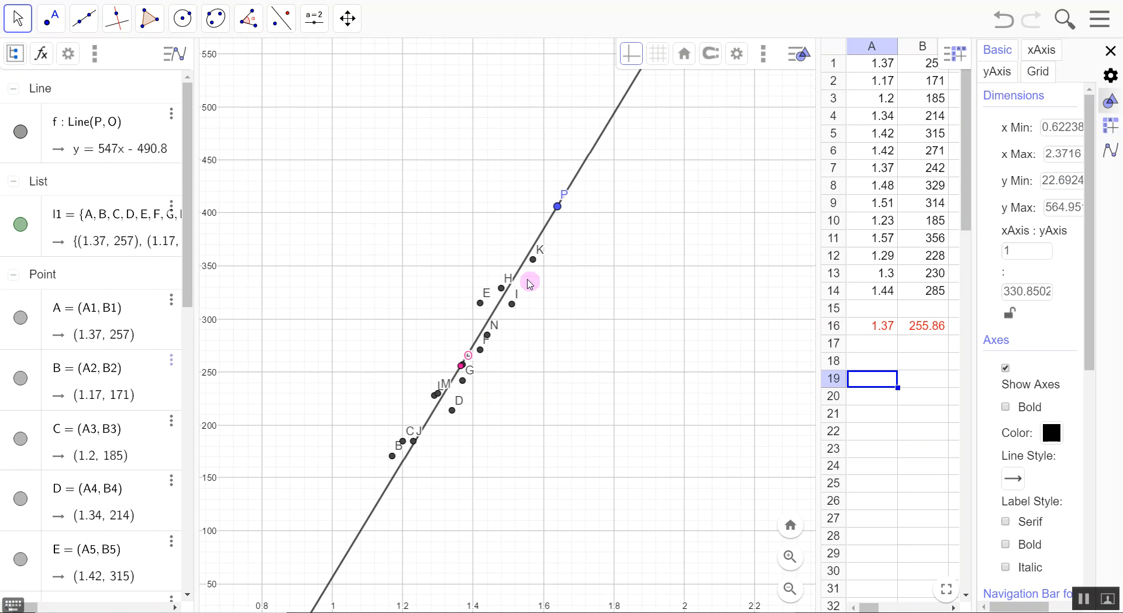
left_click_drag(529, 284, 543, 216)
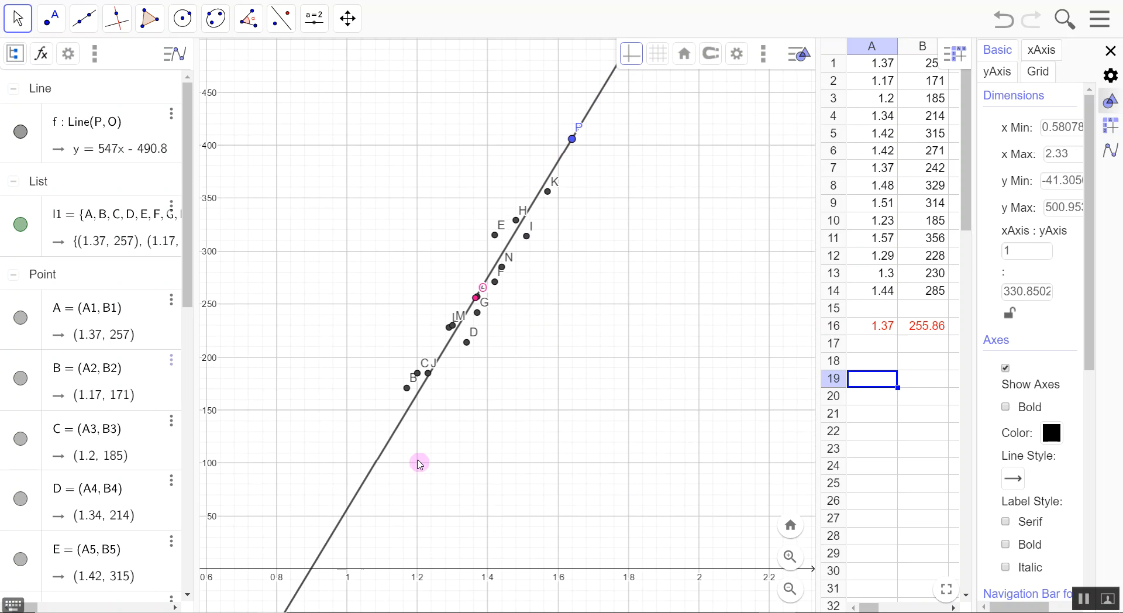
left_click_drag(464, 482, 481, 328)
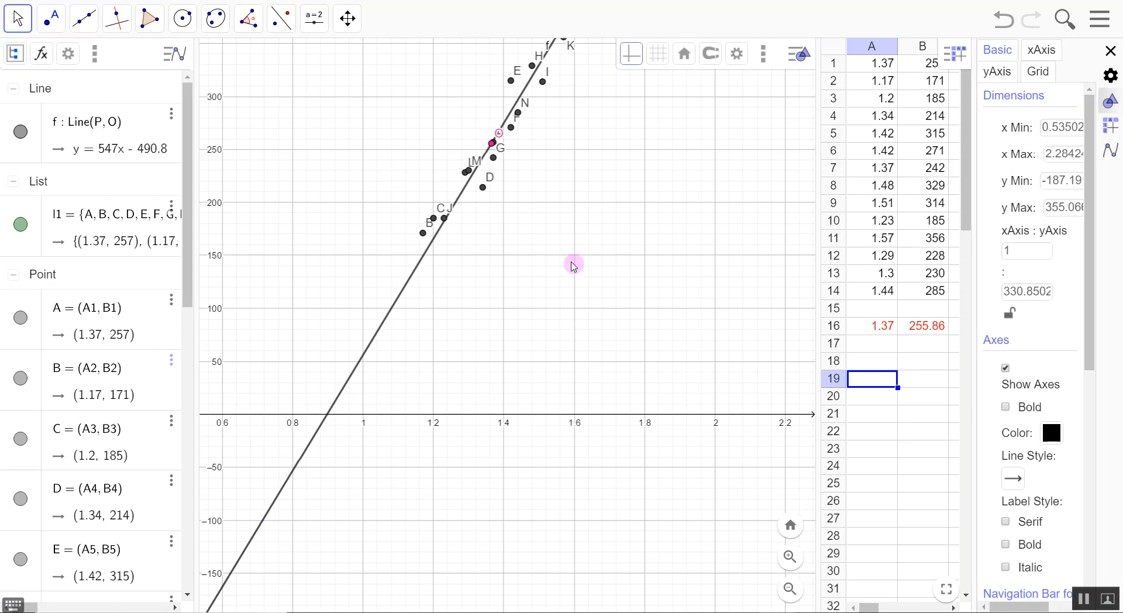
left_click_drag(577, 296, 567, 493)
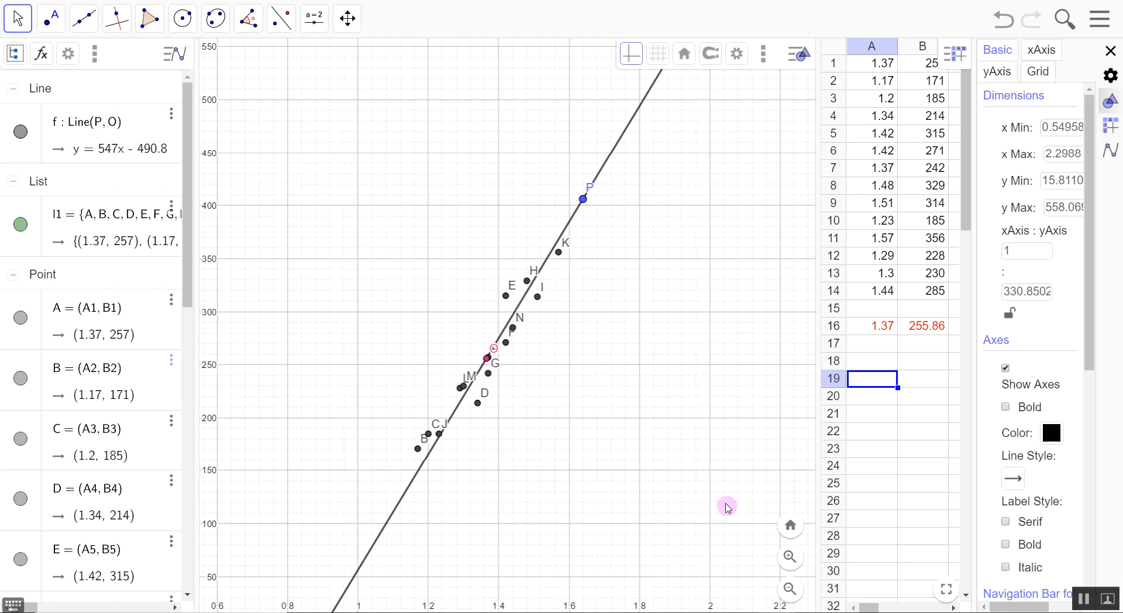
Switch to the blank GeoGebra worksheet and fill A1:B14 with the fourteen data pairs, from 1.37, 257 through 1.44, 285.
mouse_move(668, 609)
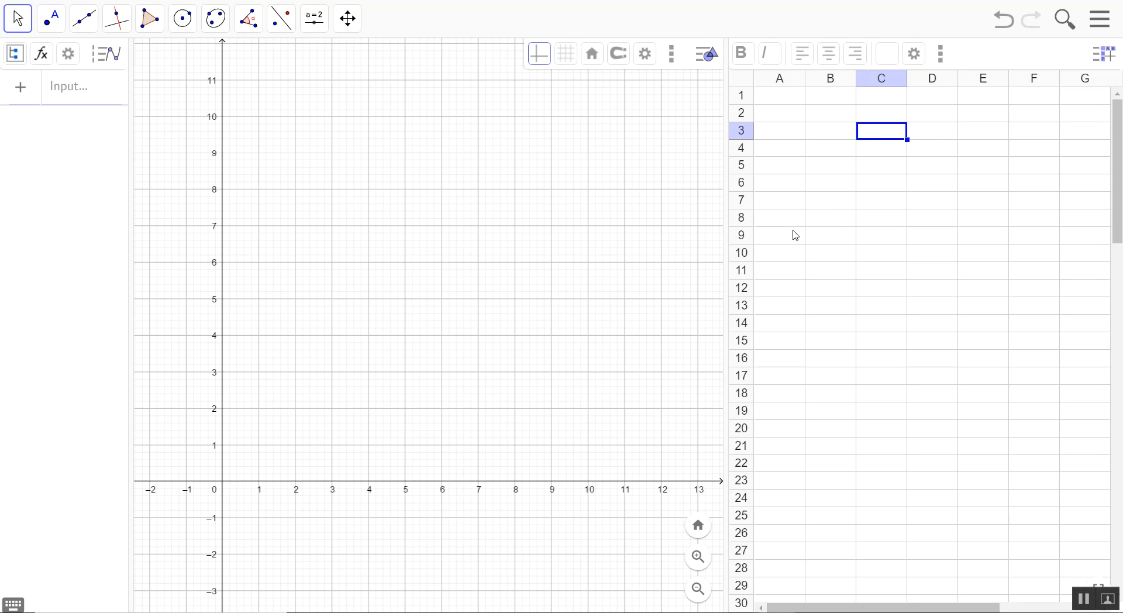
left_click(795, 102)
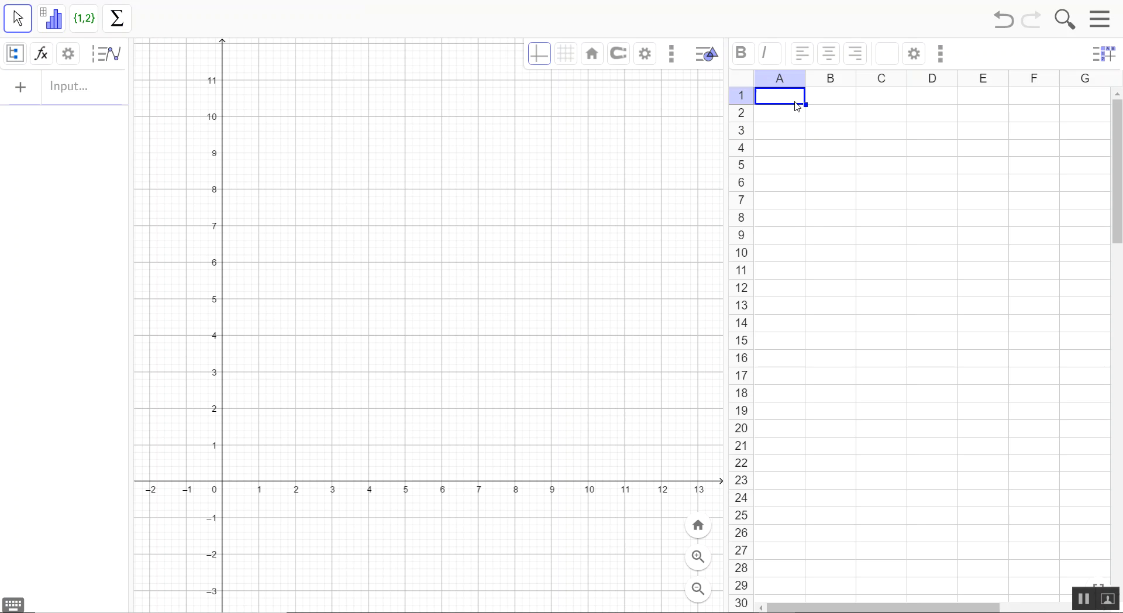
type("1.37\t257 1.17\t171 1.2\t185 1.34\t214 1.42\t315 1.42\t271 1.37\t242 1.48\t329 1.51\t314 1.23\t185 1.57\t356 1.29\t228 1.3\t230 1.44\t285")
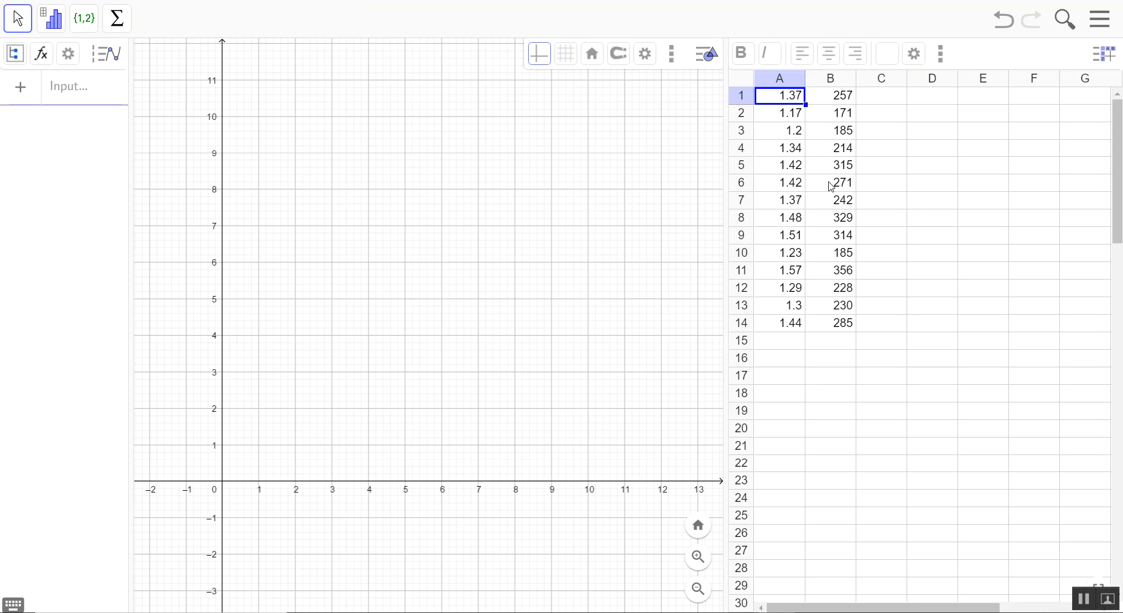
Calculate the mean of the column A data in cell A16 with =sum(A1:A14)/14.
left_click(786, 359)
type("=sum")
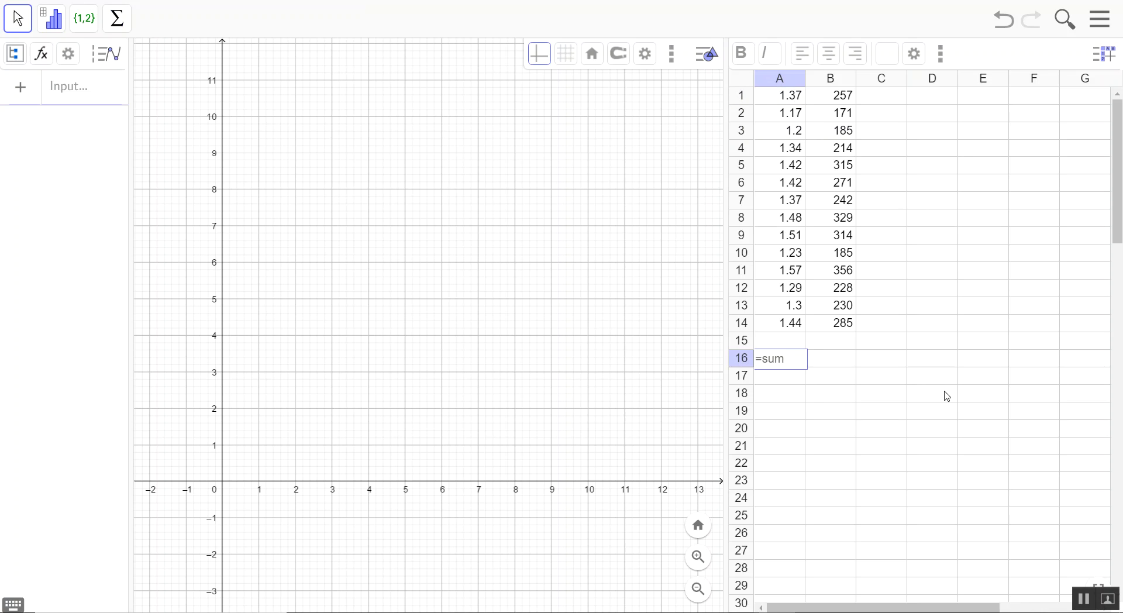
type("(A")
type("1:A14)/14")
key("Return")
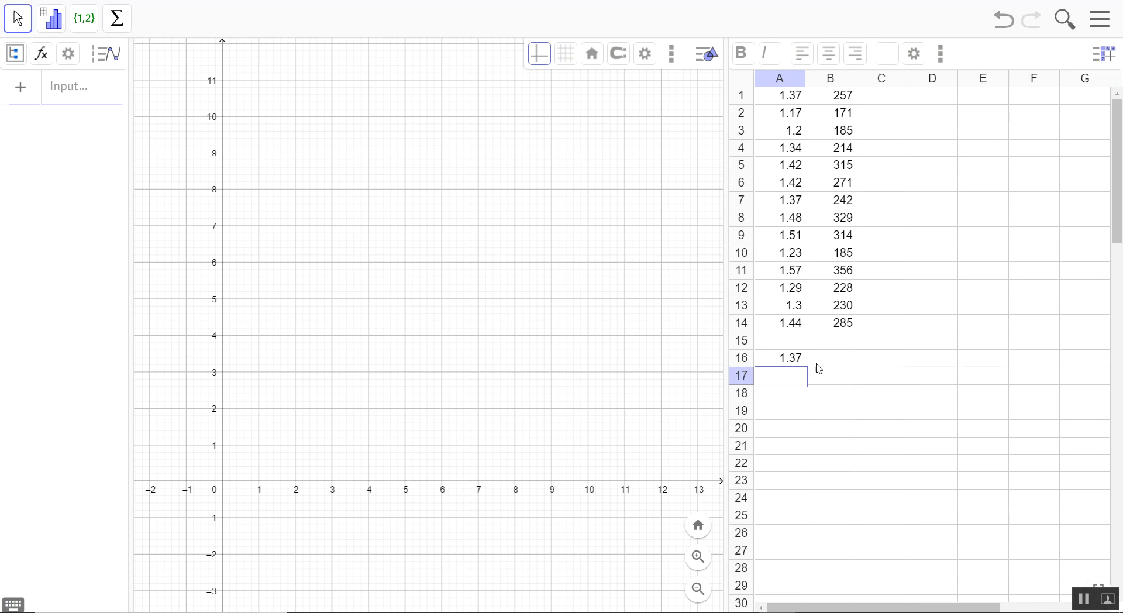
Calculate the mean of the column B data in cell B16 with =sum(B1:B14)/14.
left_click(833, 357)
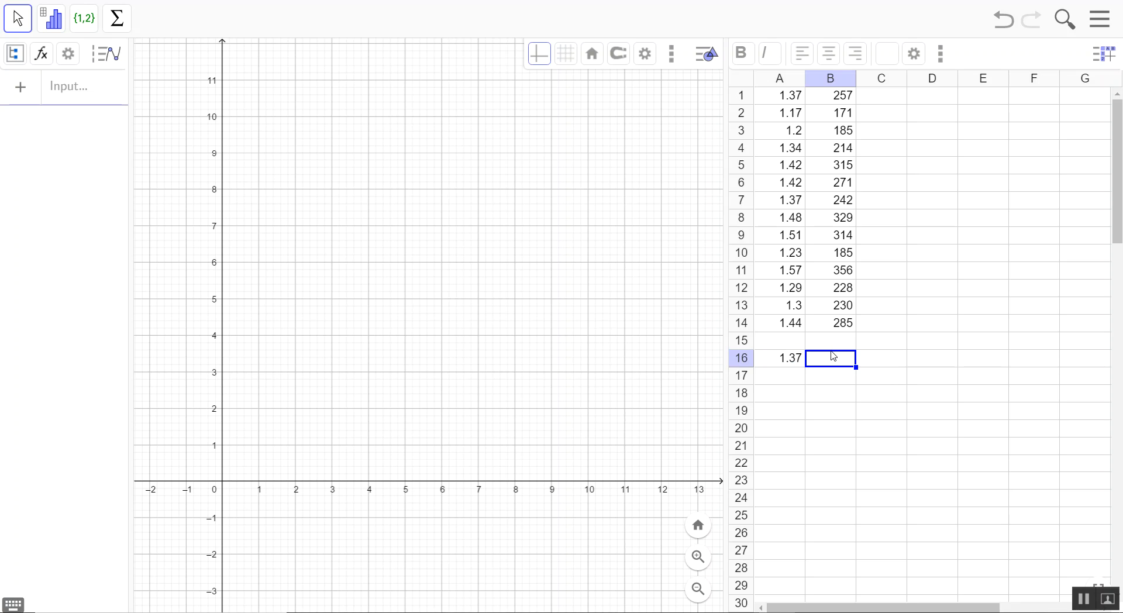
type("=")
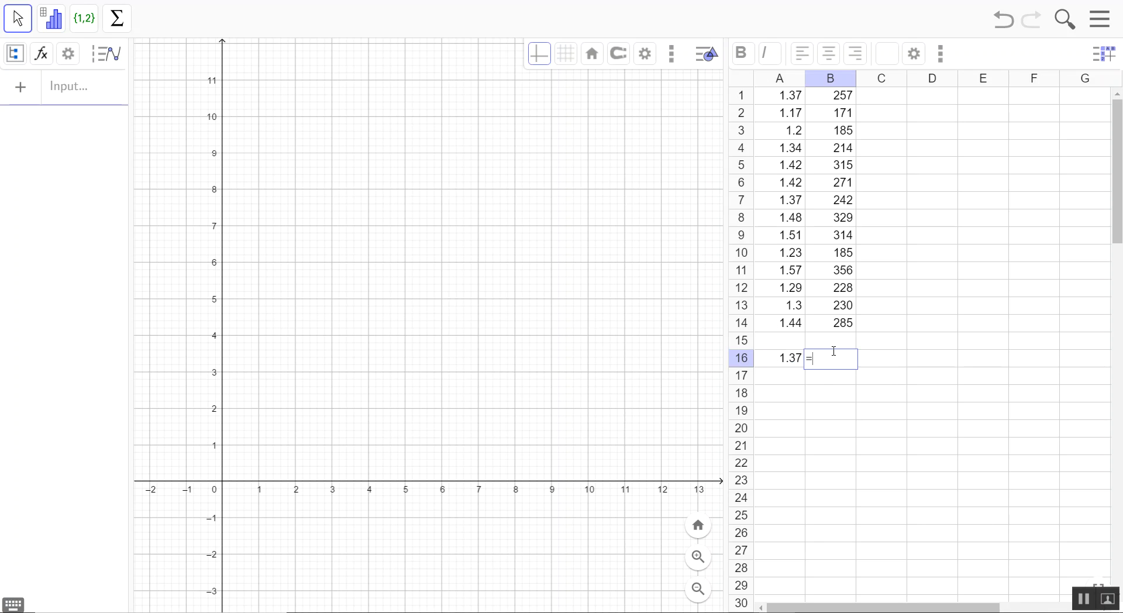
type("sum(B1:B14)/14")
key("Return")
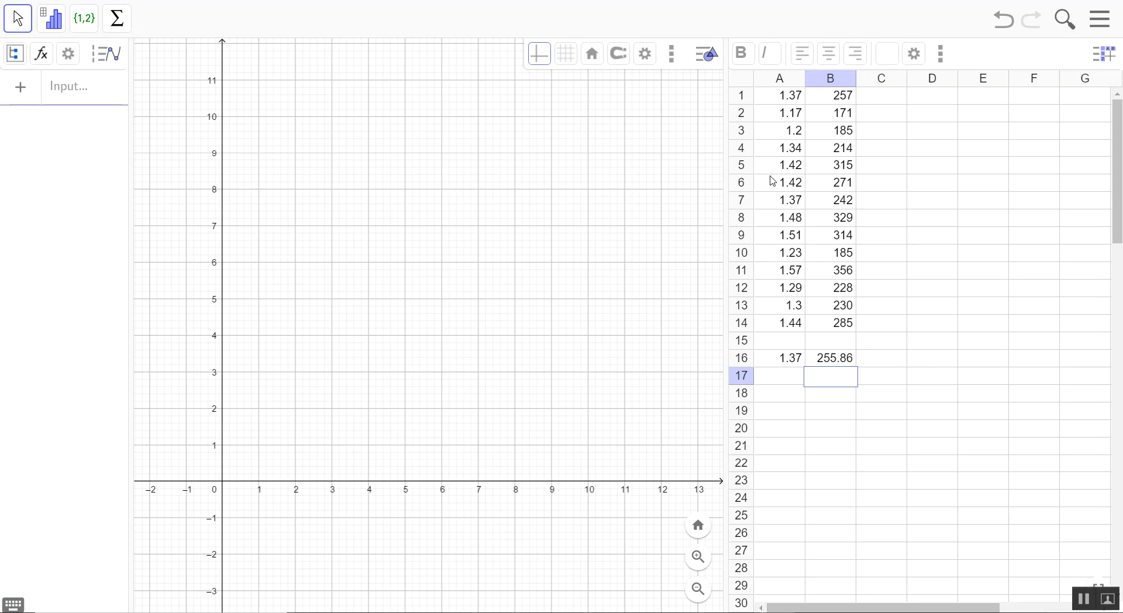
Create a list of dependent points from cells A1:B16, with column A as x and column B as y.
left_click(781, 100)
left_click_drag(782, 101, 825, 368)
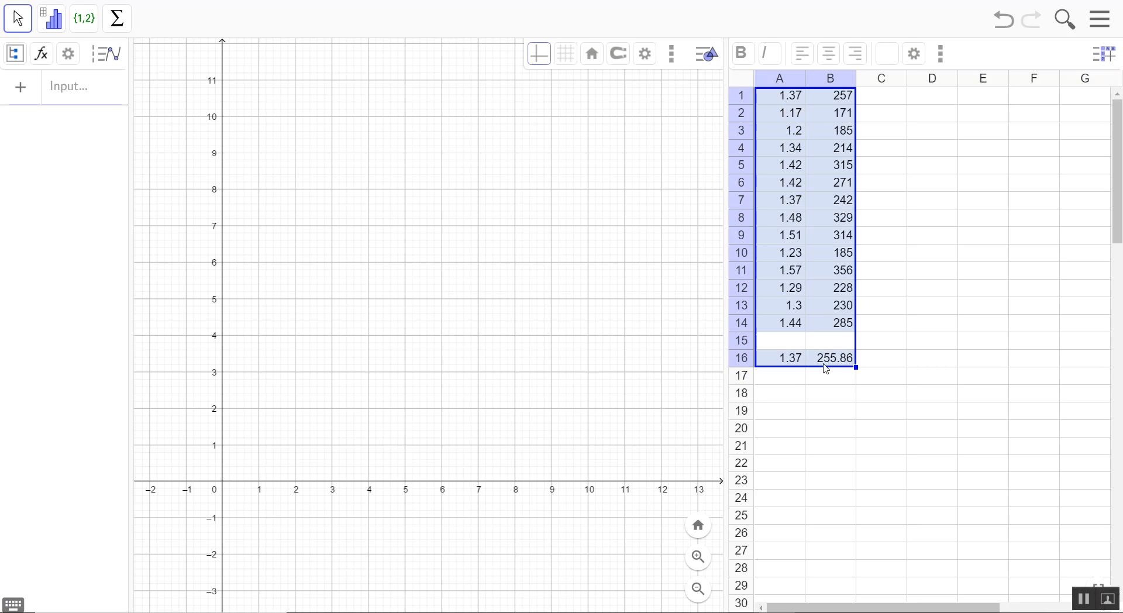
left_click(86, 30)
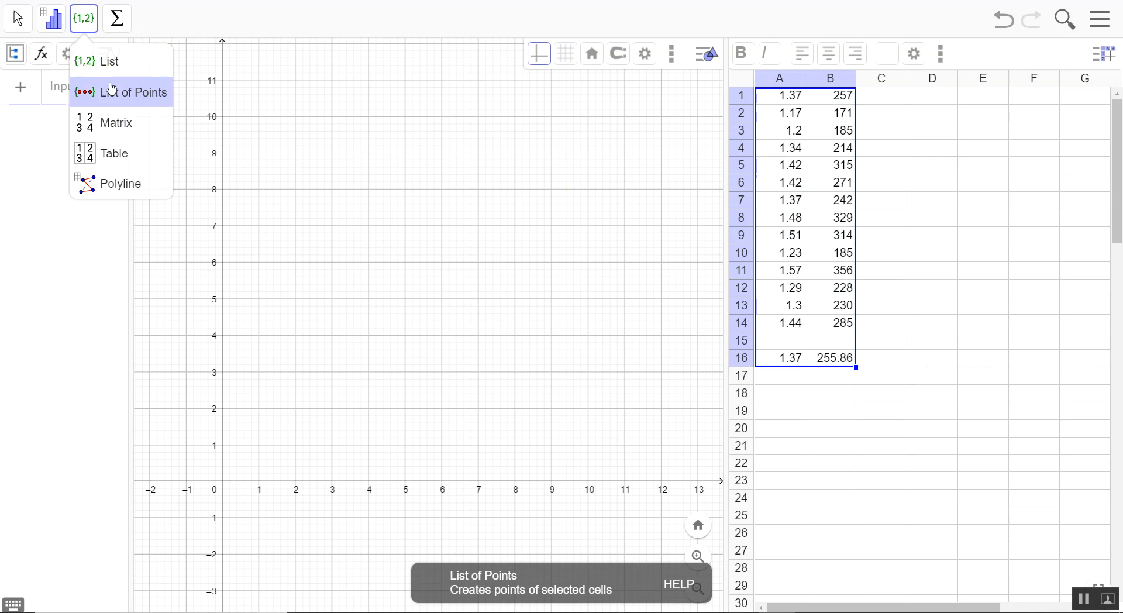
left_click(112, 89)
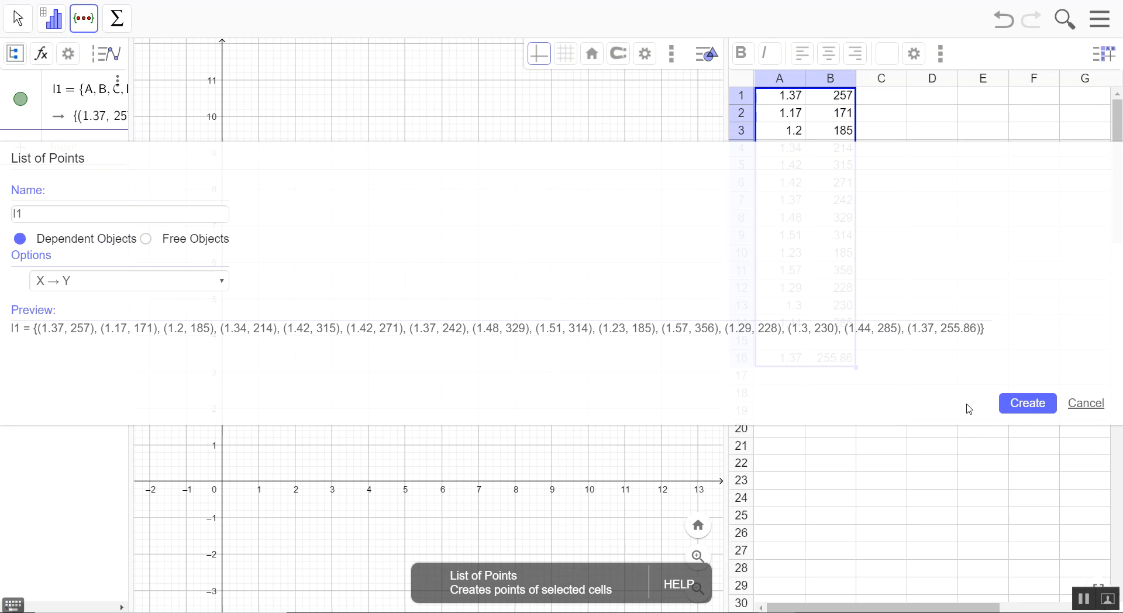
left_click(1018, 409)
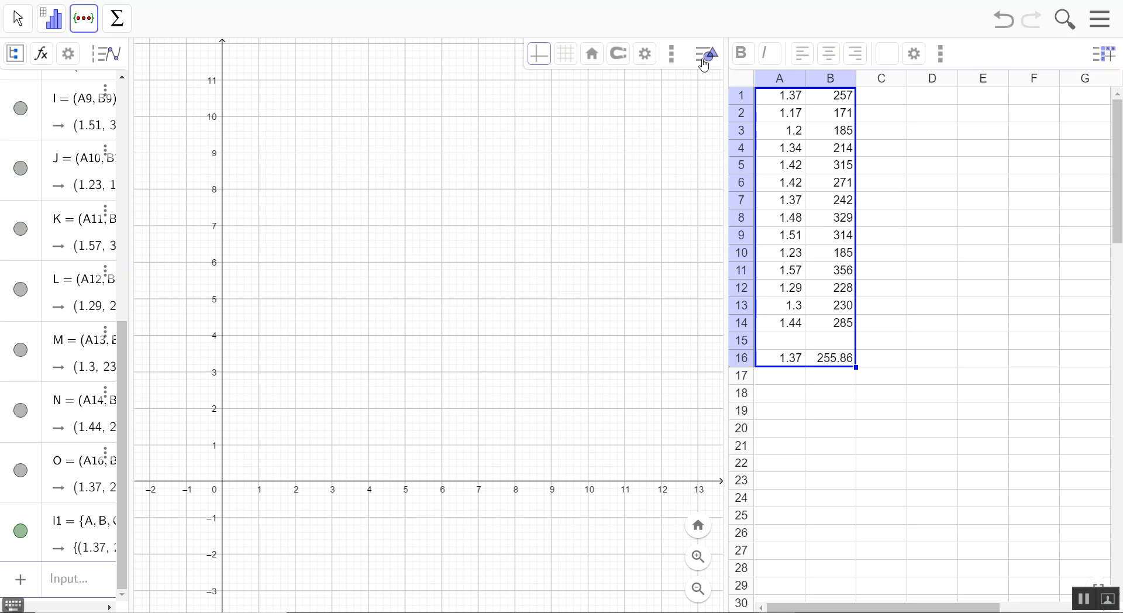
Open the graphics view settings and set the x-axis range from -1.1 to 1.56.
left_click(645, 54)
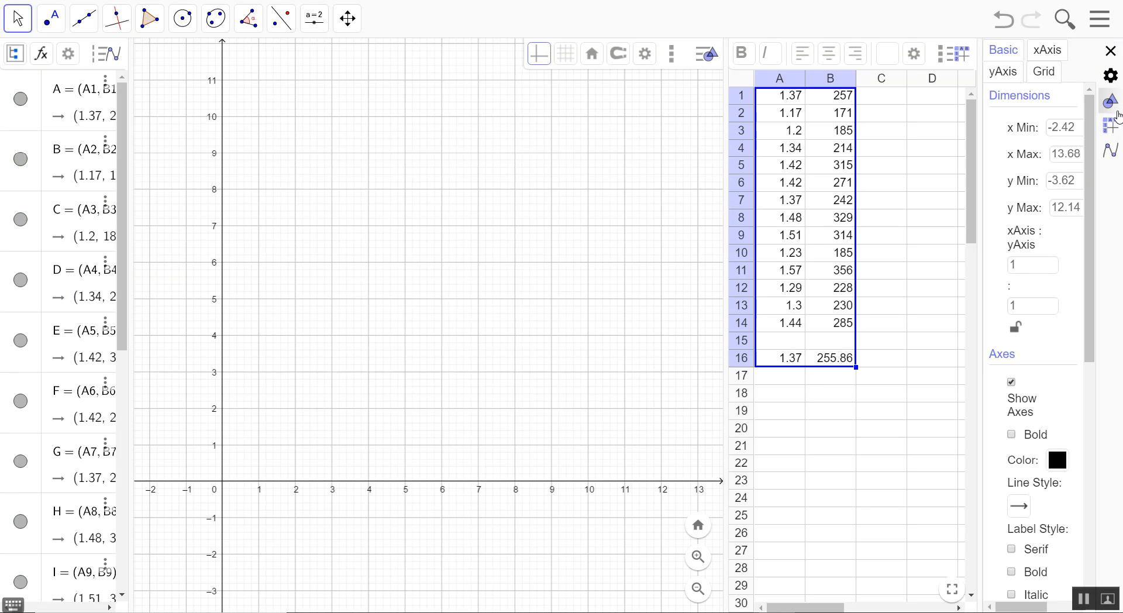
left_click_drag(988, 216, 871, 216)
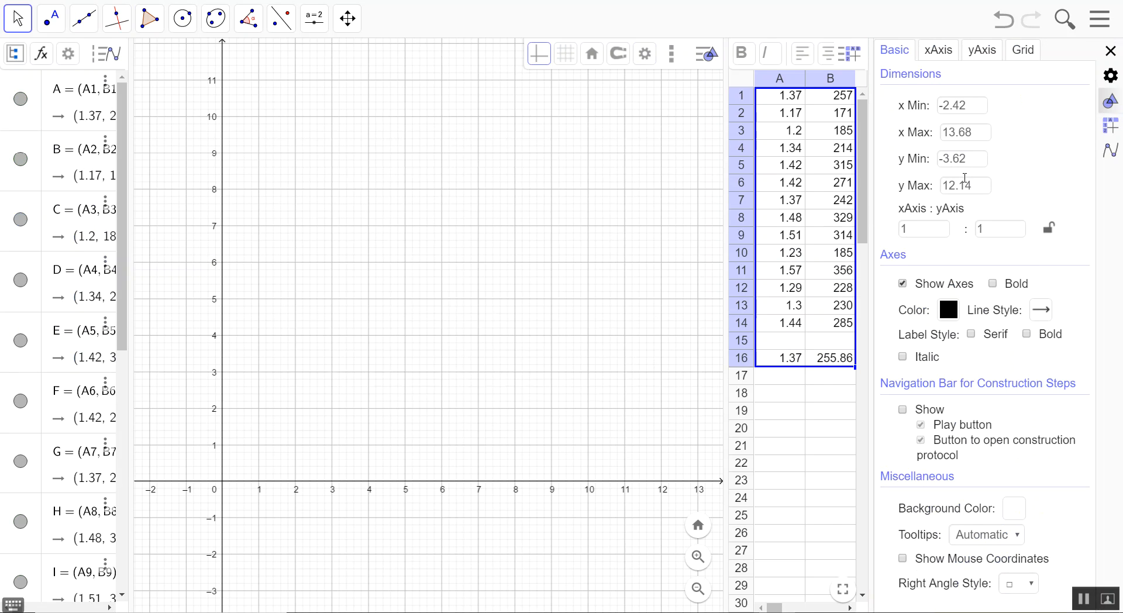
double_click(967, 135)
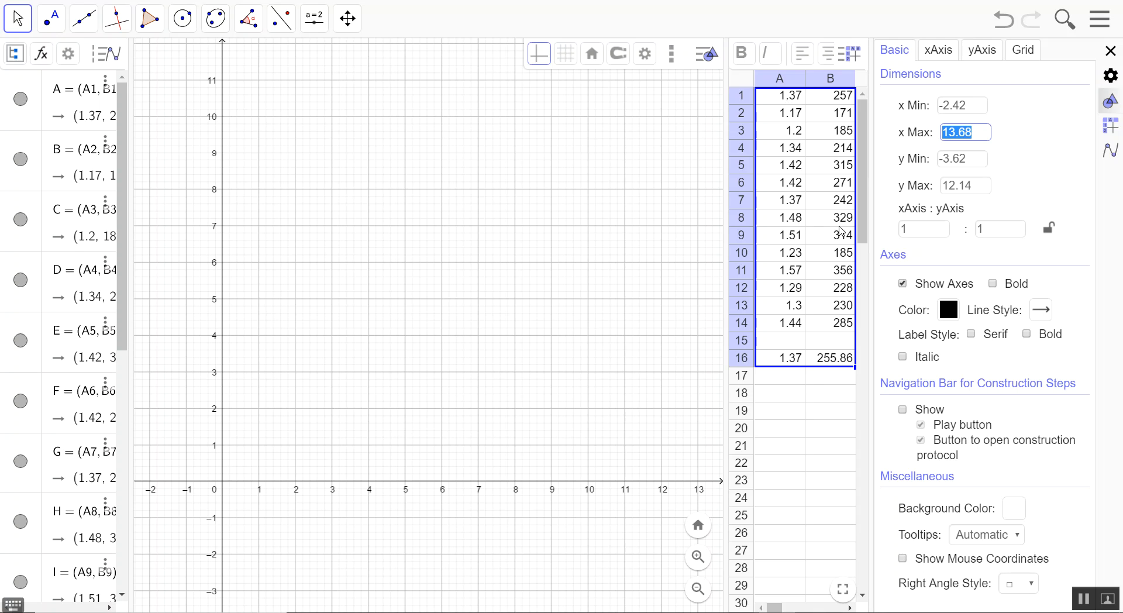
type("1.56")
left_click(962, 109)
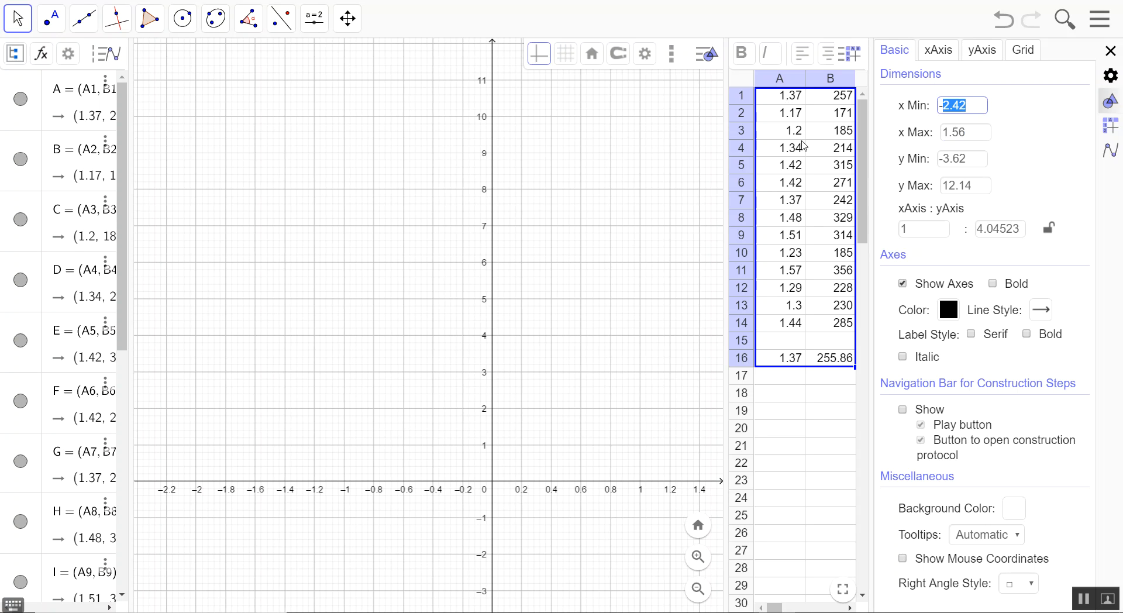
type("1.1")
Set the y-axis range from 160 to 360 and shift the graph so the data points sit nearer its middle.
double_click(962, 159)
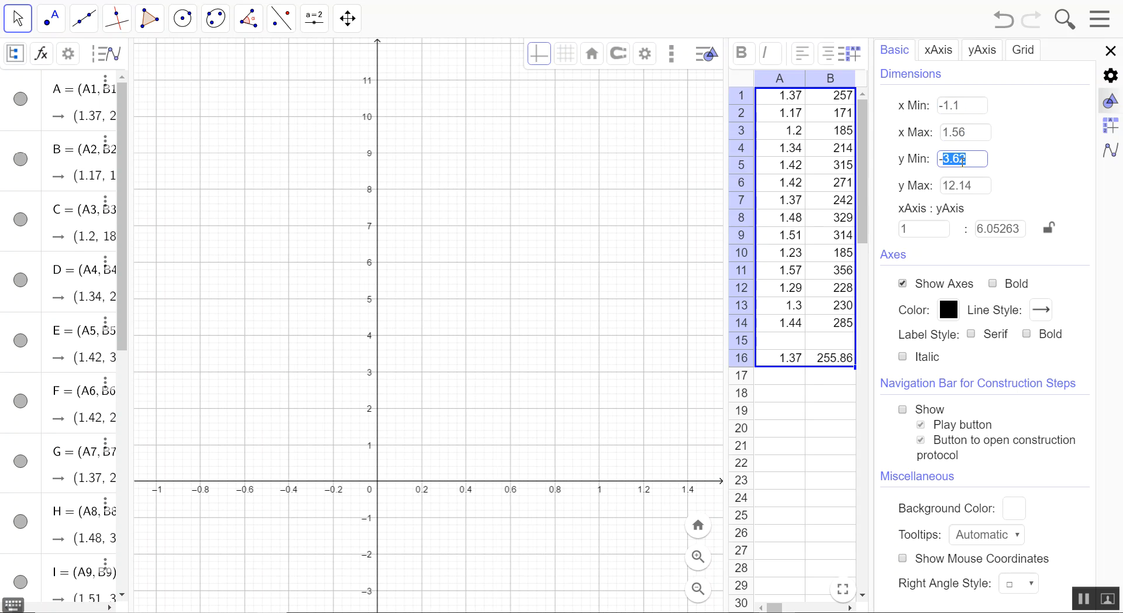
double_click(968, 181)
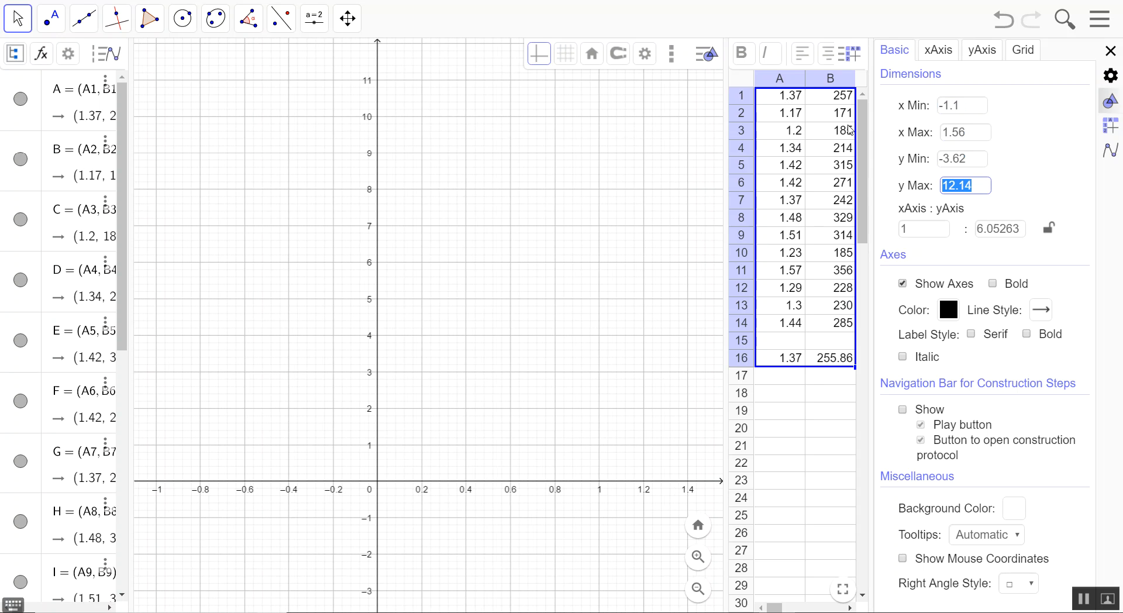
type("360")
left_click(954, 158)
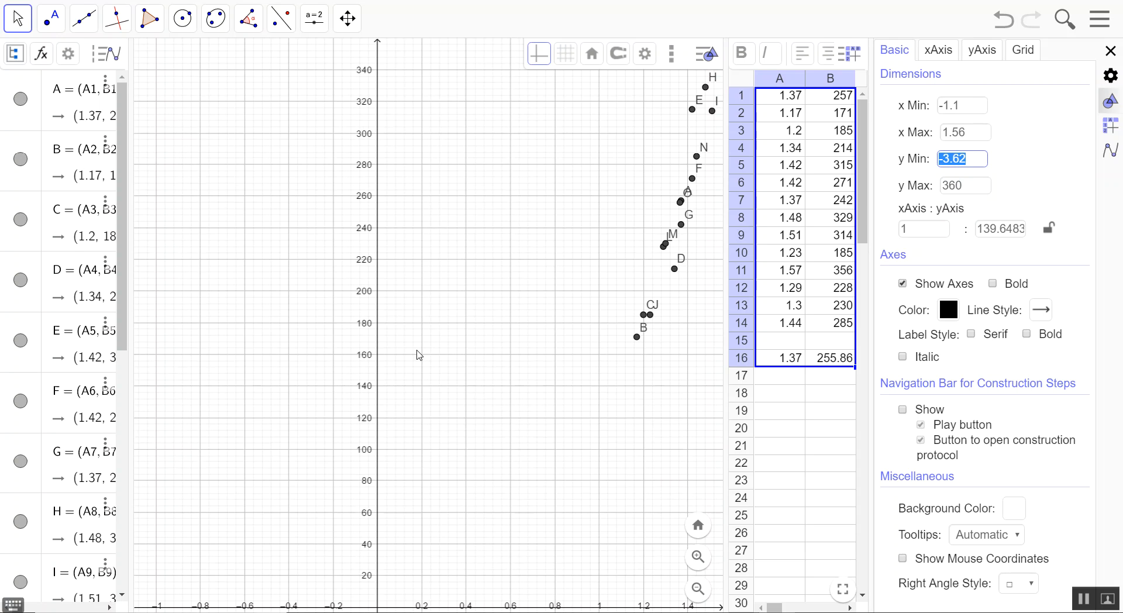
type("160")
key("Return")
left_click_drag(616, 474, 384, 431)
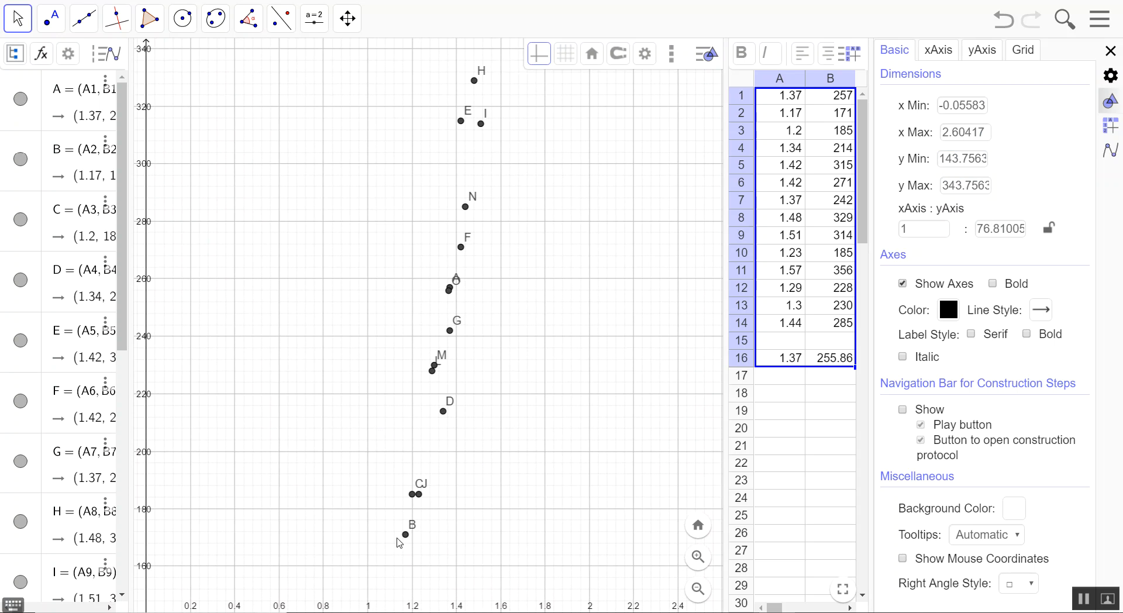
Set the graph's x-axis maximum to 1.6 and its minimum to 1.15.
left_click(964, 133)
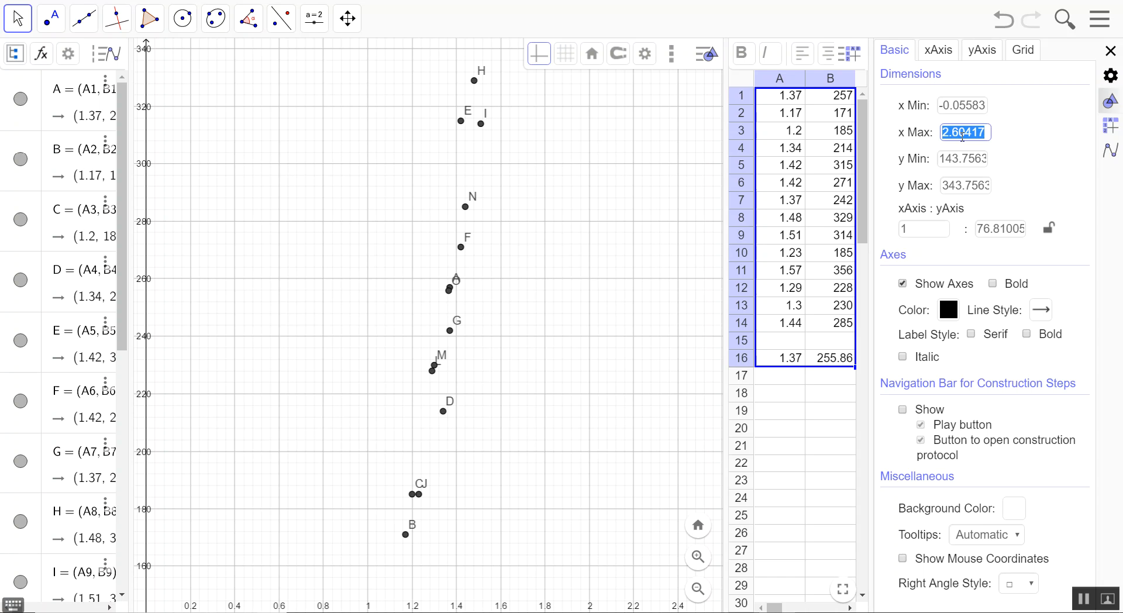
type("1.6")
left_click(962, 113)
type("1.15")
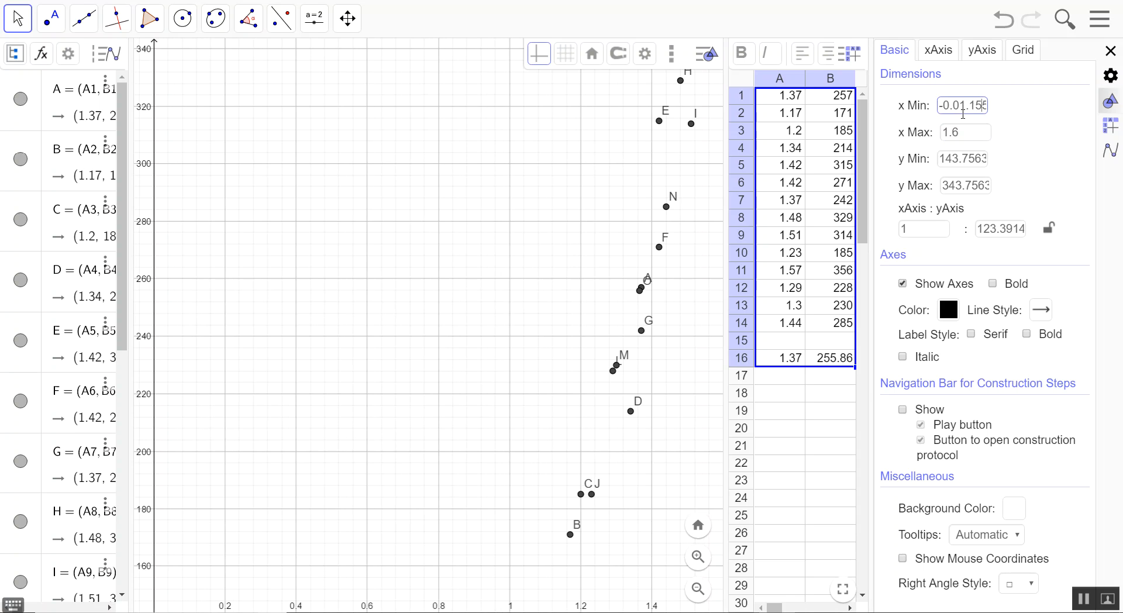
key("Return")
left_click(630, 342)
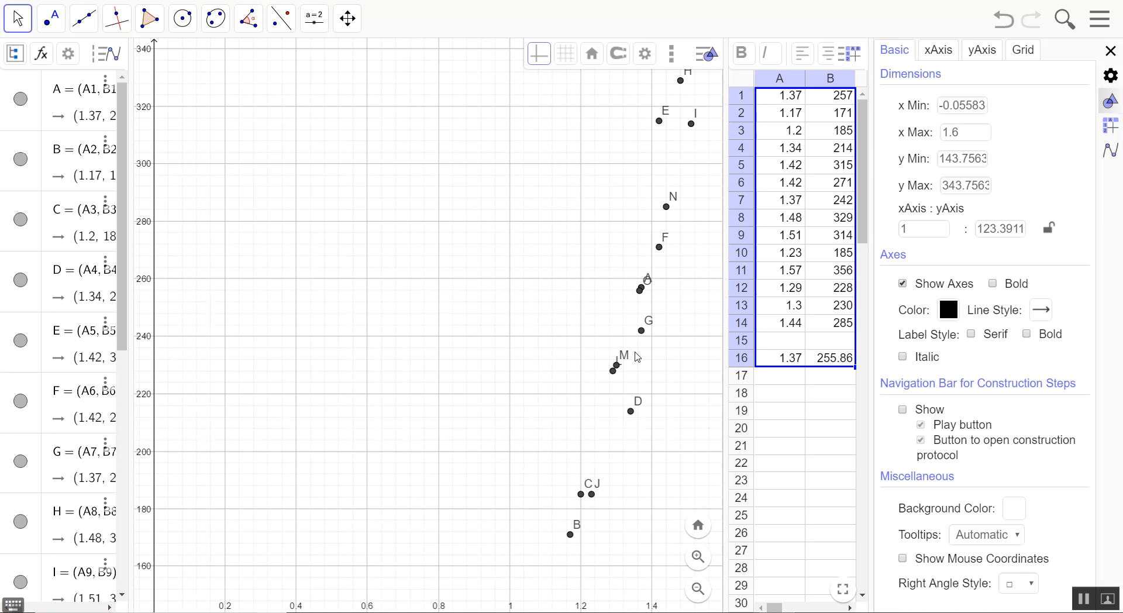
triple_click(972, 105)
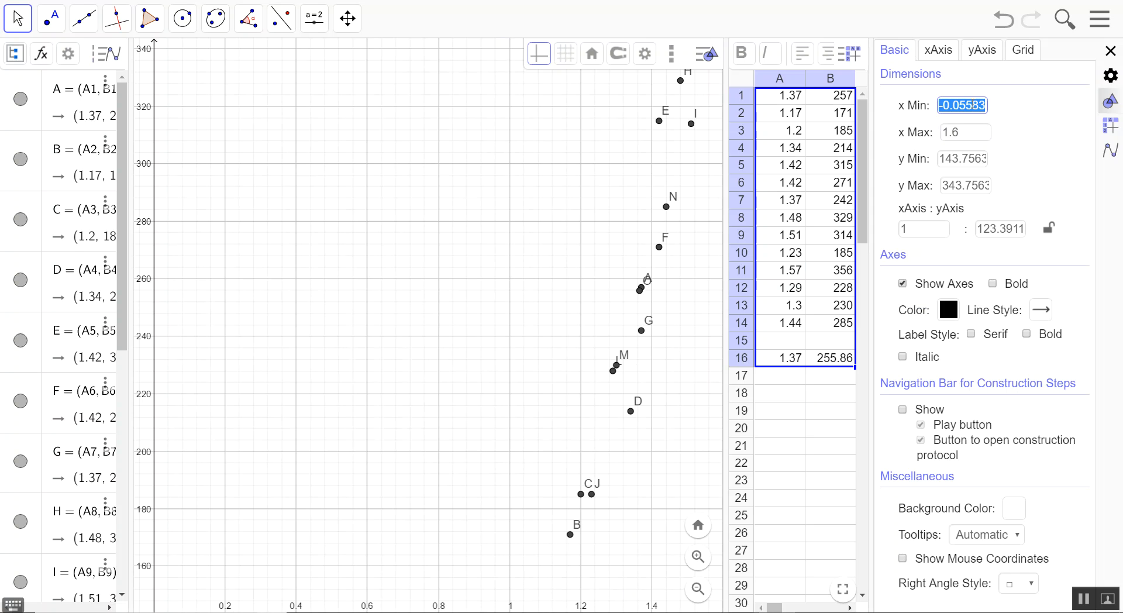
type("1.15")
key("Return")
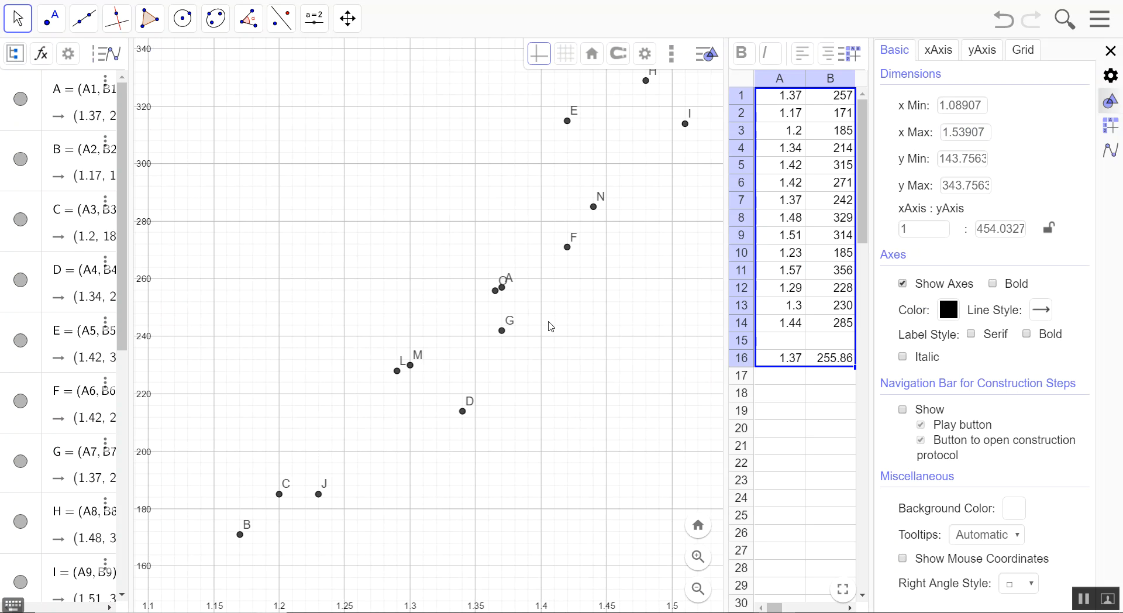
Zoom out and recentre the graph so all the plotted points fit, and close the view settings.
scroll(550, 326, "down", 3)
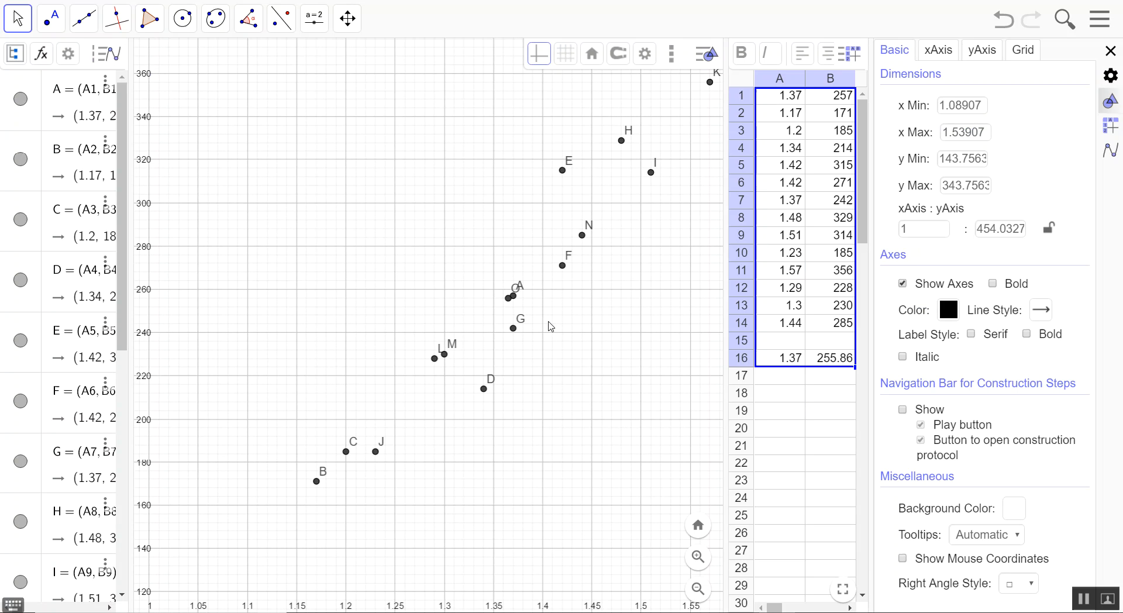
scroll(550, 326, "down", 2)
scroll(550, 326, "down", 1)
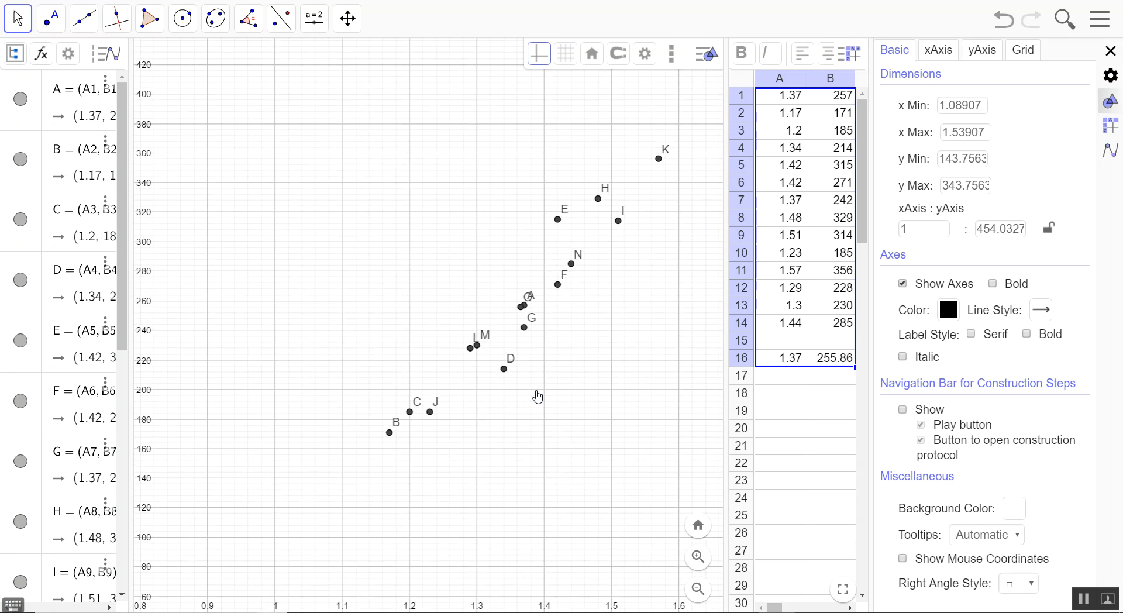
left_click_drag(552, 327, 456, 385)
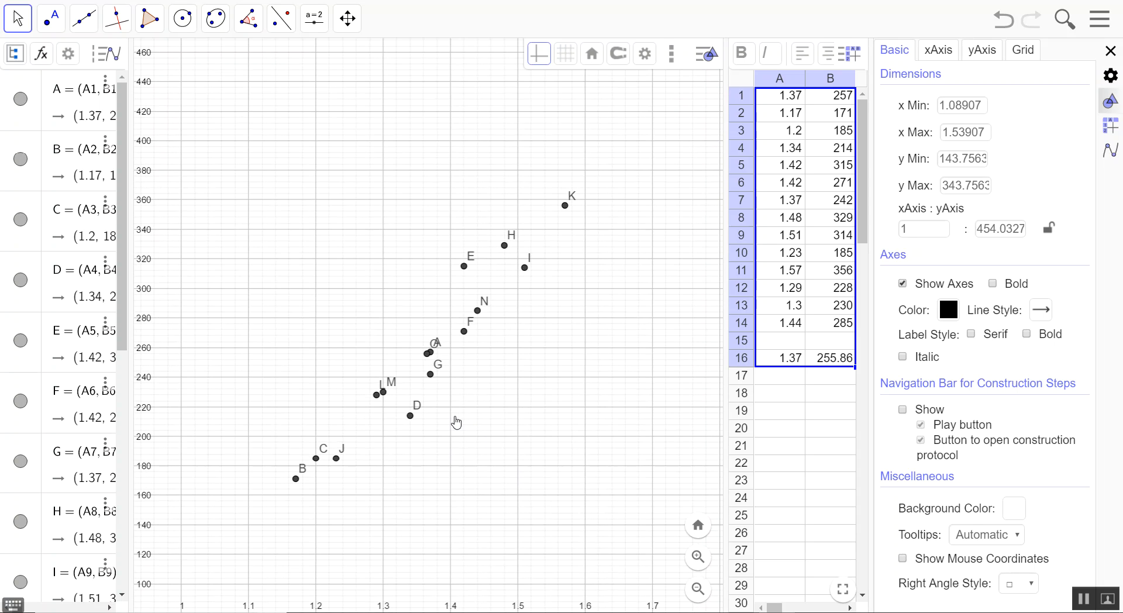
left_click_drag(456, 422, 424, 425)
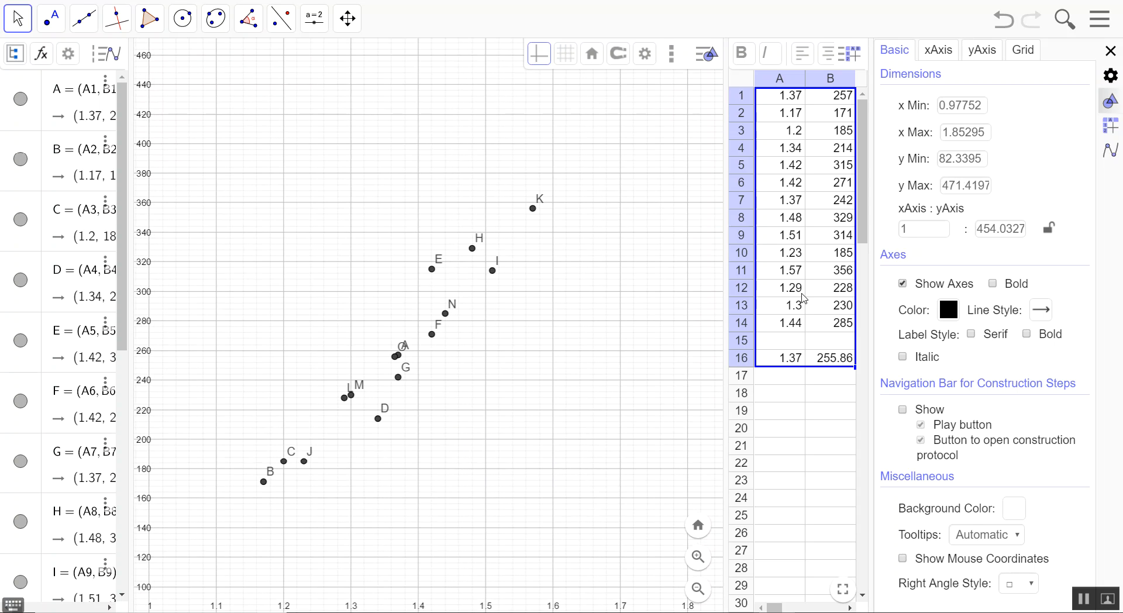
left_click(1110, 52)
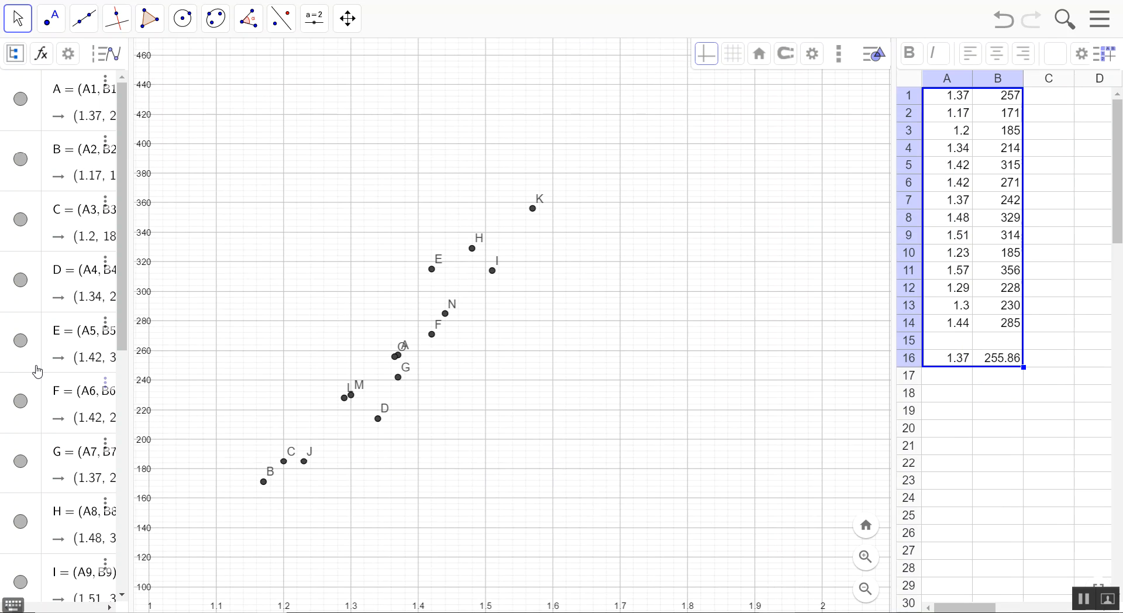
Color the mean point O, defined by A16 and B16, pink.
left_click_drag(122, 328, 133, 587)
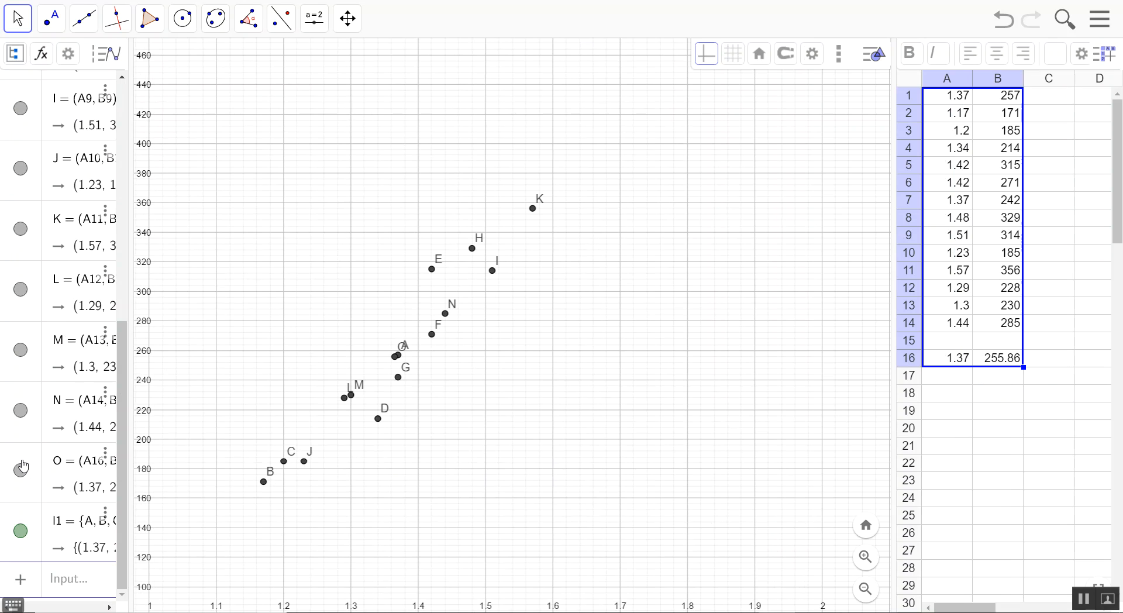
left_click(30, 455)
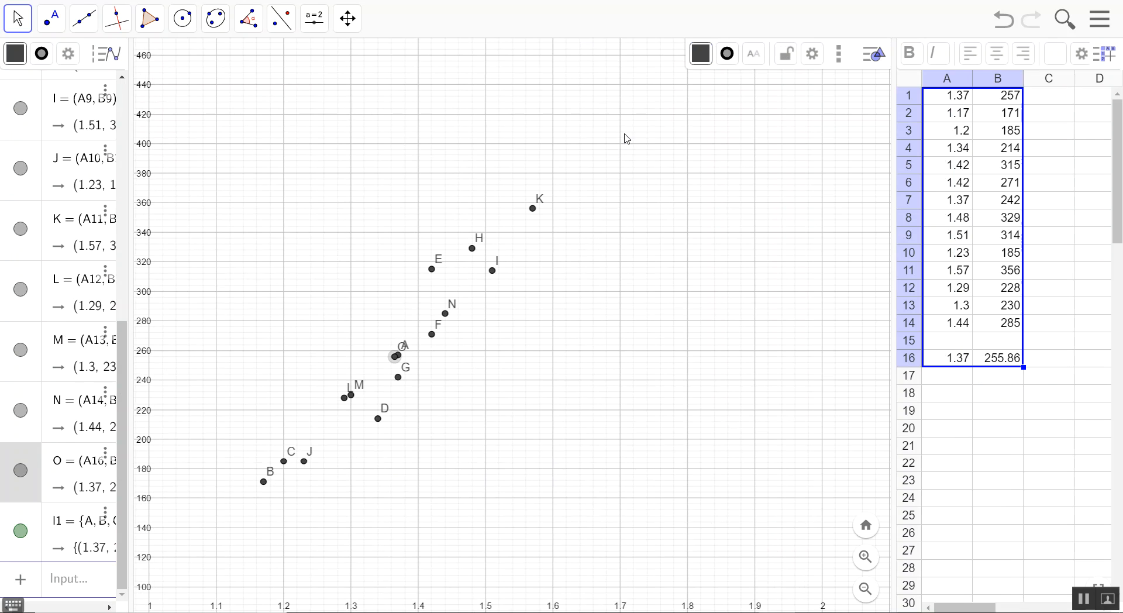
left_click(693, 54)
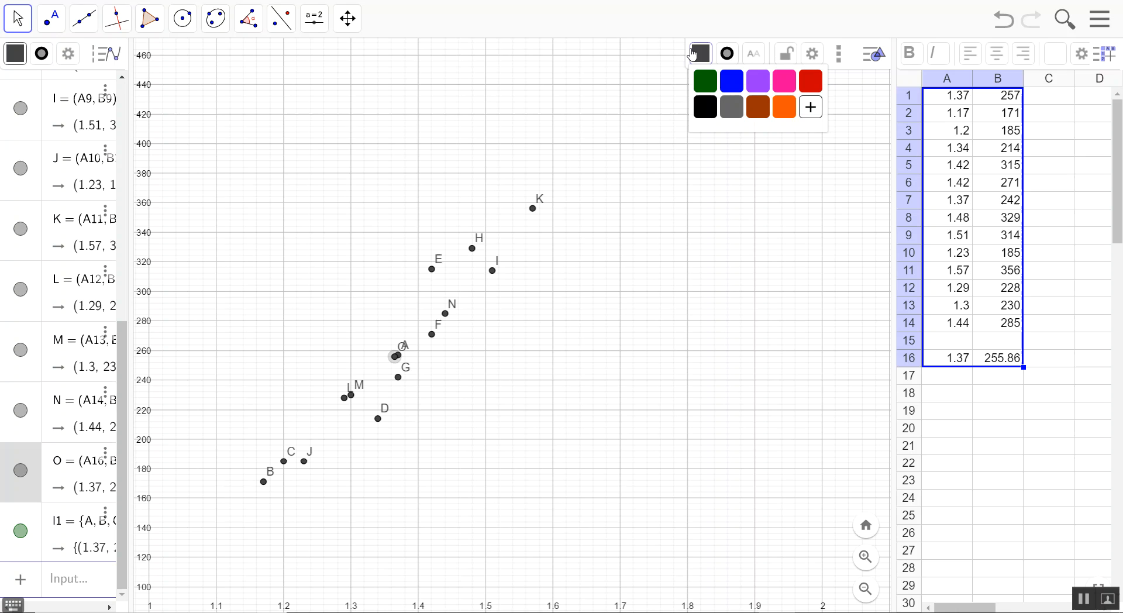
left_click(793, 86)
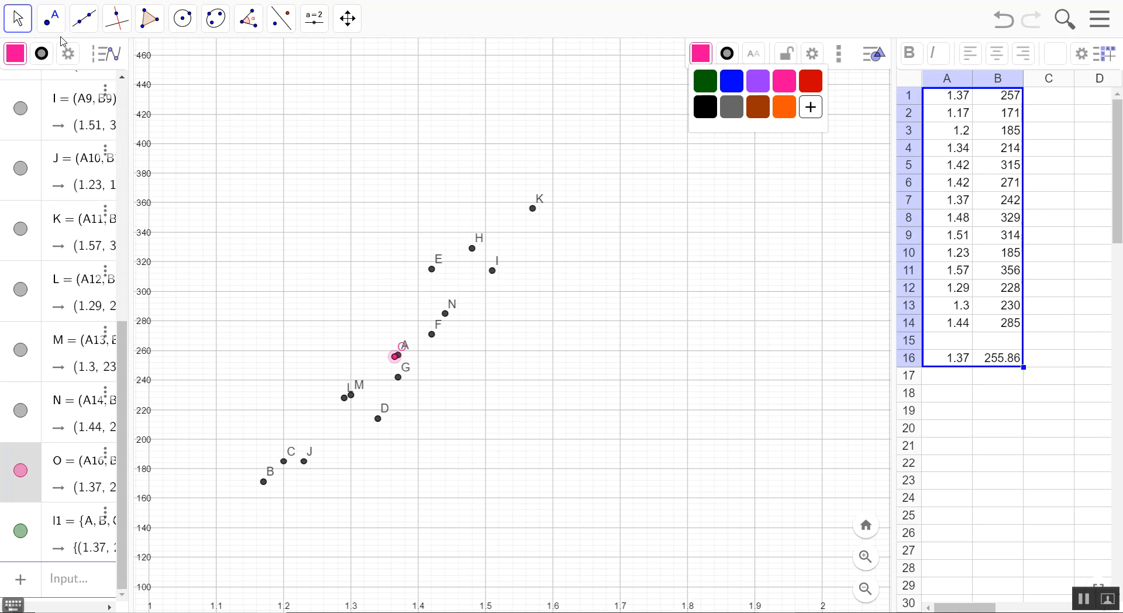
Place a free point above the data at about x = 1.73 and draw a line through it and the mean point.
left_click(51, 18)
left_click(638, 106)
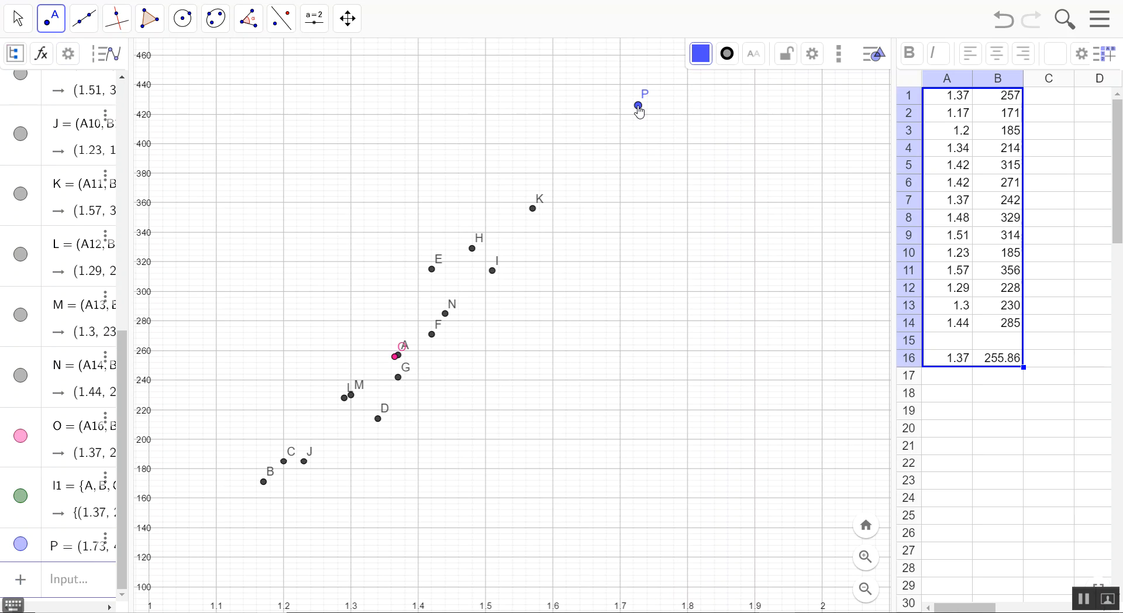
left_click(89, 26)
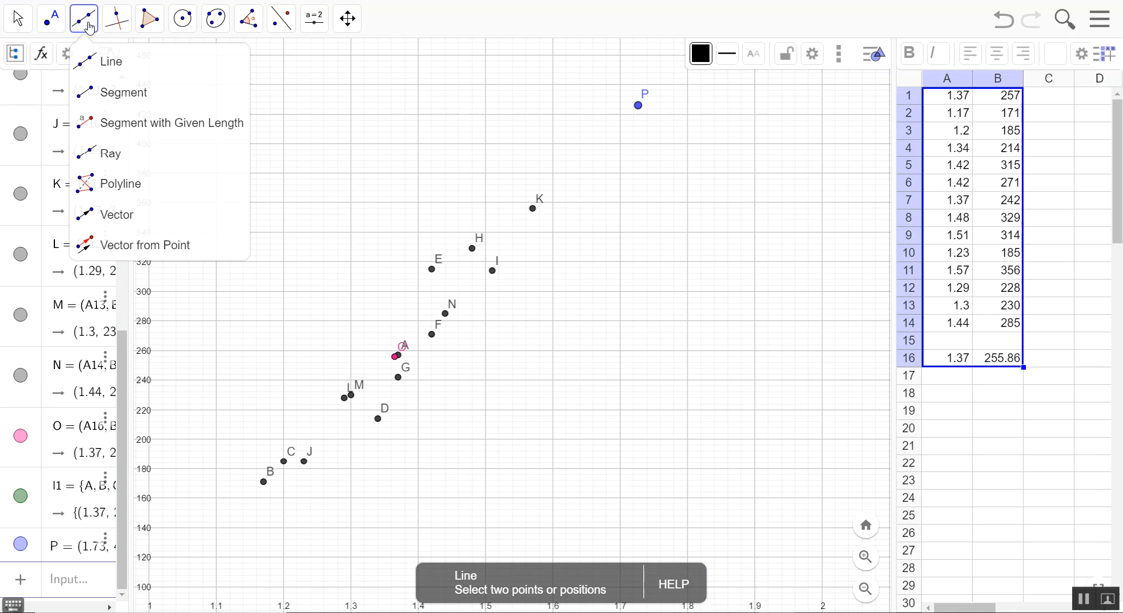
left_click(638, 105)
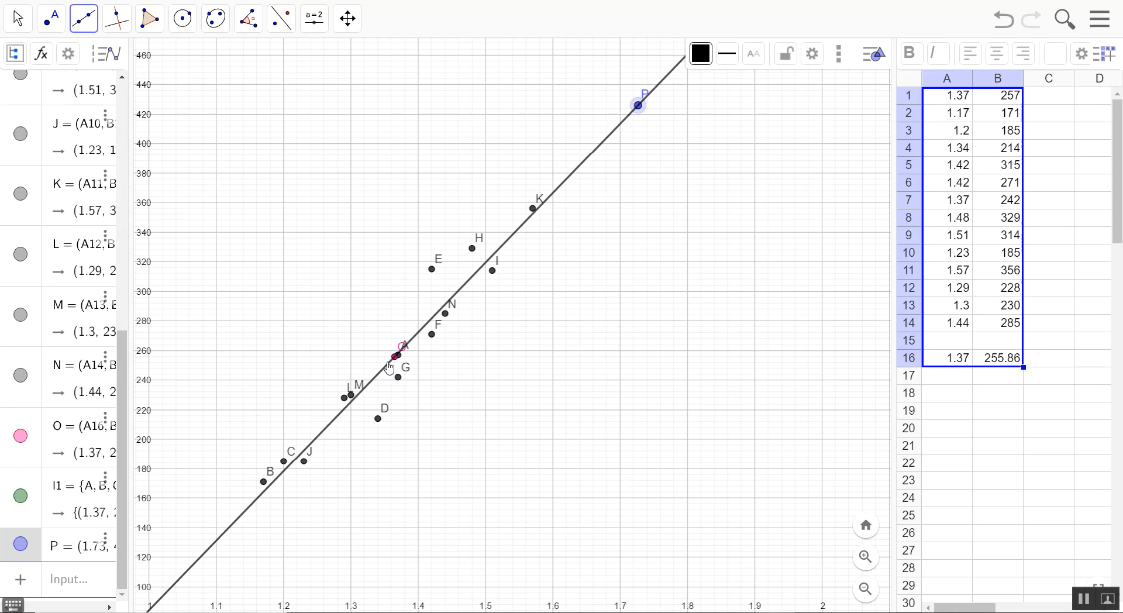
left_click(389, 366)
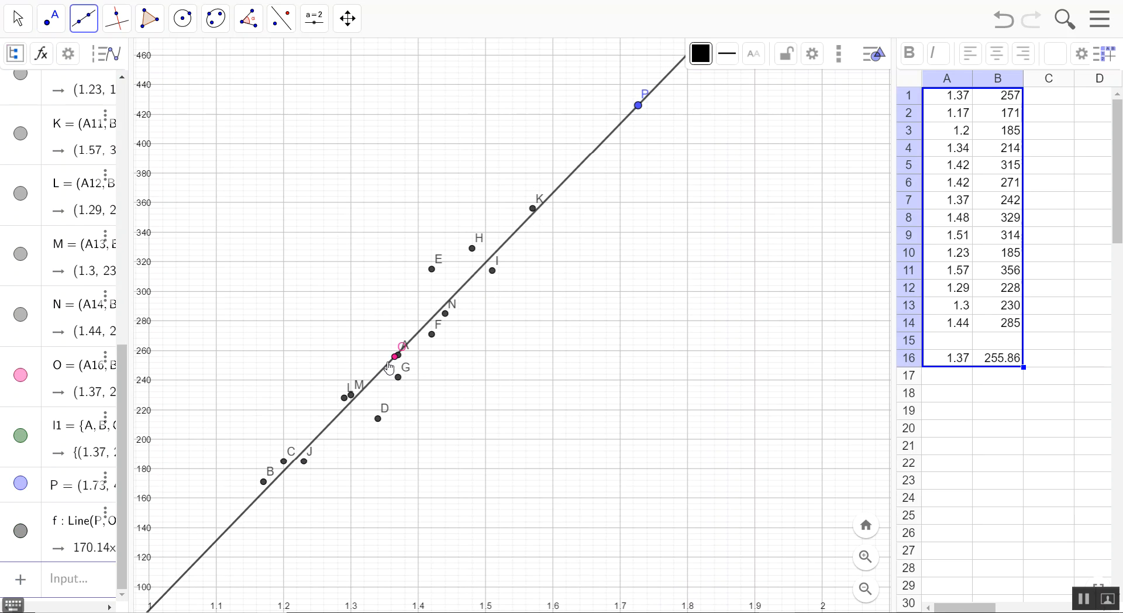
key("Escape")
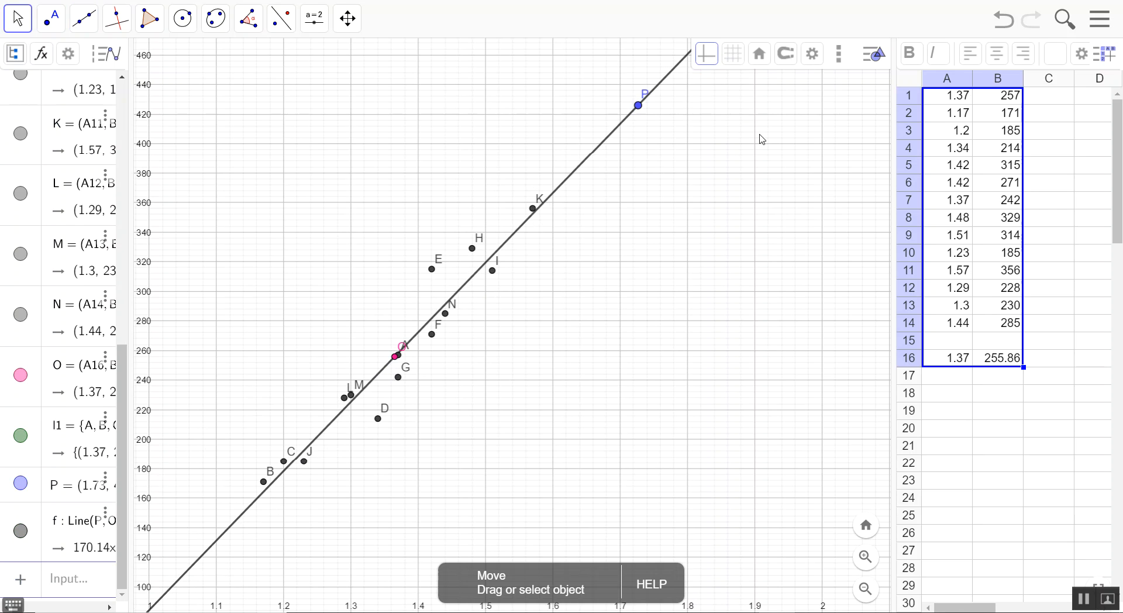
Move free point P to about (1.69, 431.43) to adjust the line's fit, widen the algebra view for its equation and select the line.
mouse_move(639, 105)
left_mouse_down()
mouse_move(585, 89)
mouse_move(638, 109)
mouse_move(617, 103)
left_mouse_up()
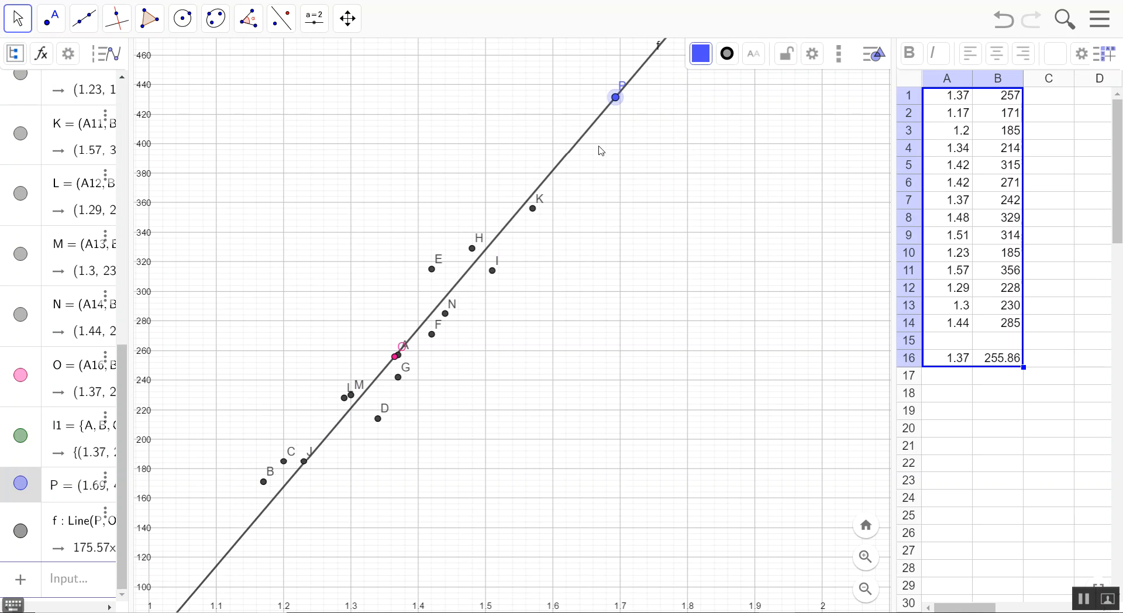
left_click(639, 214)
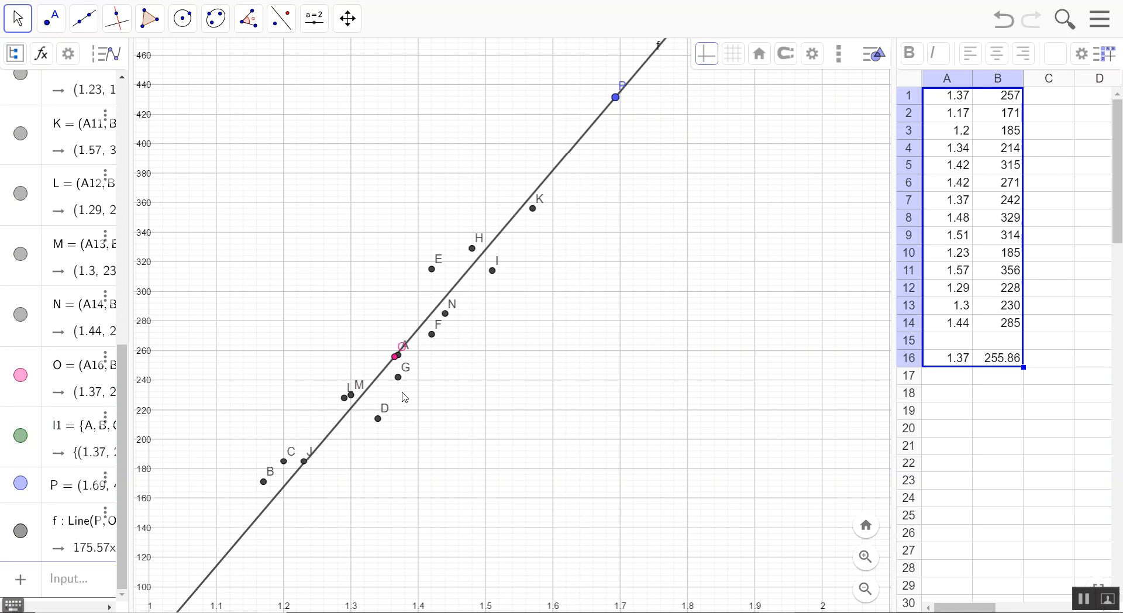
left_click_drag(120, 485, 226, 485)
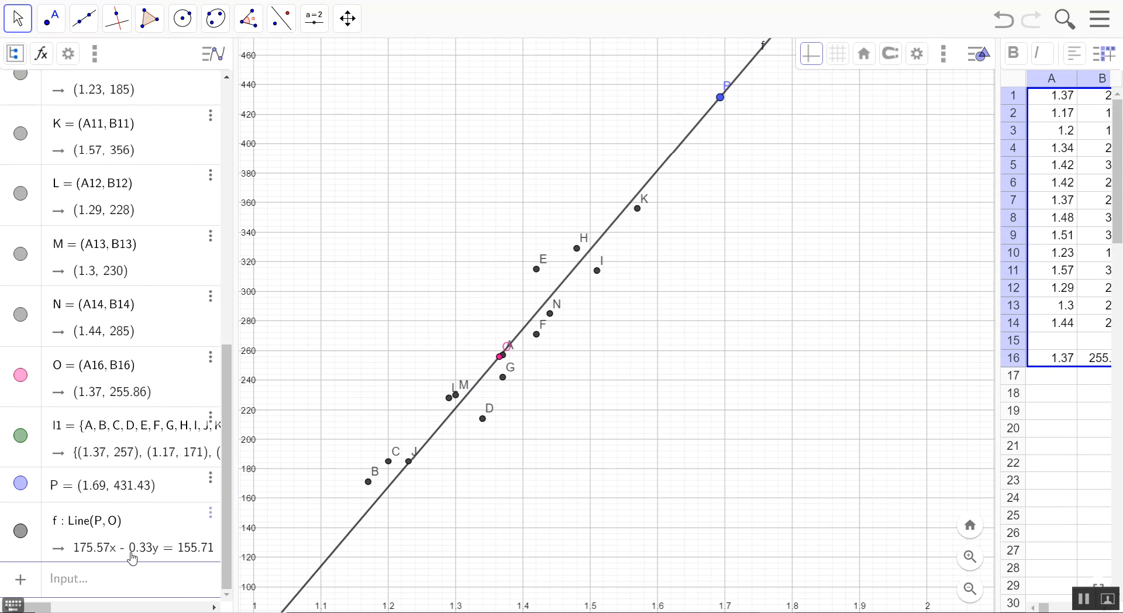
left_click(688, 138)
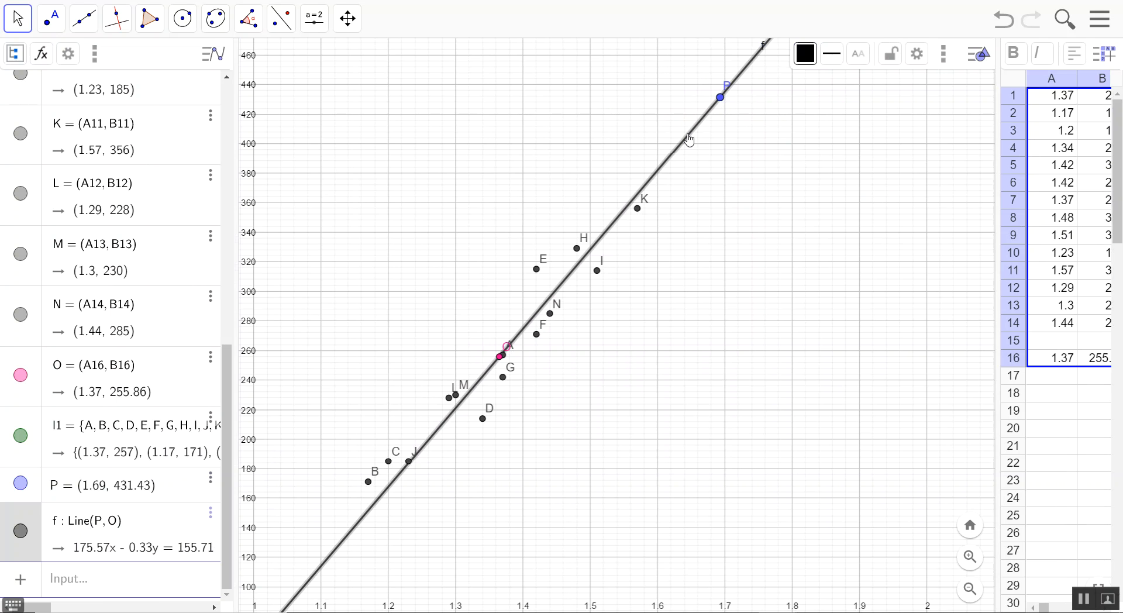
Show the line's equation in y = mx + b form and move point P along the line to about (1.65, 407.23).
right_click(689, 139)
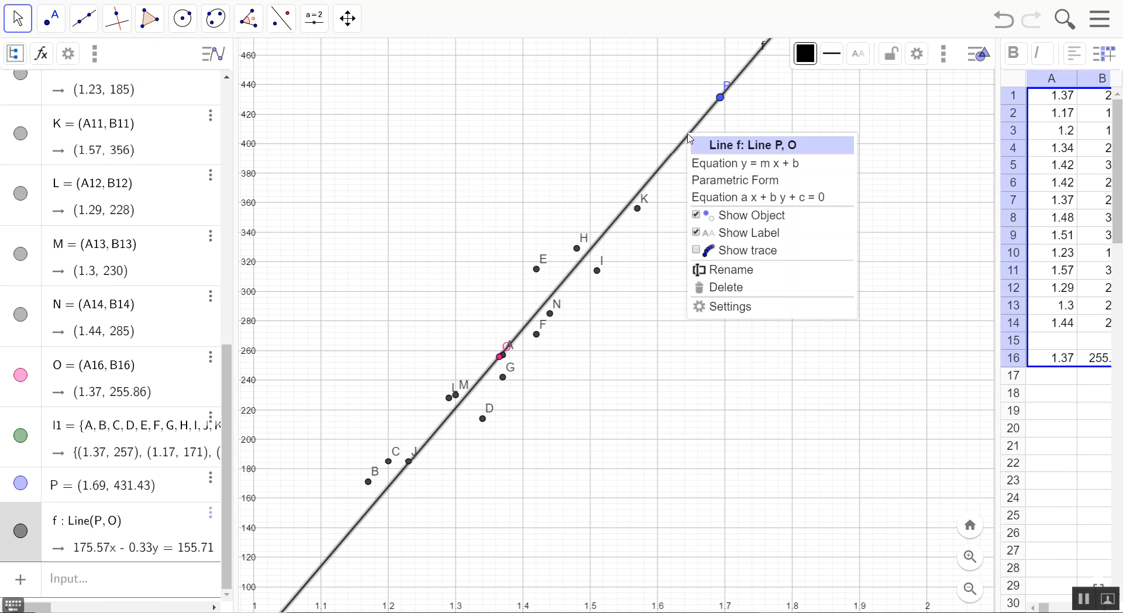
left_click(735, 169)
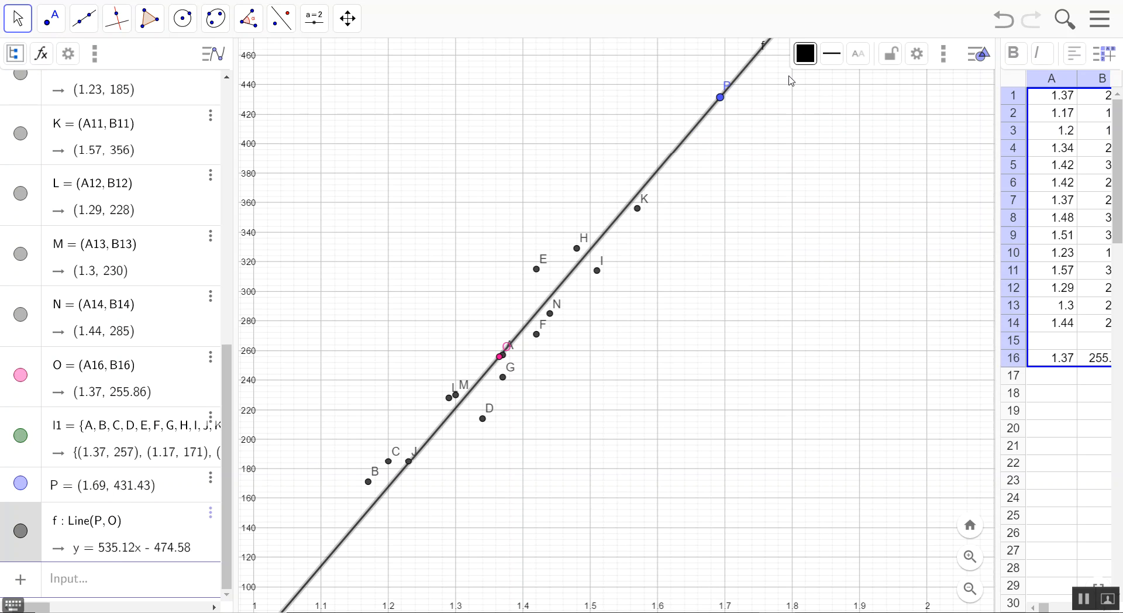
left_click_drag(722, 100, 690, 134)
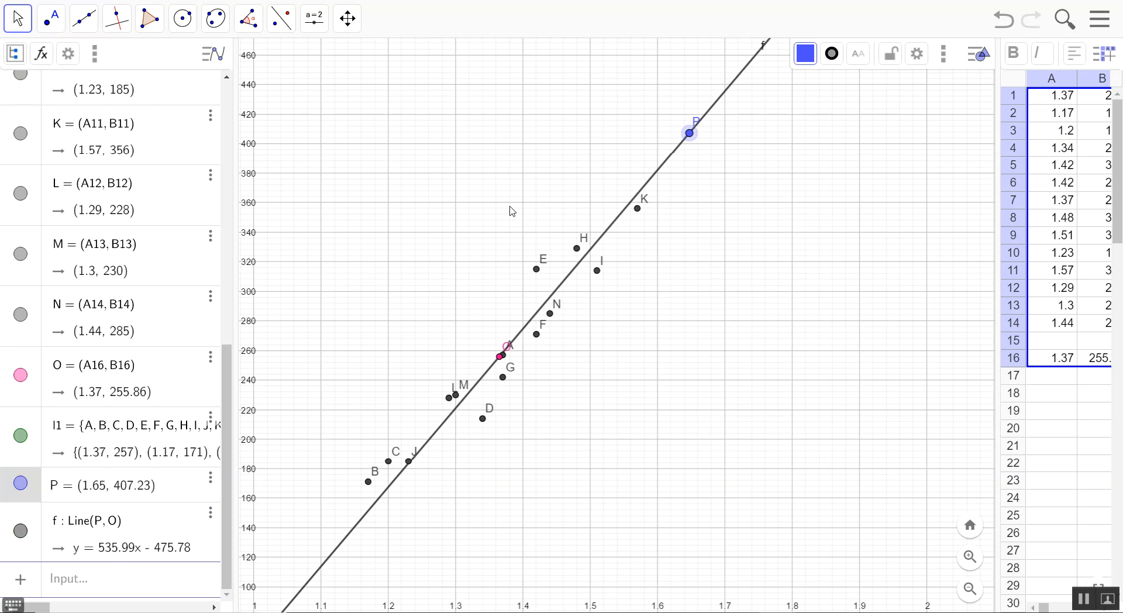
Collapse the algebra view and reopen it slightly narrower so both spreadsheet data columns fit.
left_click_drag(235, 282, 3, 237)
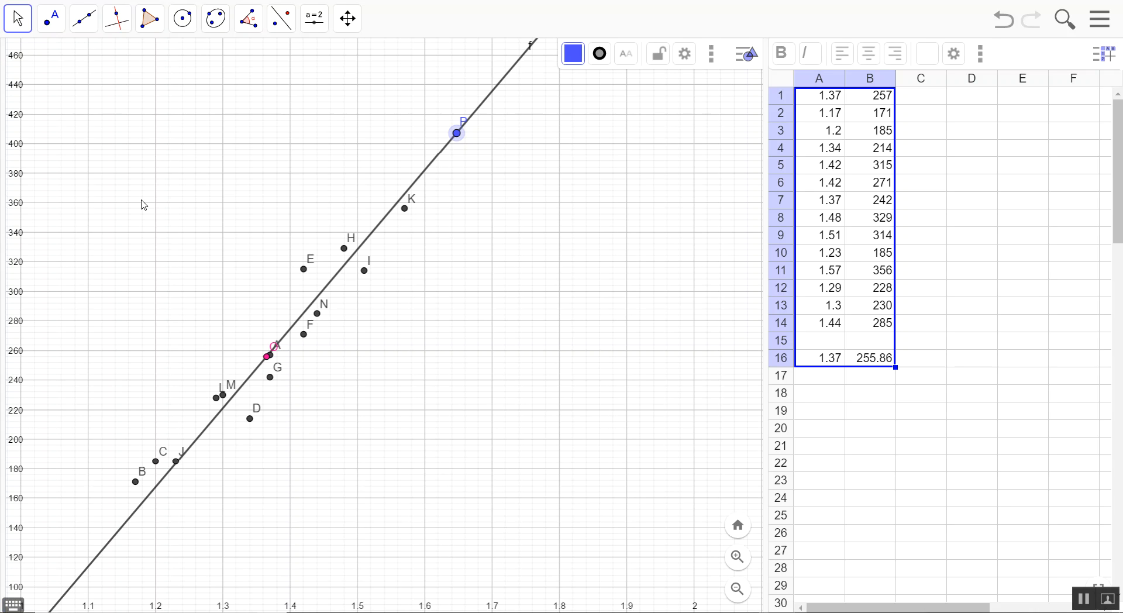
left_click_drag(4, 267, 207, 240)
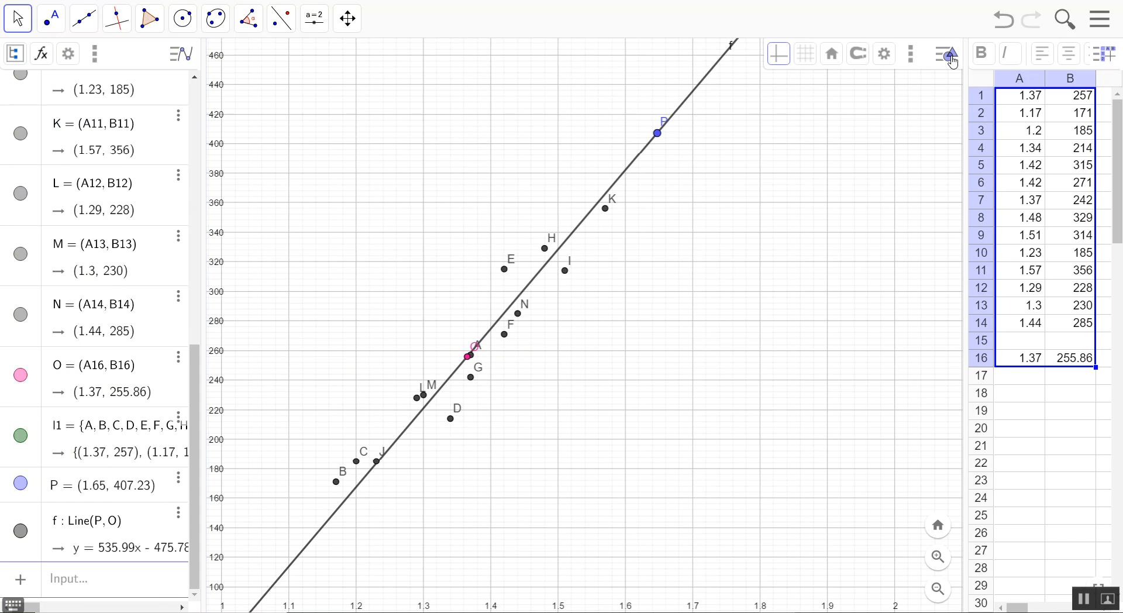
Look through the available views and the graphics, spreadsheet and algebra settings, and narrow the settings panel to uncover the spreadsheet.
left_click(910, 55)
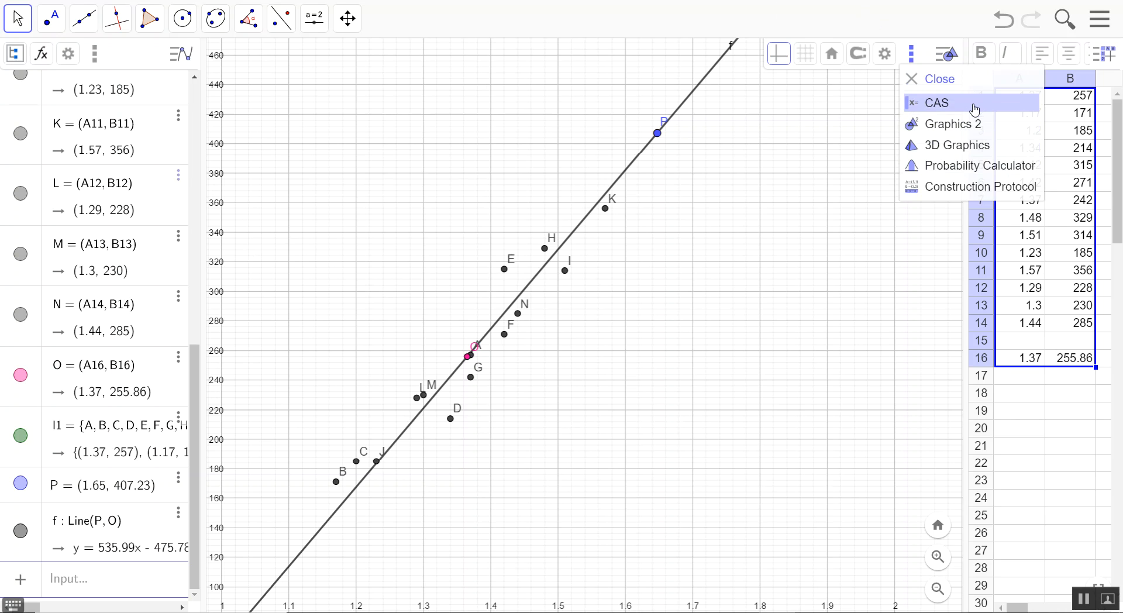
left_click(945, 57)
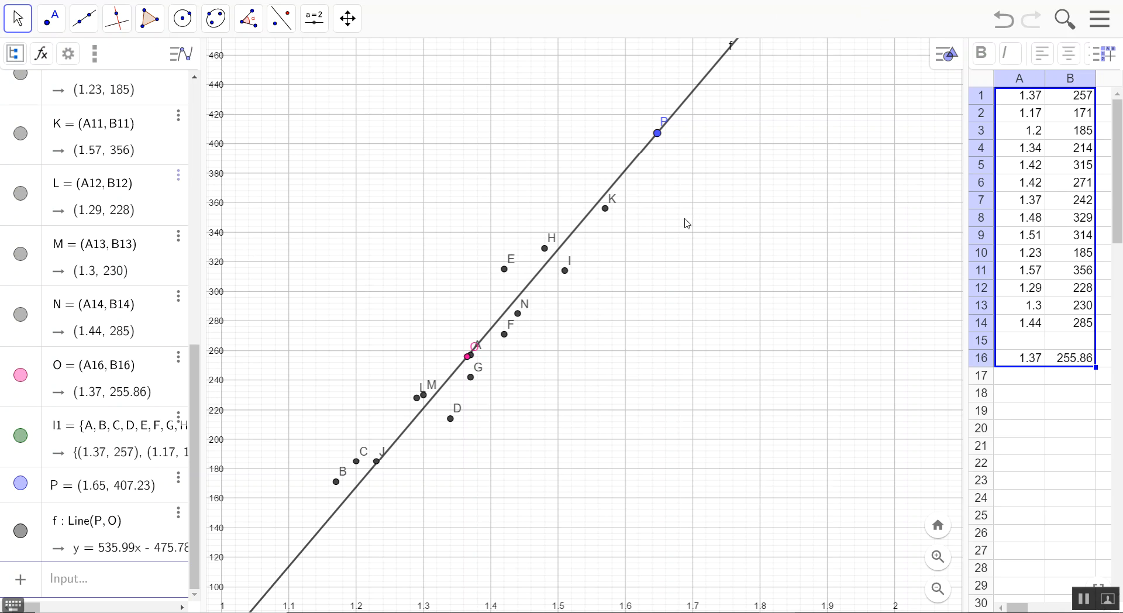
left_click(943, 61)
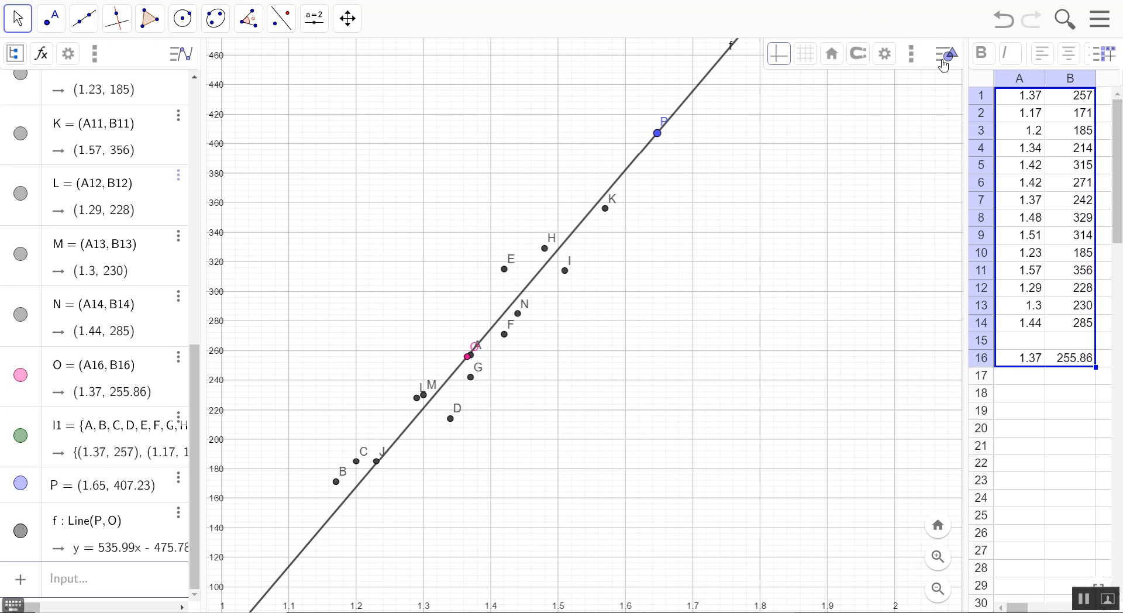
left_click(886, 55)
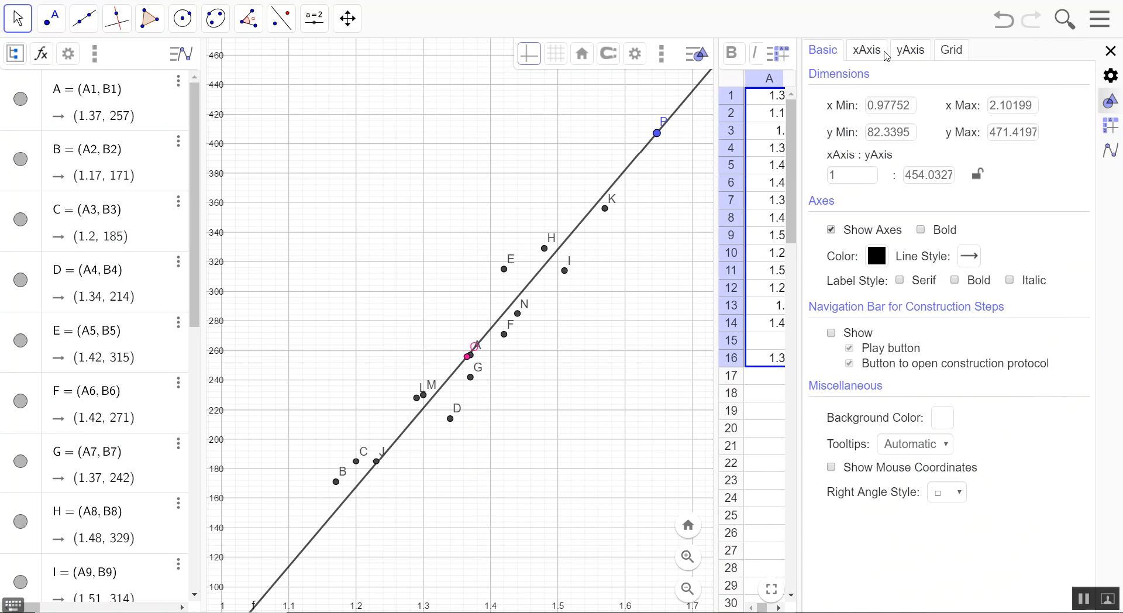
left_click(886, 55)
left_click(919, 58)
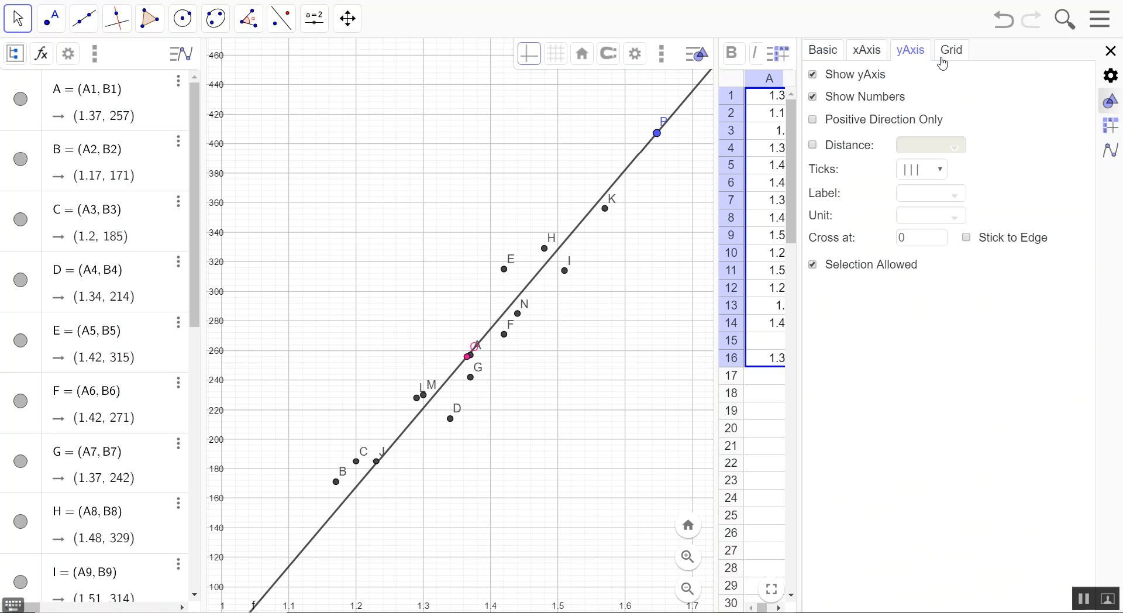
left_click(826, 55)
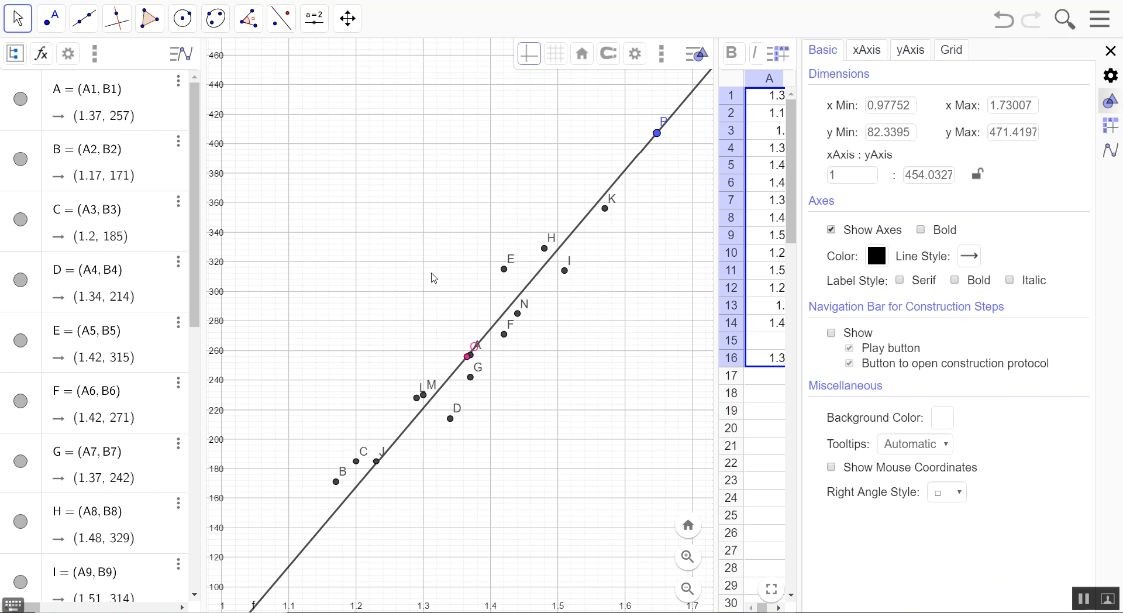
left_click(1113, 128)
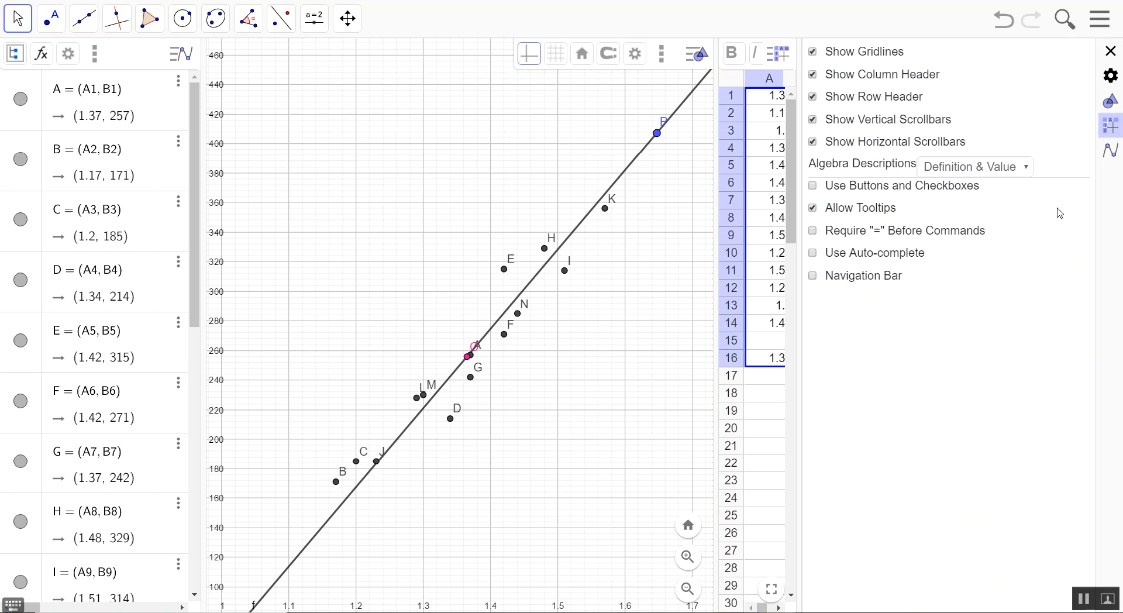
left_click(1107, 150)
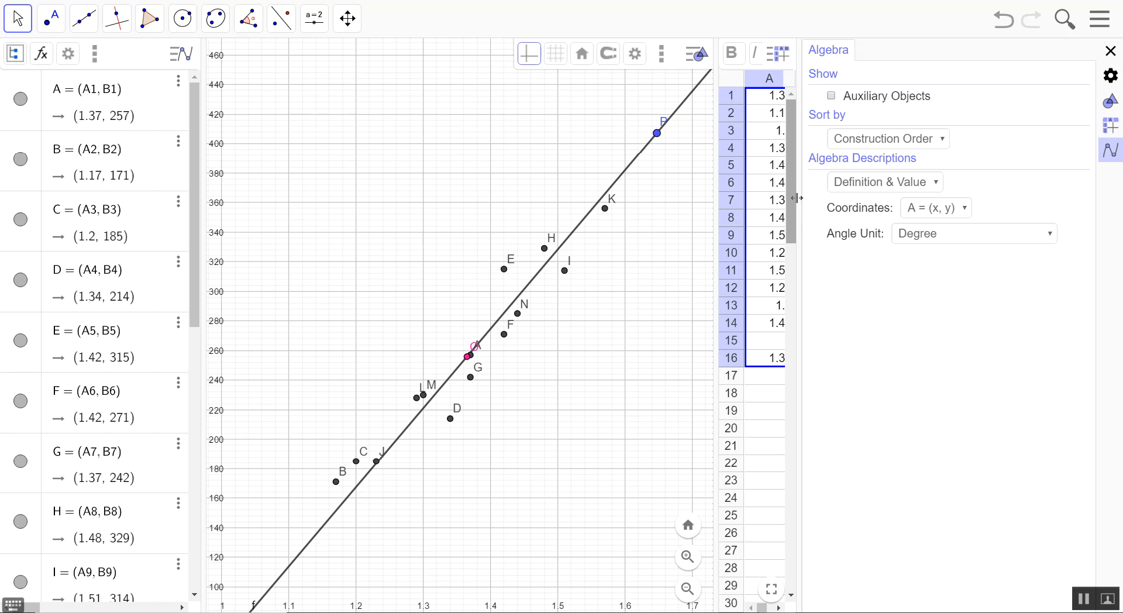
left_click(1110, 100)
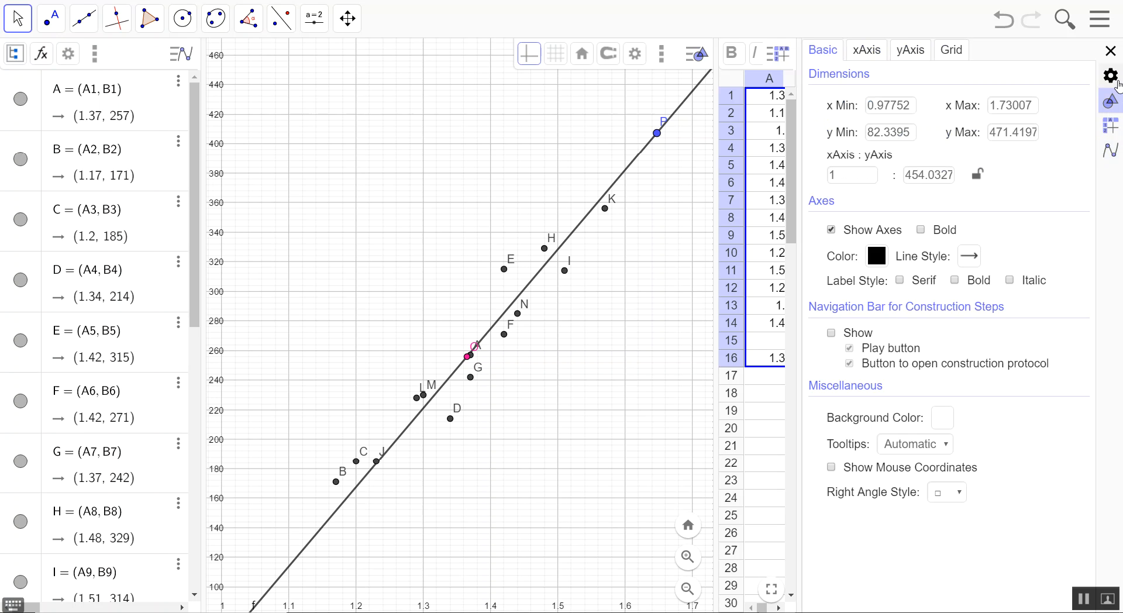
left_click(1110, 76)
left_click(1110, 100)
left_click_drag(805, 219, 966, 221)
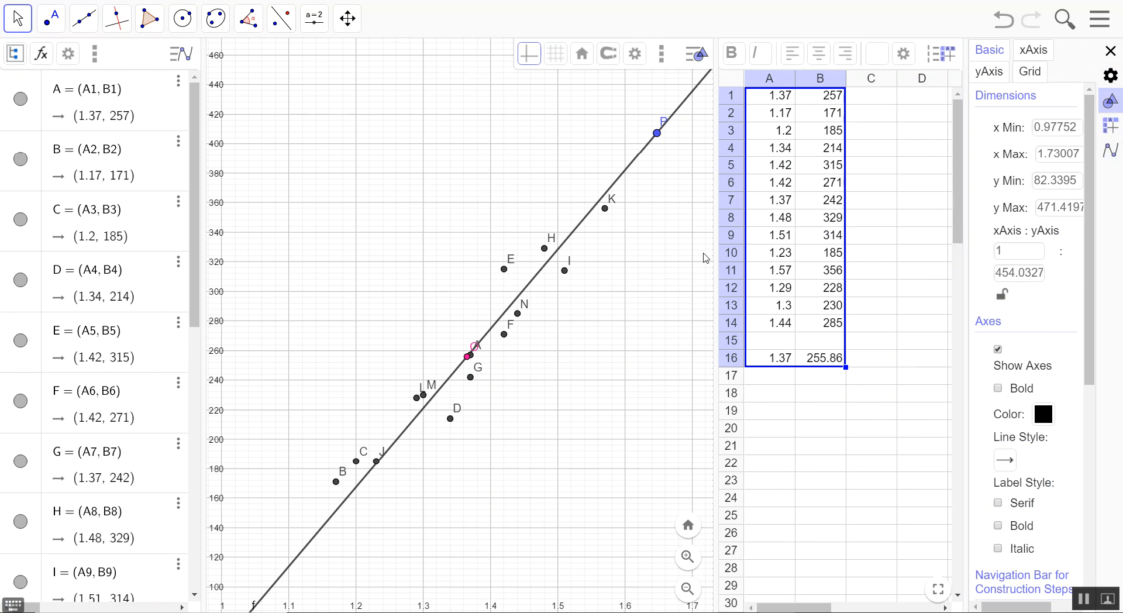